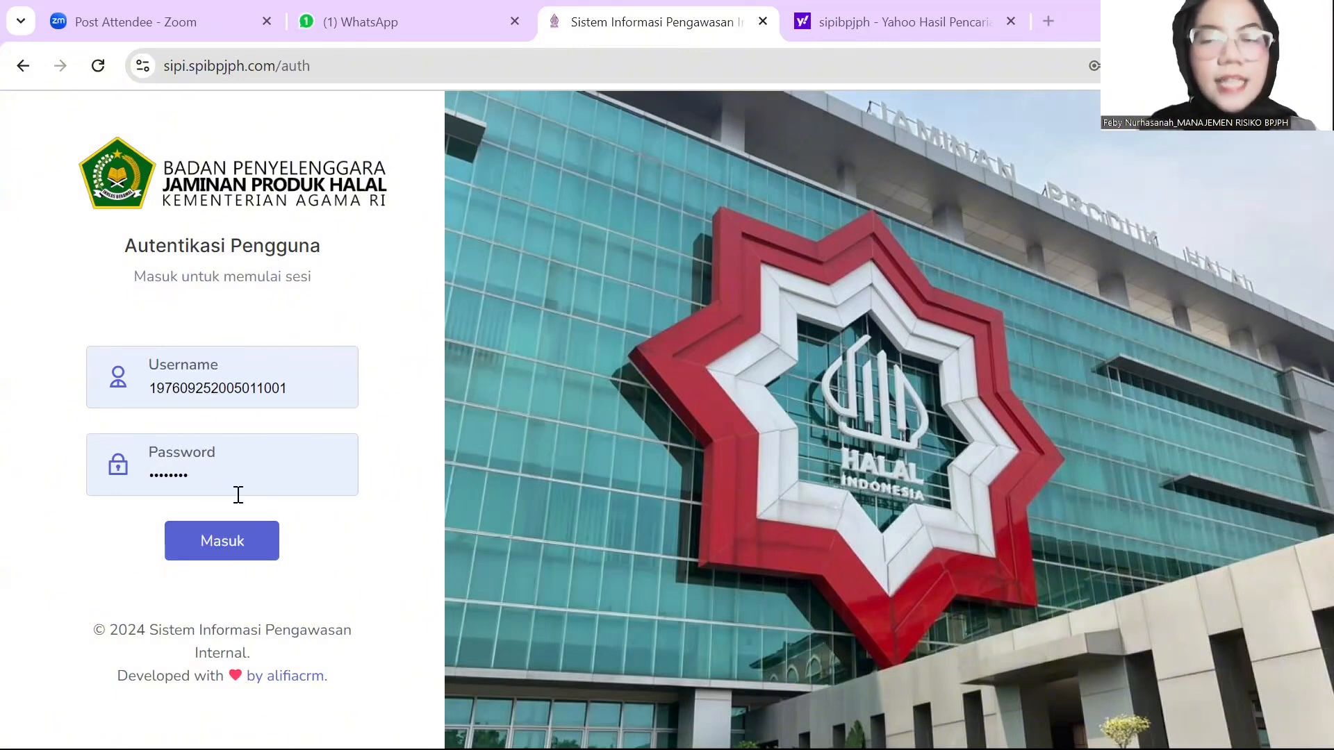
- Sign in with the prefilled credentials and open the Identifikasi Risiko form for TA 2024 under Pengawasan Internal's Manajemen Risiko
left_click(266, 554)
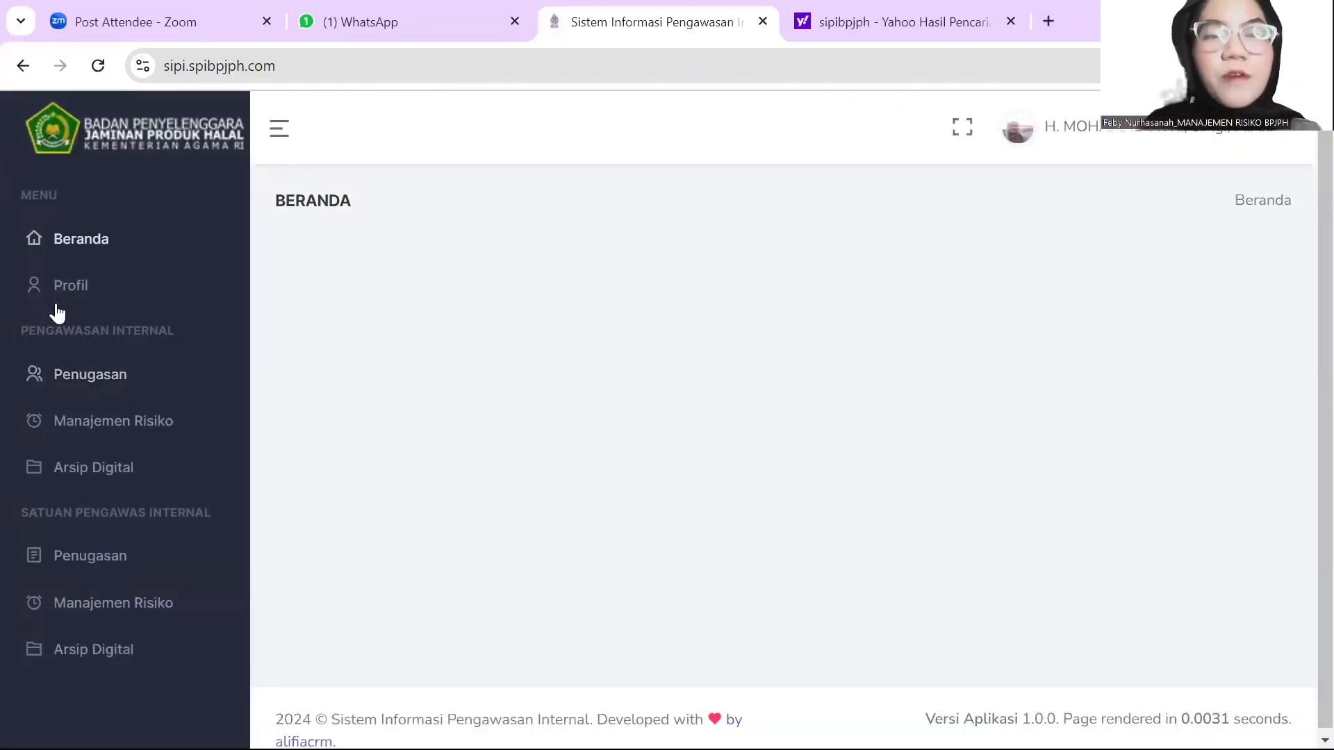
left_click(123, 438)
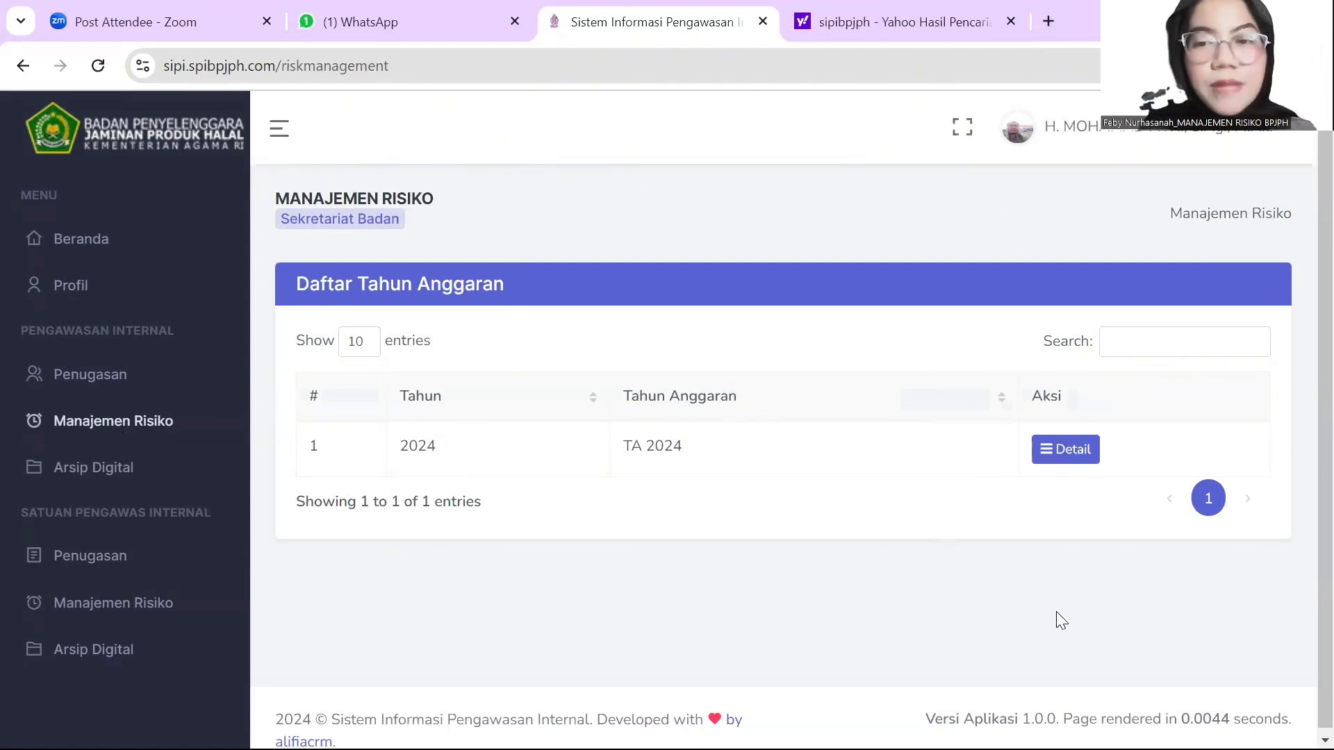
left_click(1050, 459)
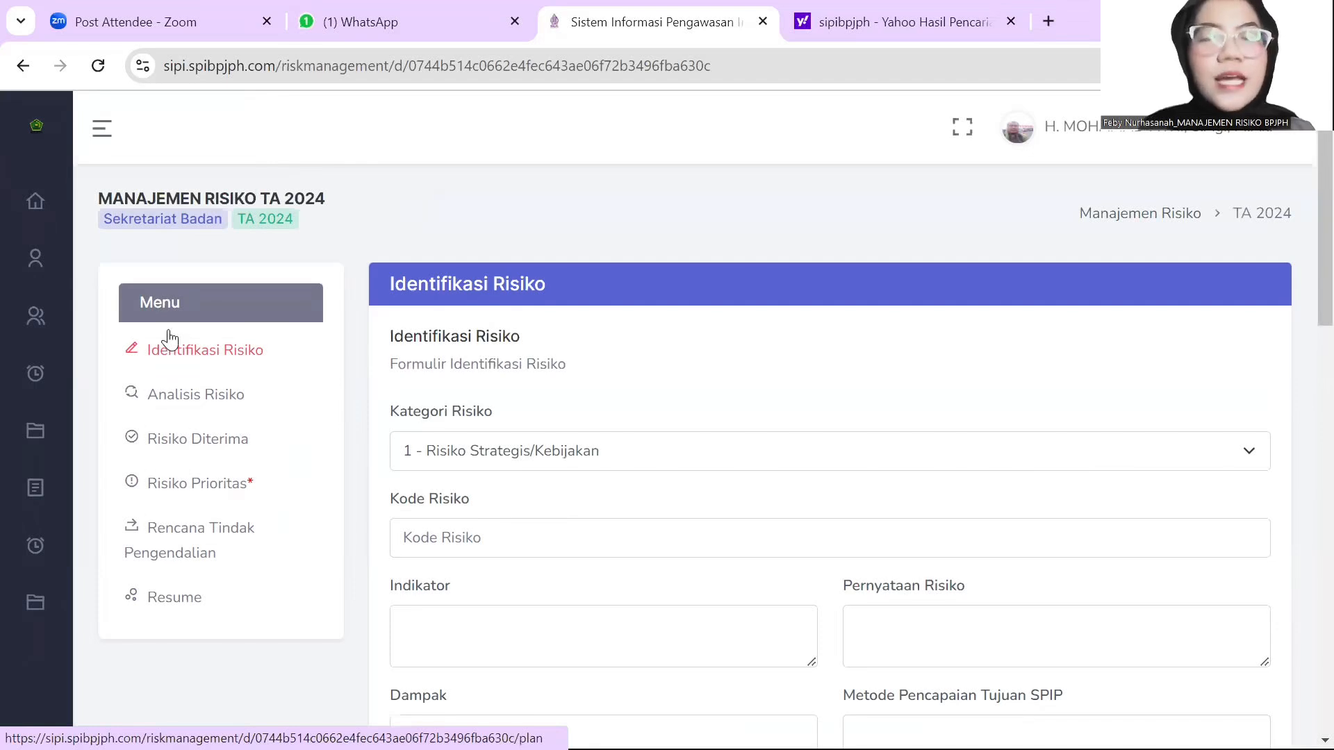
left_click(170, 341)
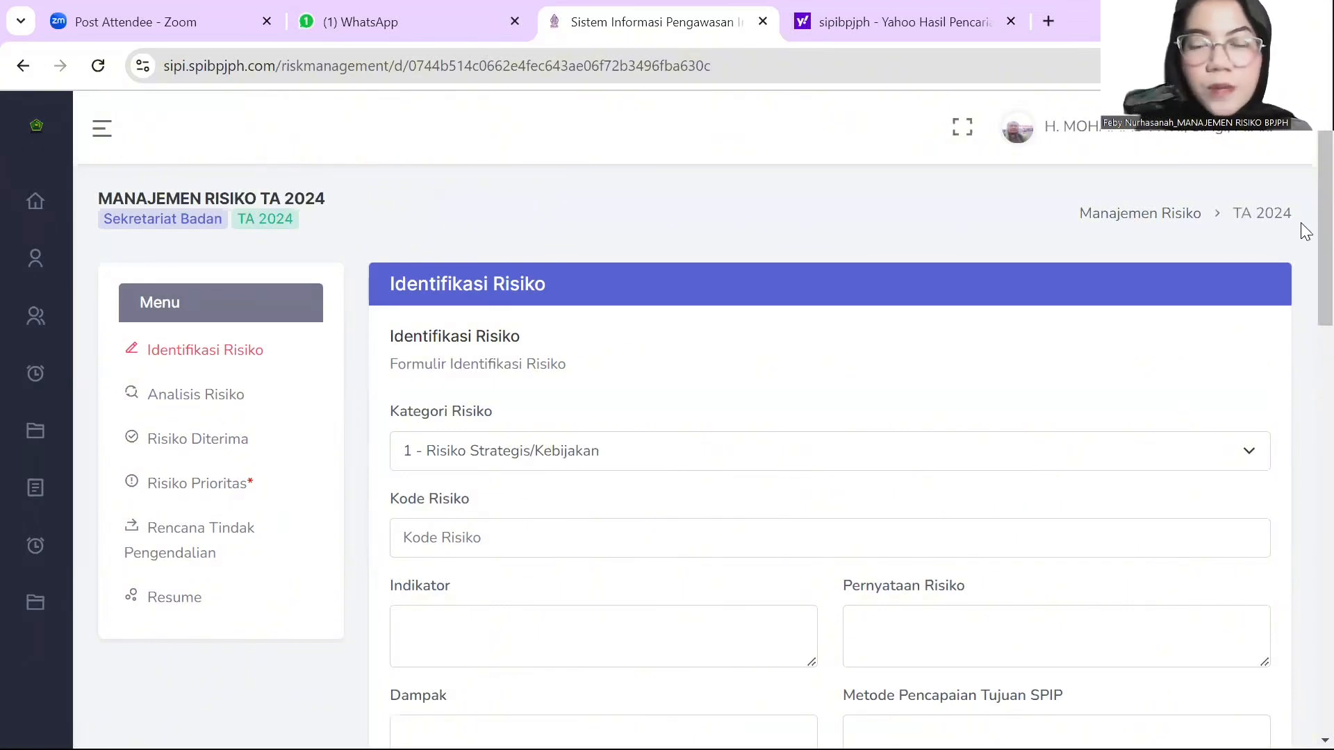
- Set the risk category (Kategori Risiko) of the new entry to "8 - Risiko Reputasi"
scroll(1305, 231, "down", 3)
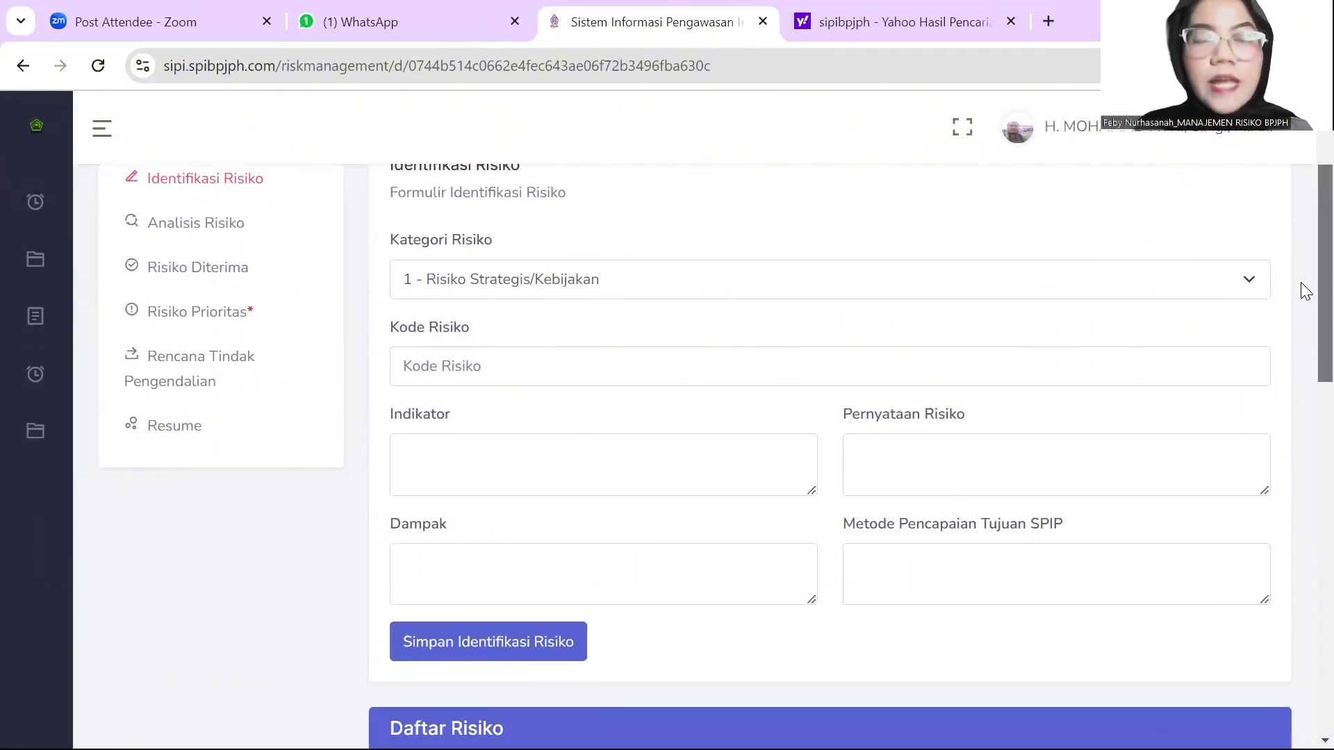
scroll(1306, 290, "down", 1)
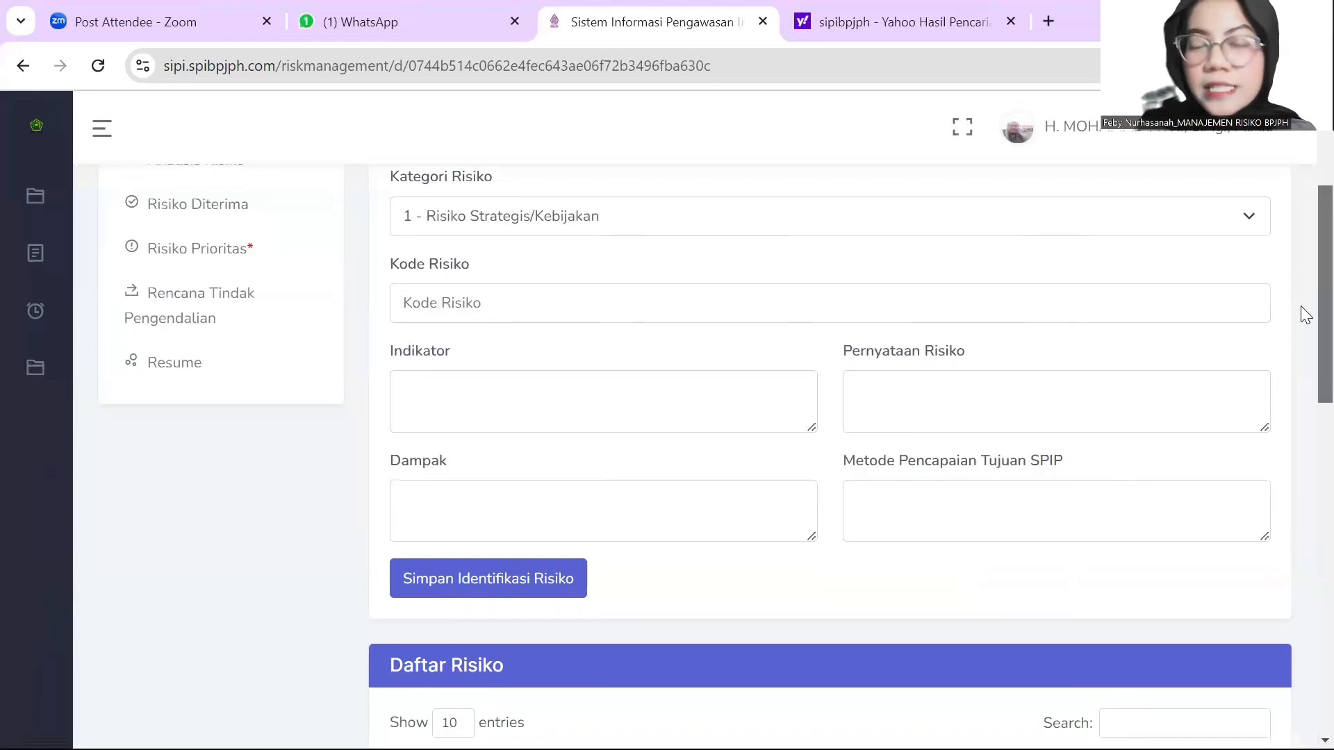
scroll(1305, 319, "down", 1)
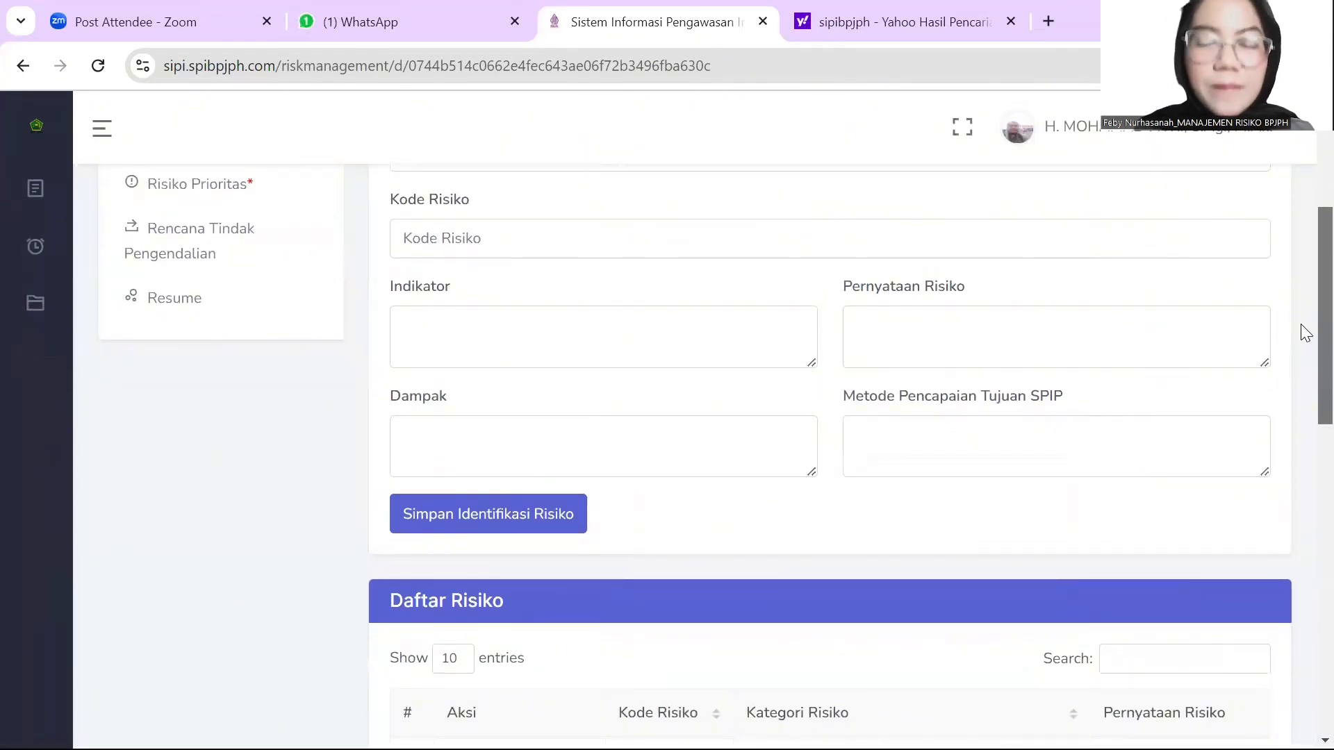
scroll(1306, 326, "up", 1)
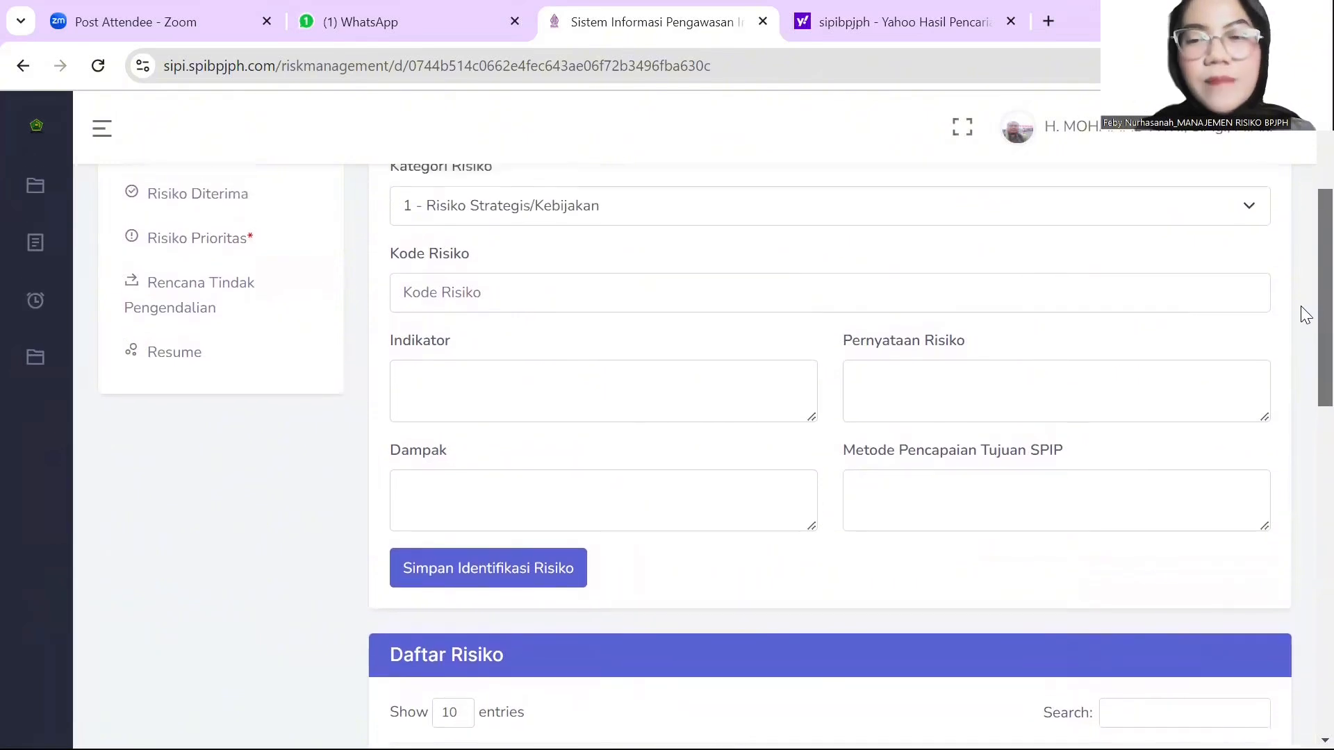
scroll(1305, 322, "down", 1)
scroll(1304, 319, "up", 4)
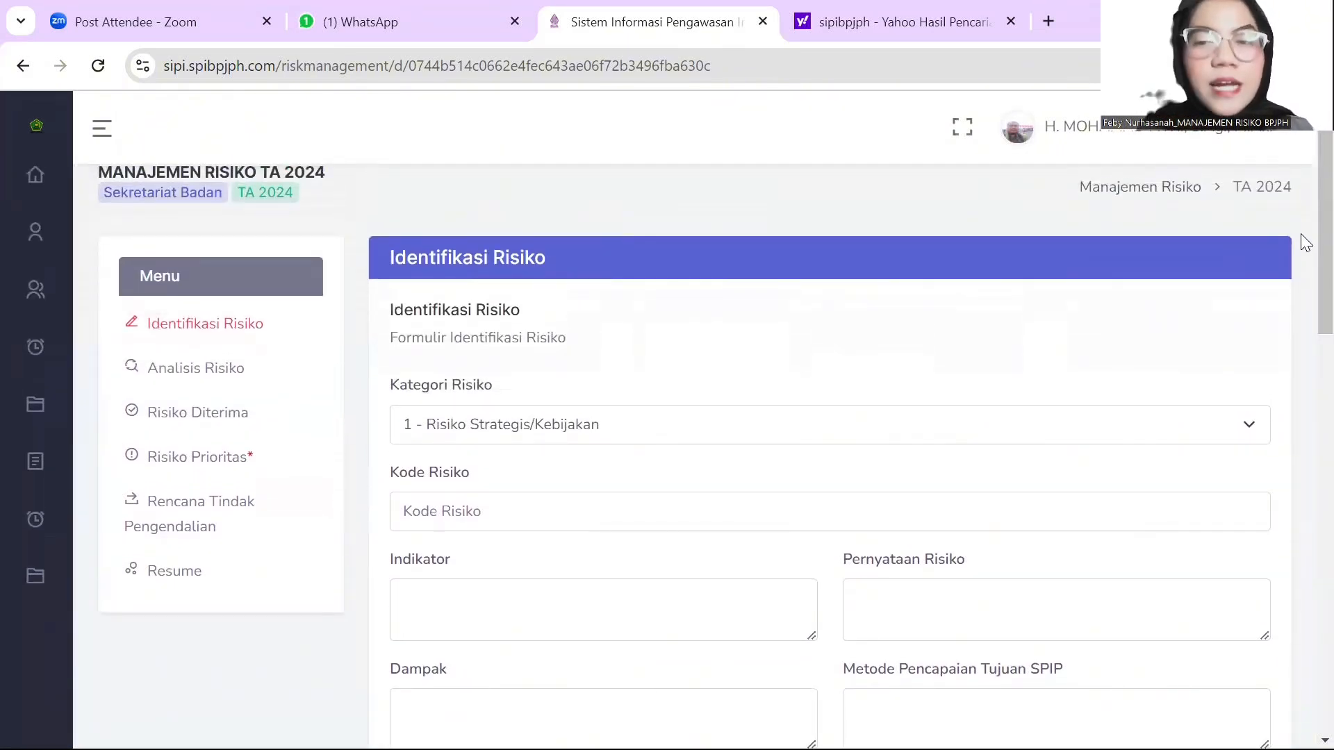
left_click(1082, 434)
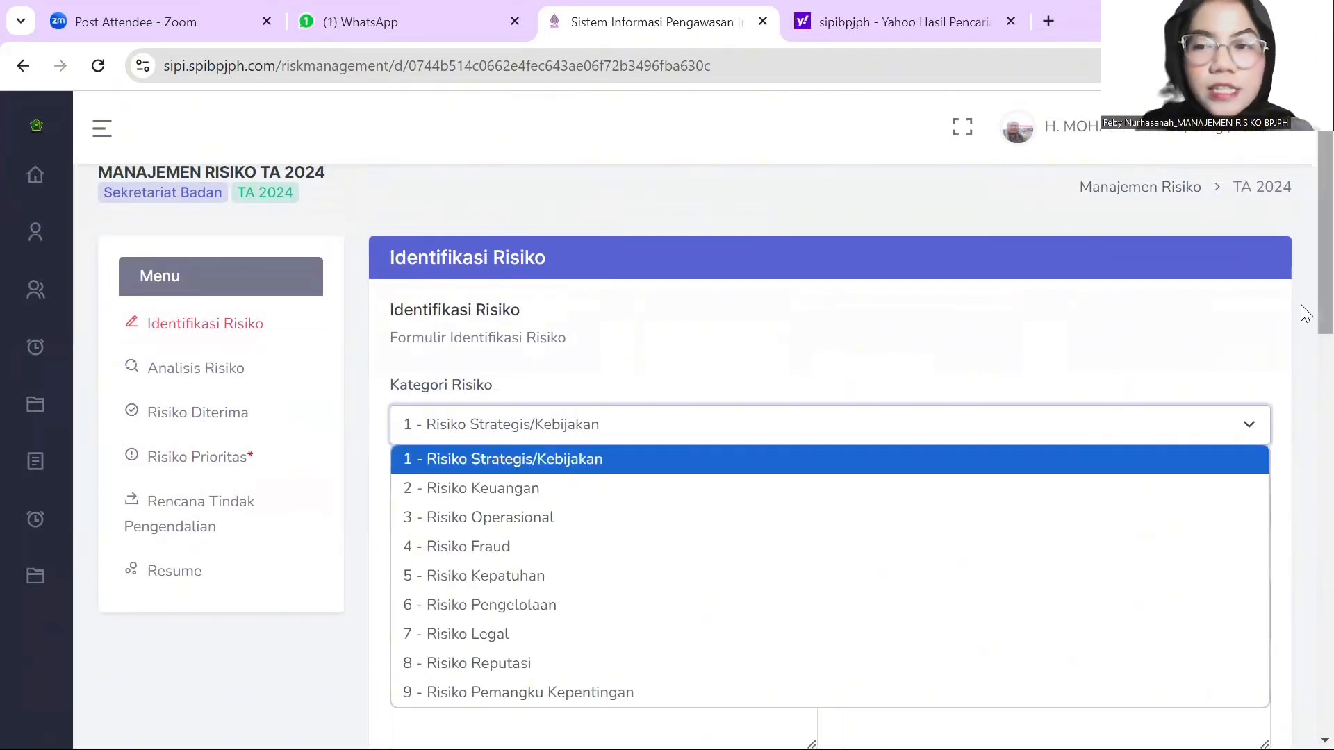
scroll(1301, 310, "down", 1)
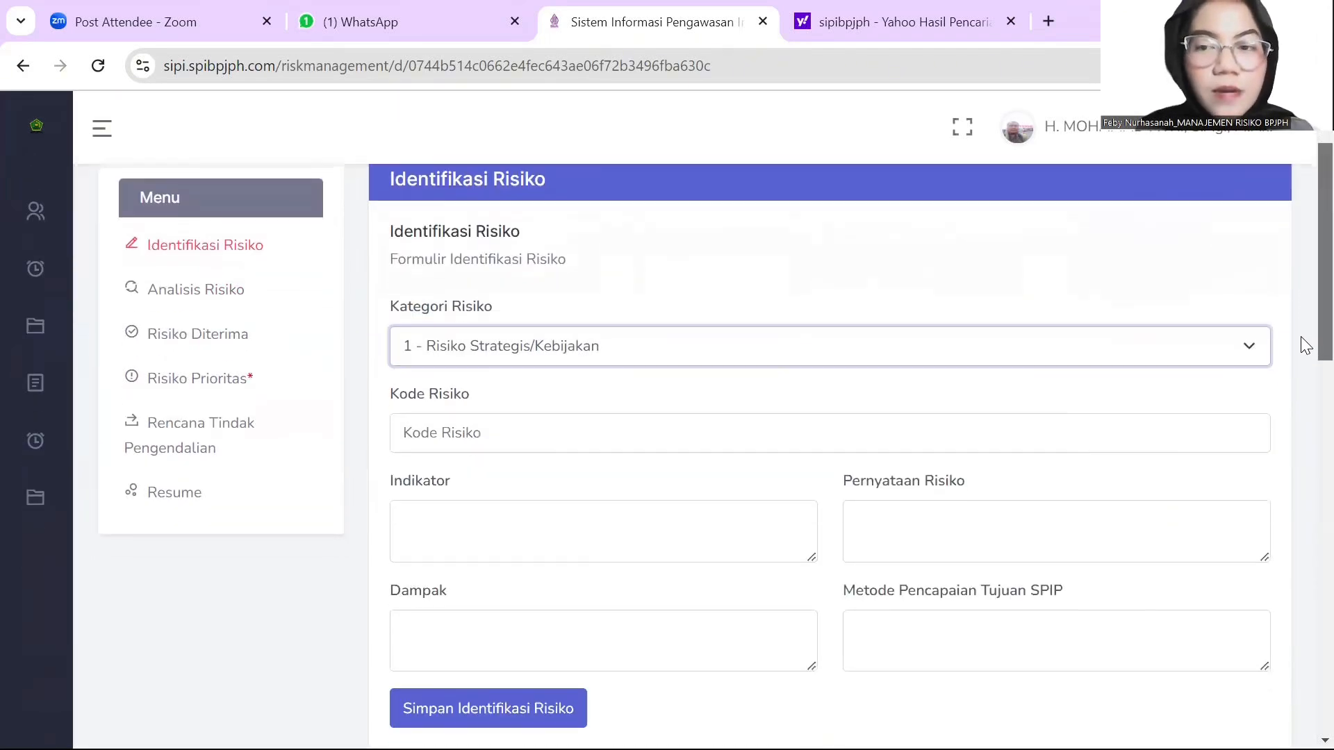
left_click(1237, 347)
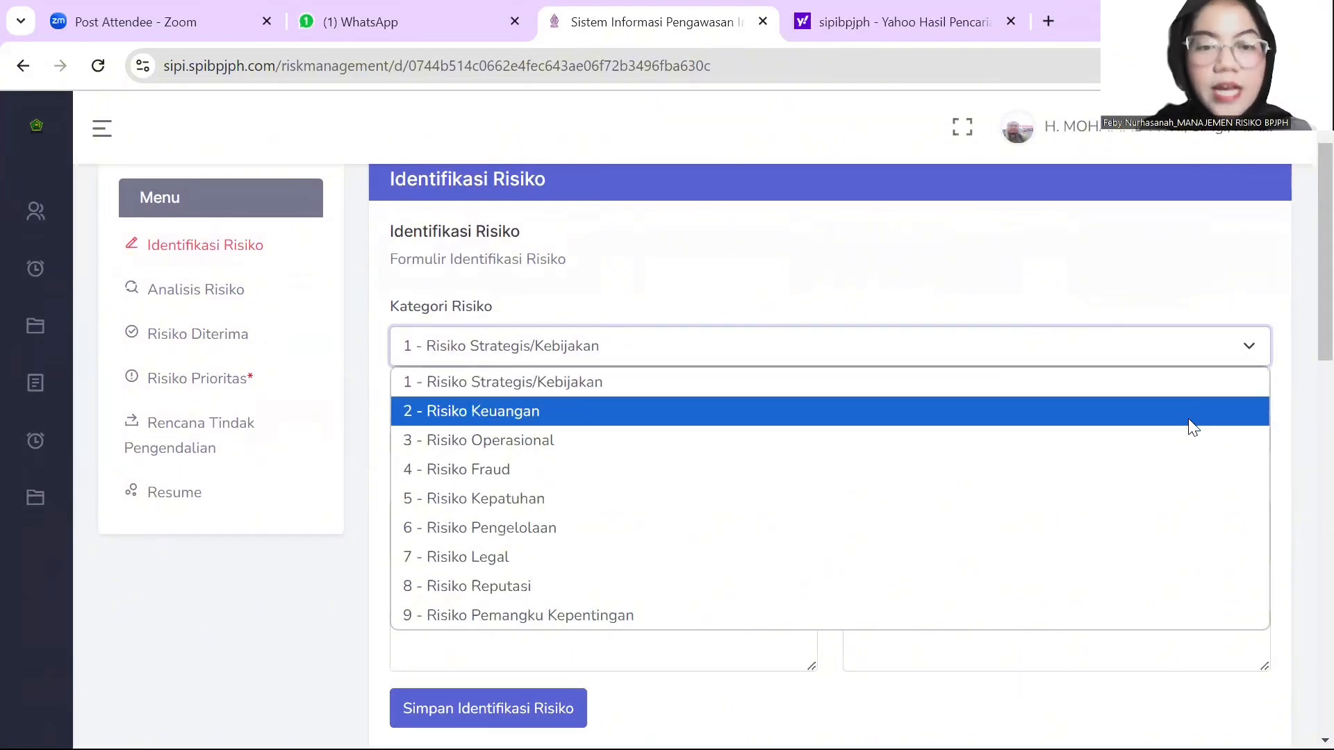
left_click(1190, 589)
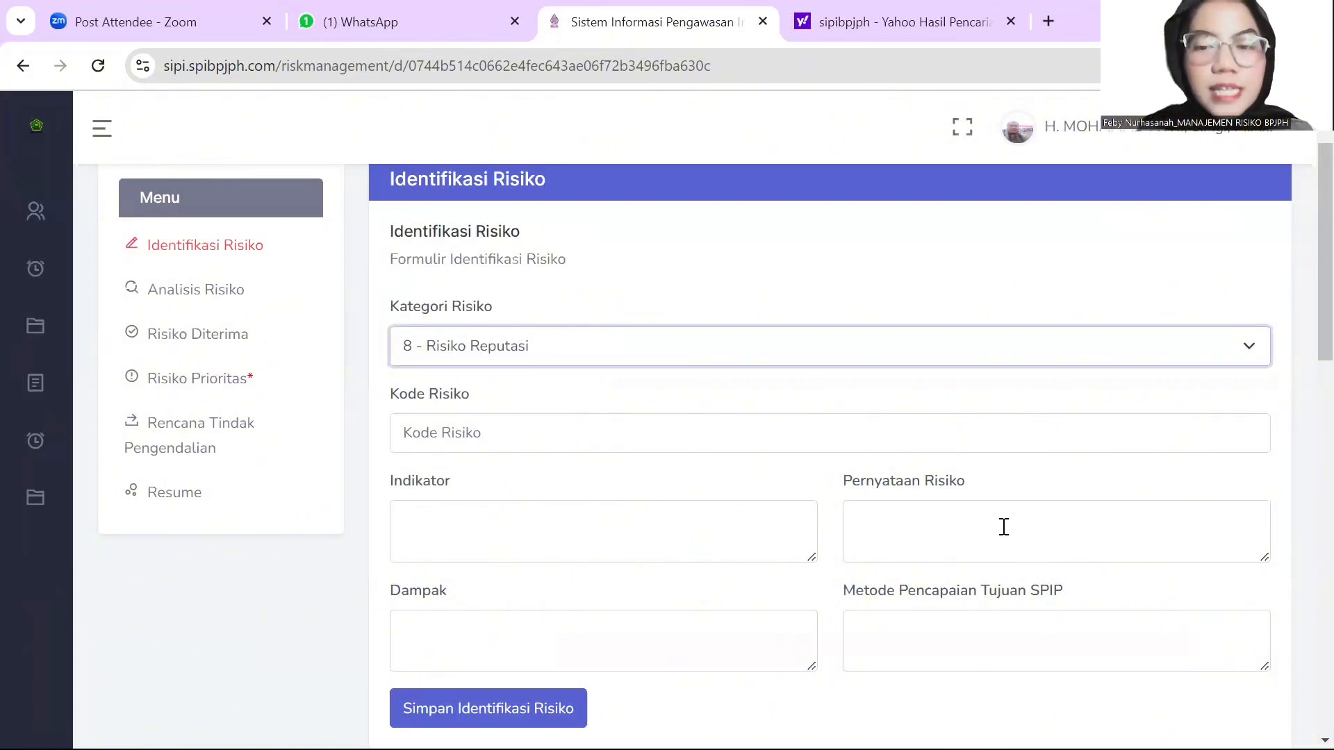
- Enter P3.8.1 as the risk code (Kode Risiko) of the new entry
left_click(525, 419)
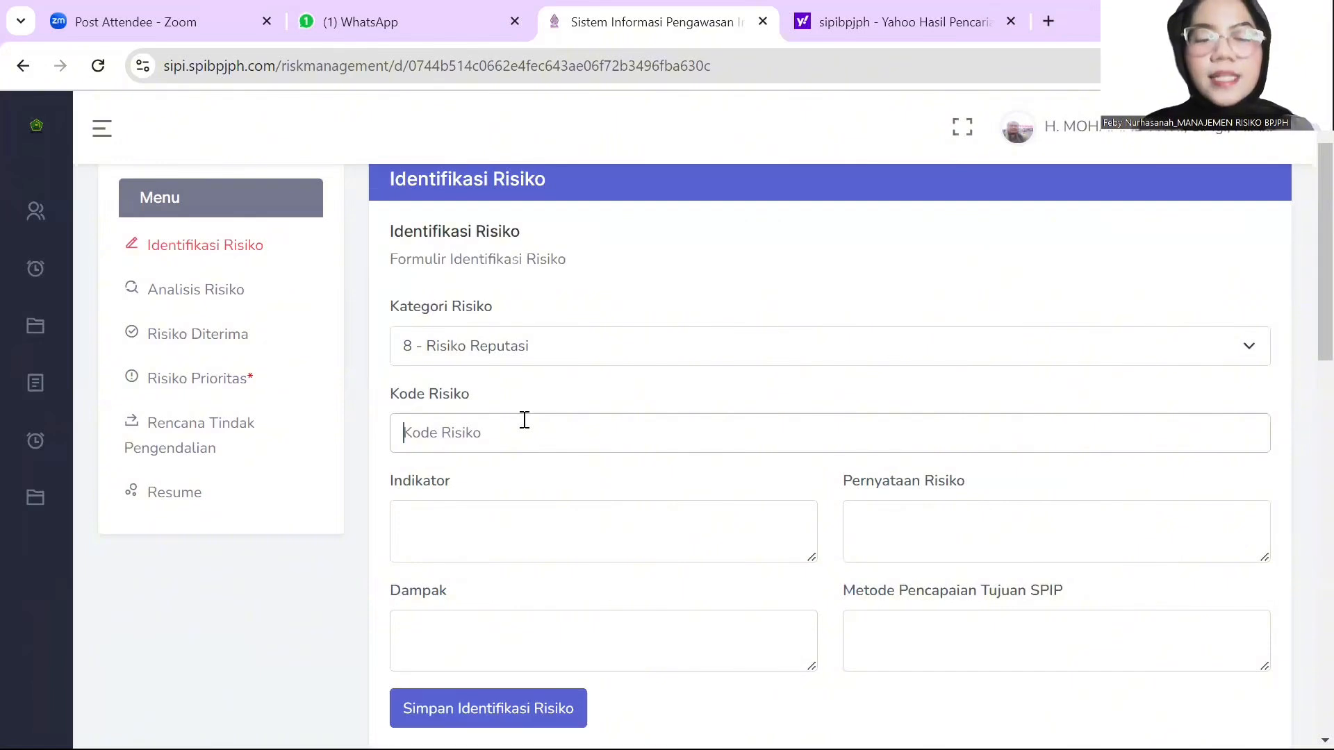
type("P3.")
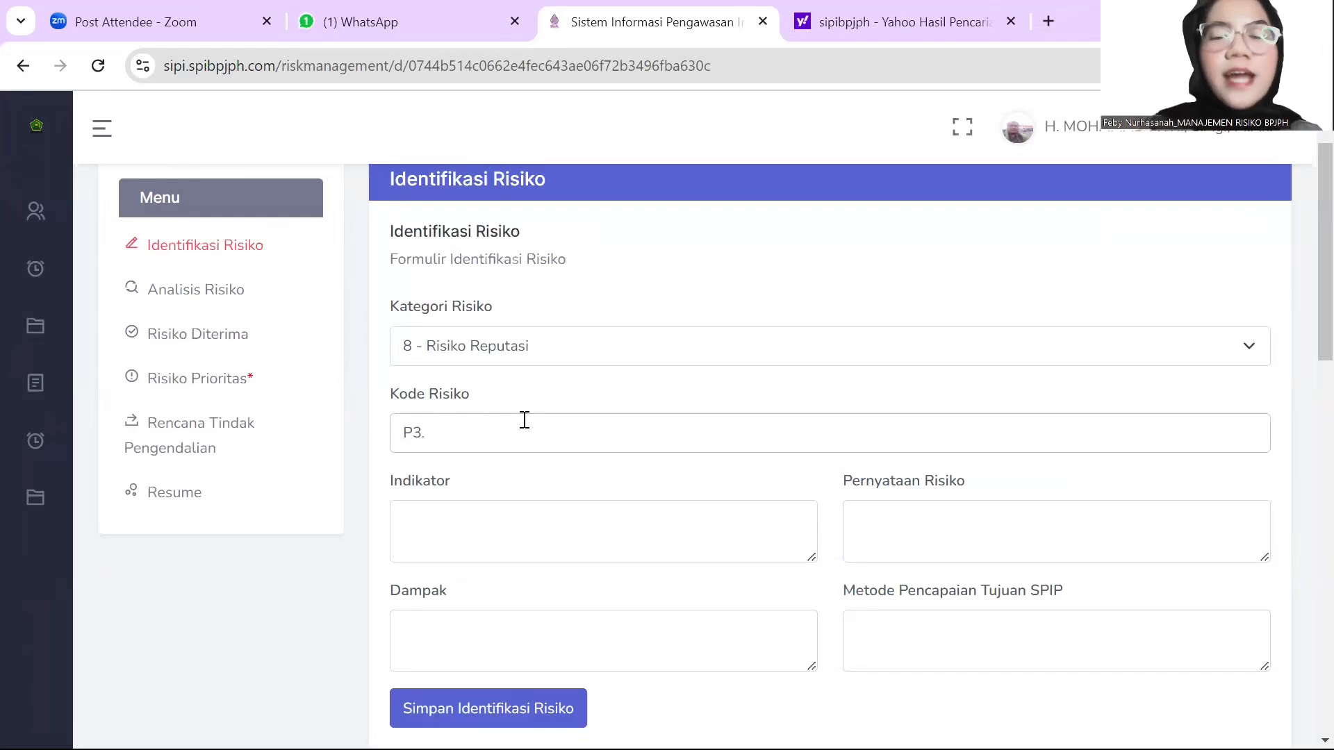
type("8.1")
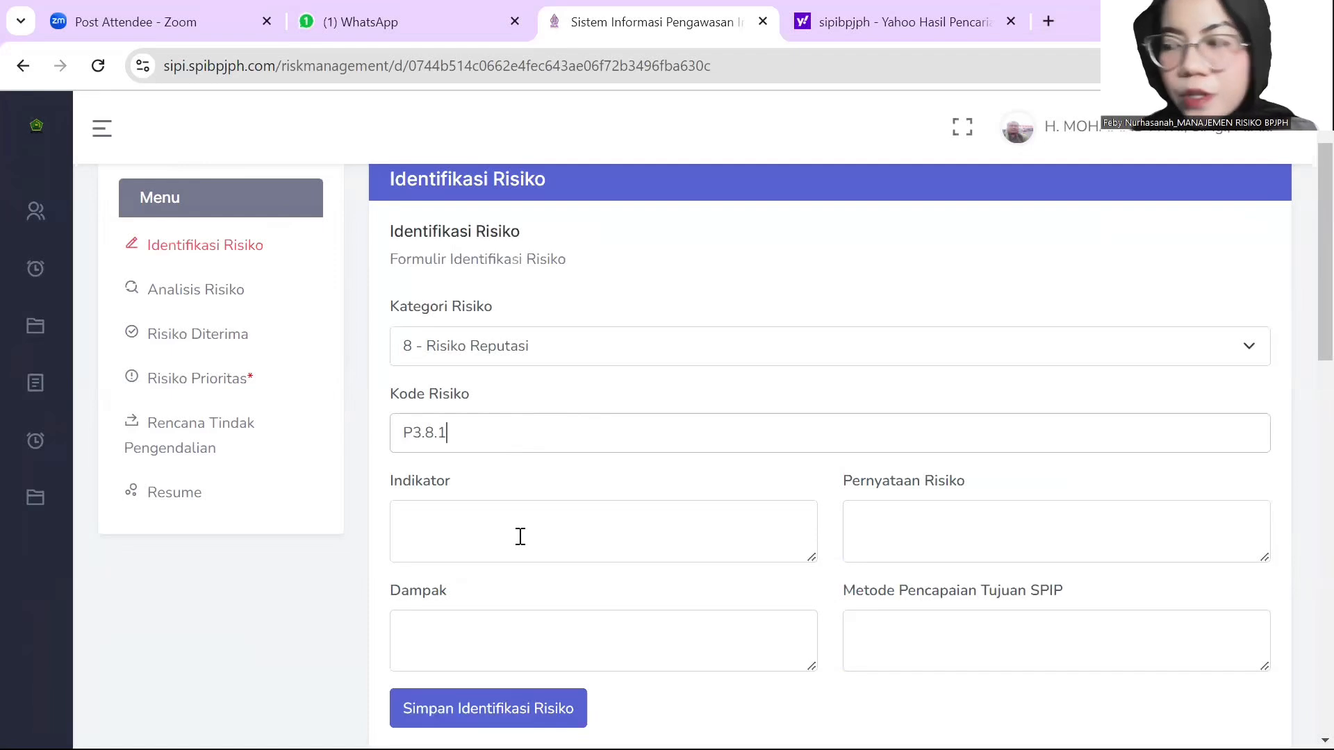
- Fill in the Indikator with "Mempertemukan PU dengan P3H"
type("m")
key("BackSpace")
type("Me")
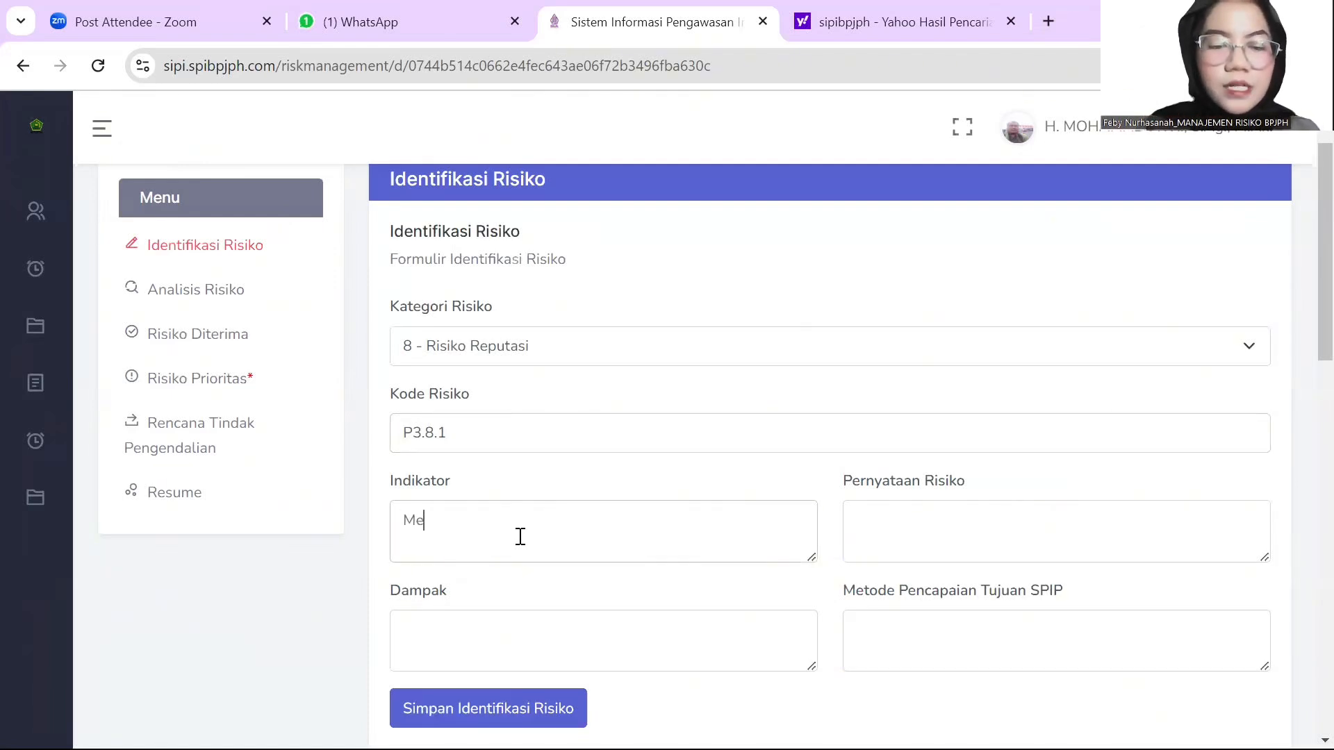
type("mpertemukan PU dengan P3h")
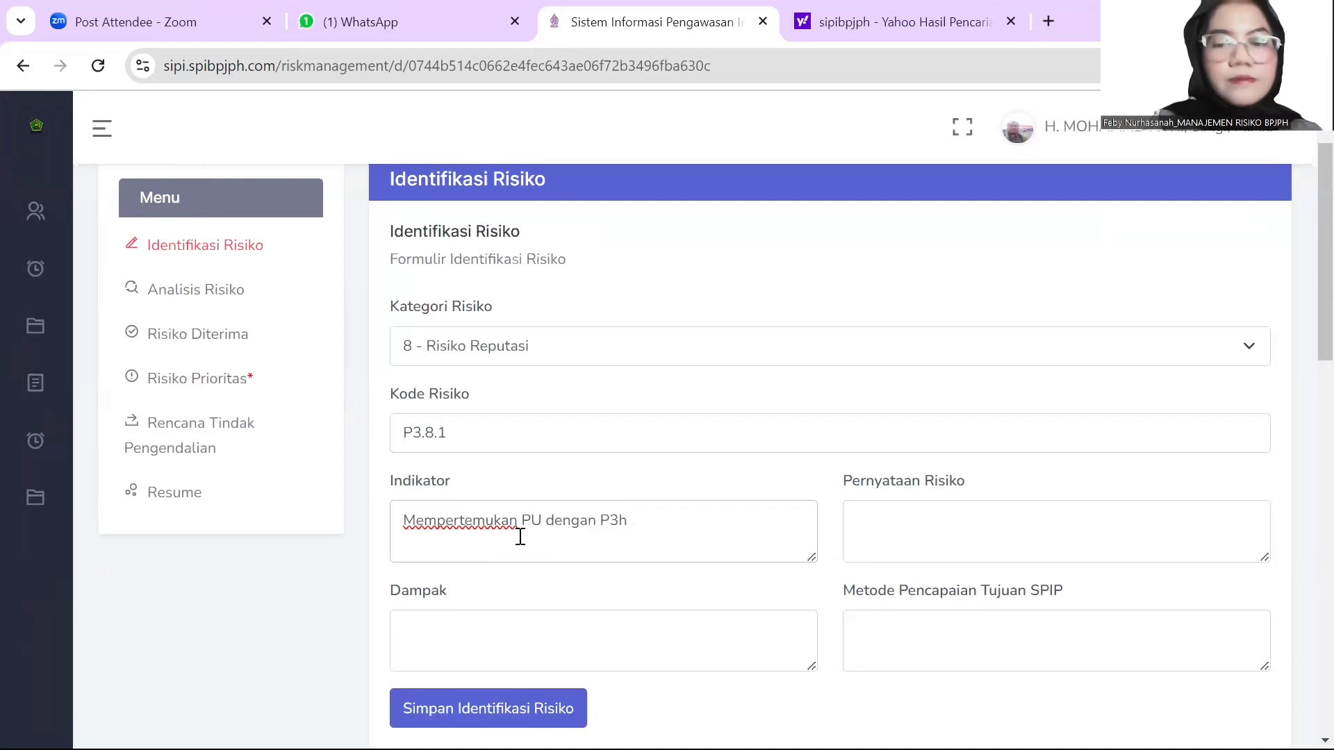
type("H")
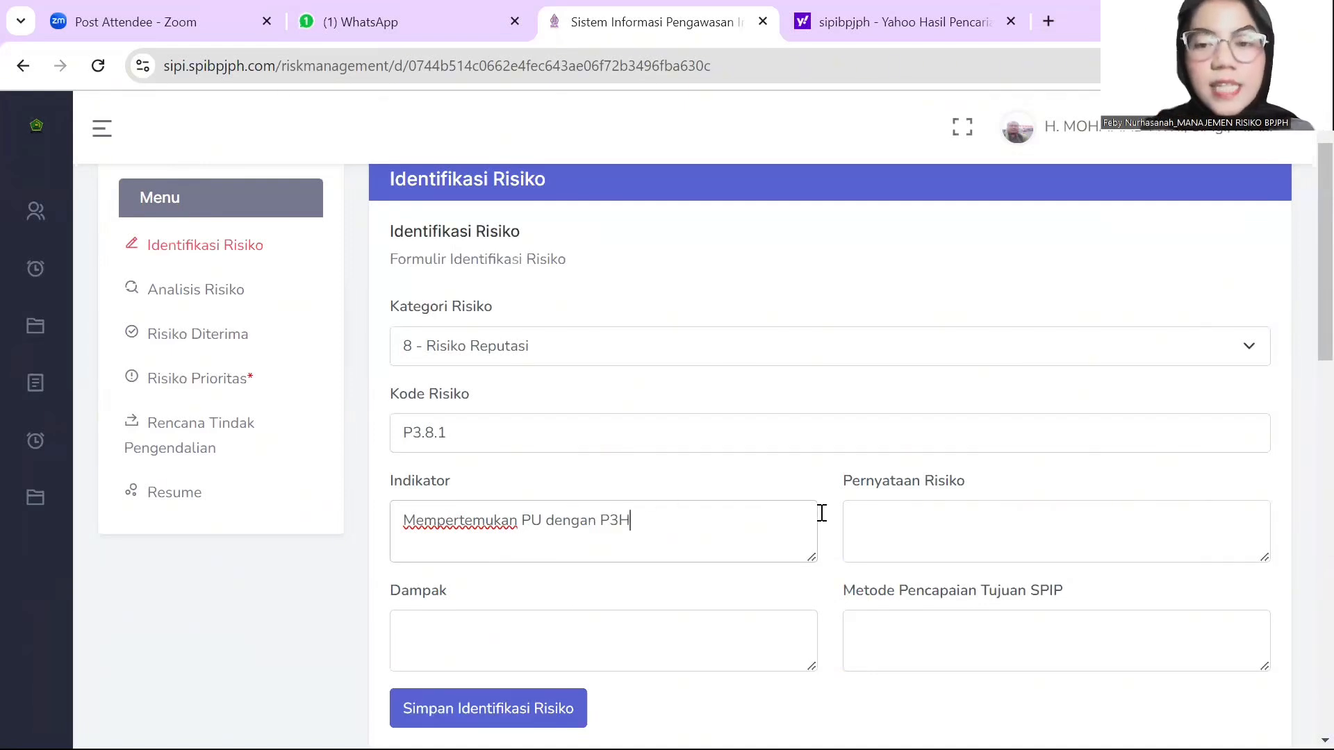
- Fill in the risk statement (Pernyataan Risiko) with "Tidak tercapainya SH"
left_click(971, 545)
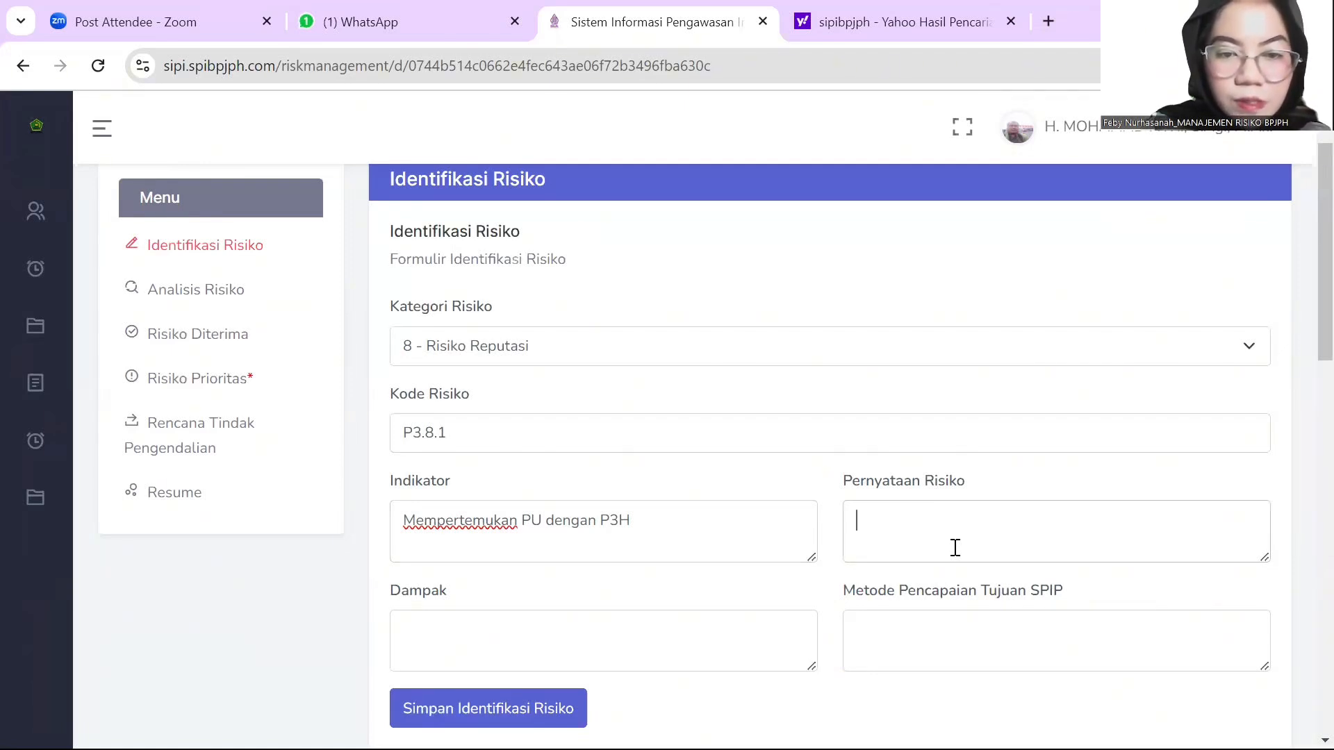
type("I")
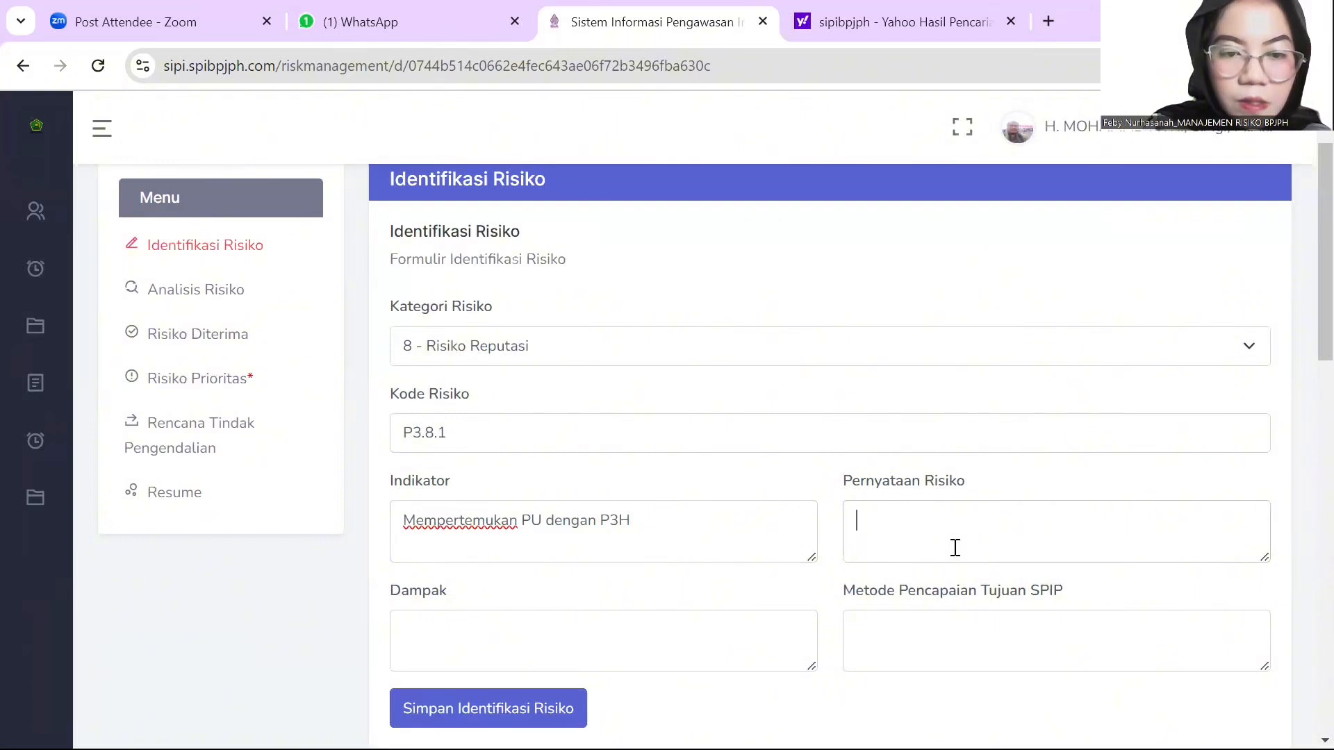
type(" Tidak tercapainya SH")
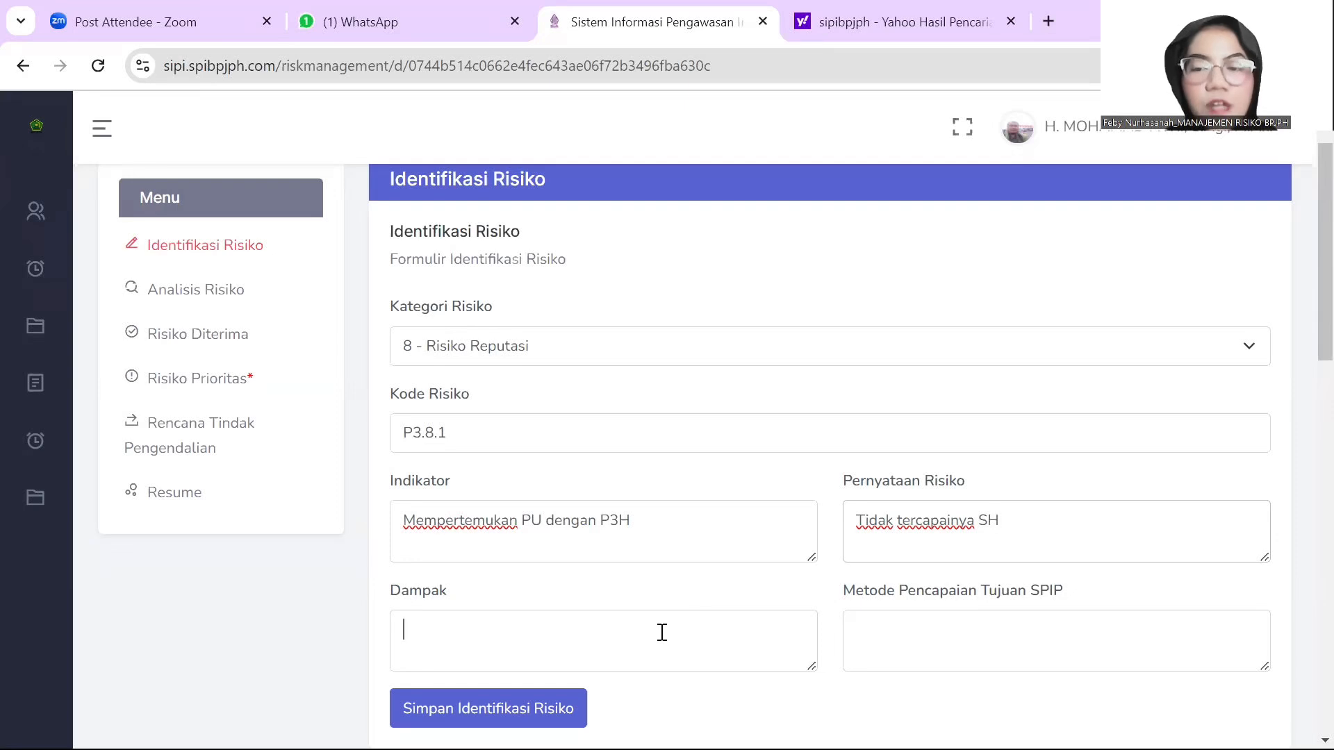
- Describe the risk's impact (Dampak) as "Tidak mencapai target self declare untuk SH"
type("Tidak mencapai target self decl")
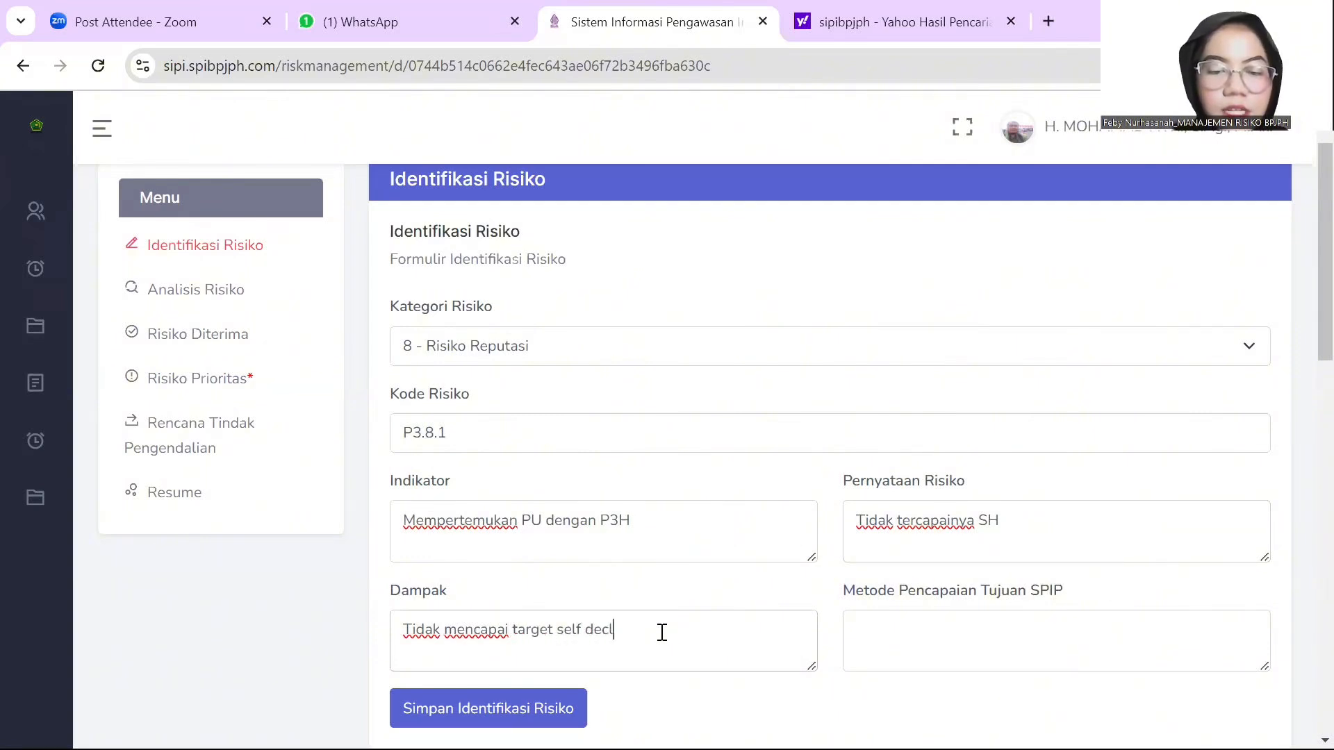
type("are d")
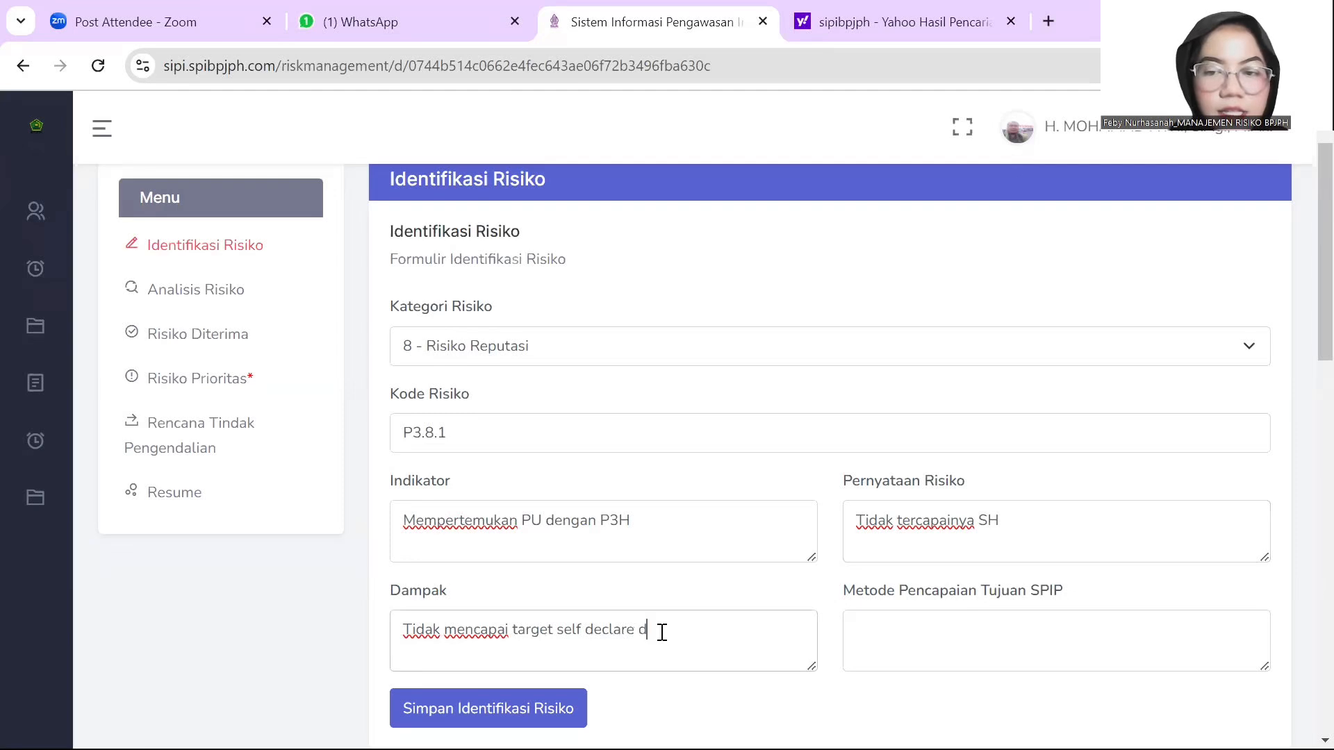
key("BackSpace")
type("un")
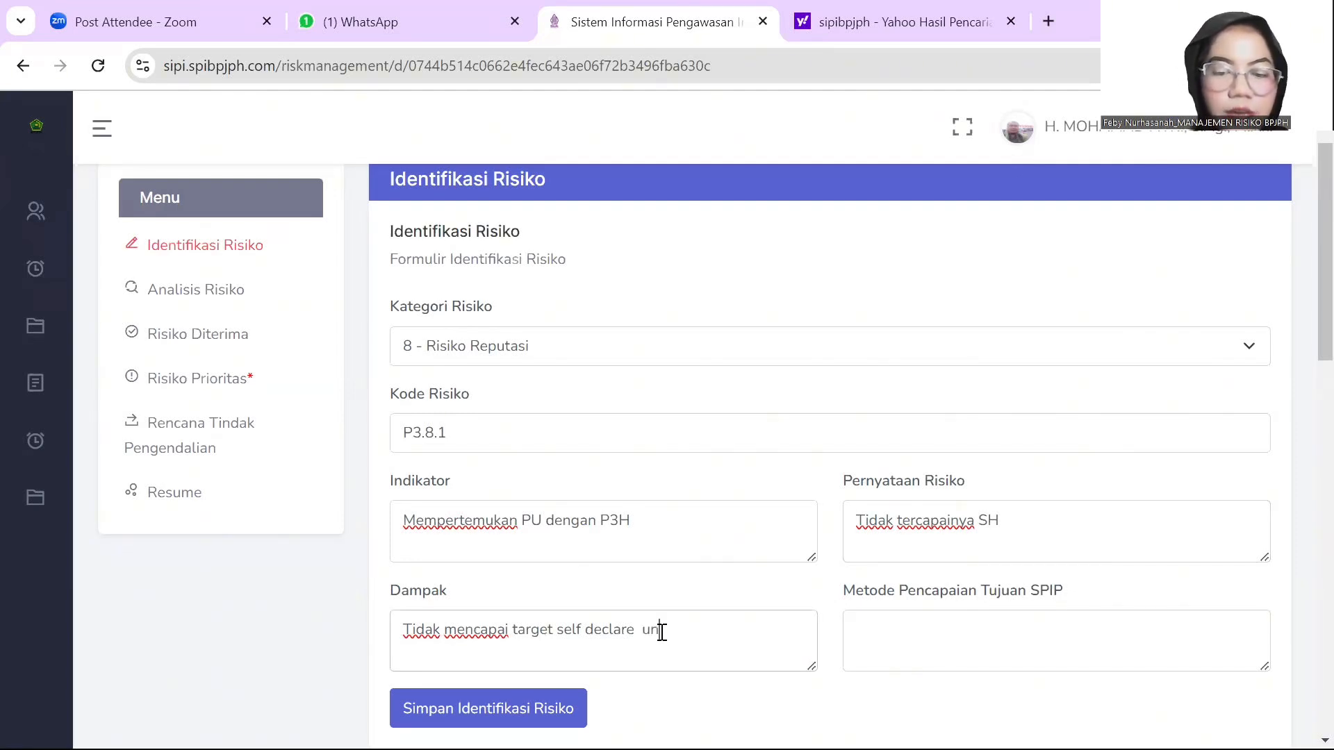
type("tuk SH")
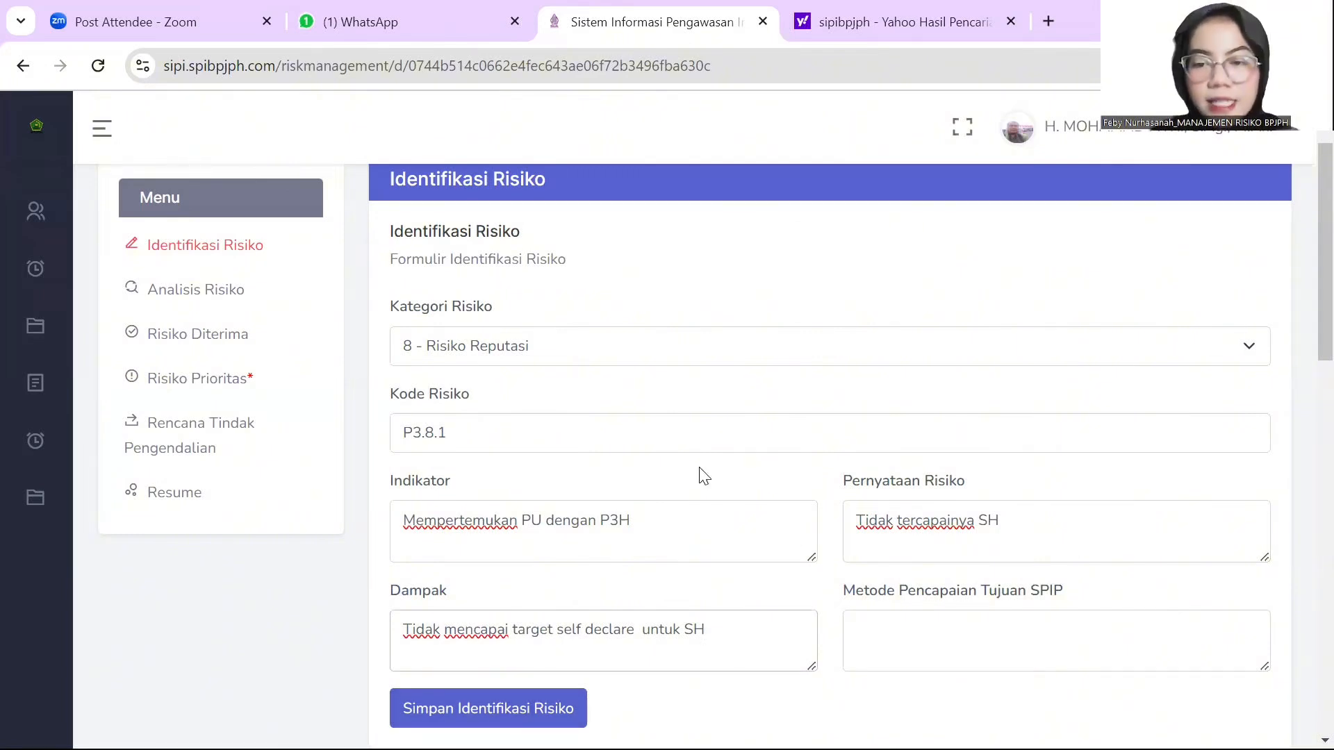
- Fill in Metode Pencapaian Tujuan SPIP with "Tercaoainya efektivitas dan efisiensi kegiatan BLU"
left_click(942, 620)
type("Terca")
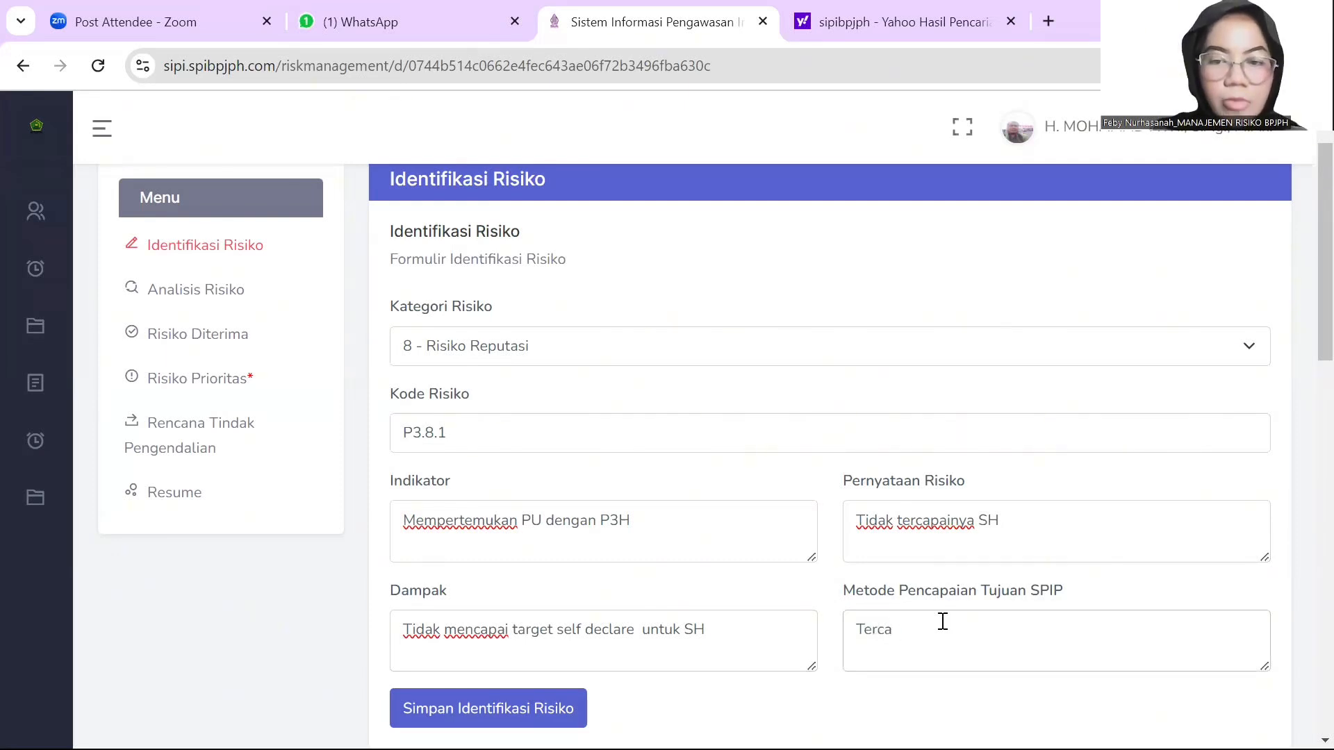
type("oainya e")
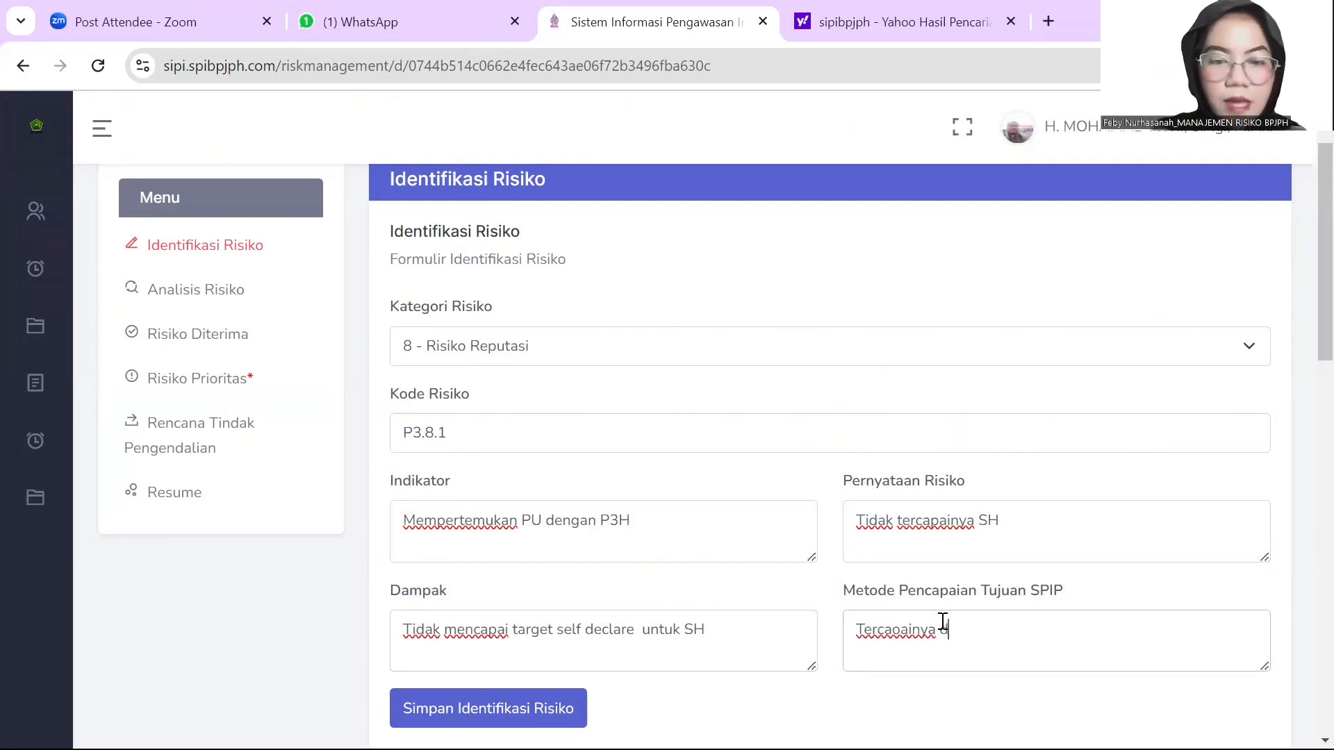
type("fek")
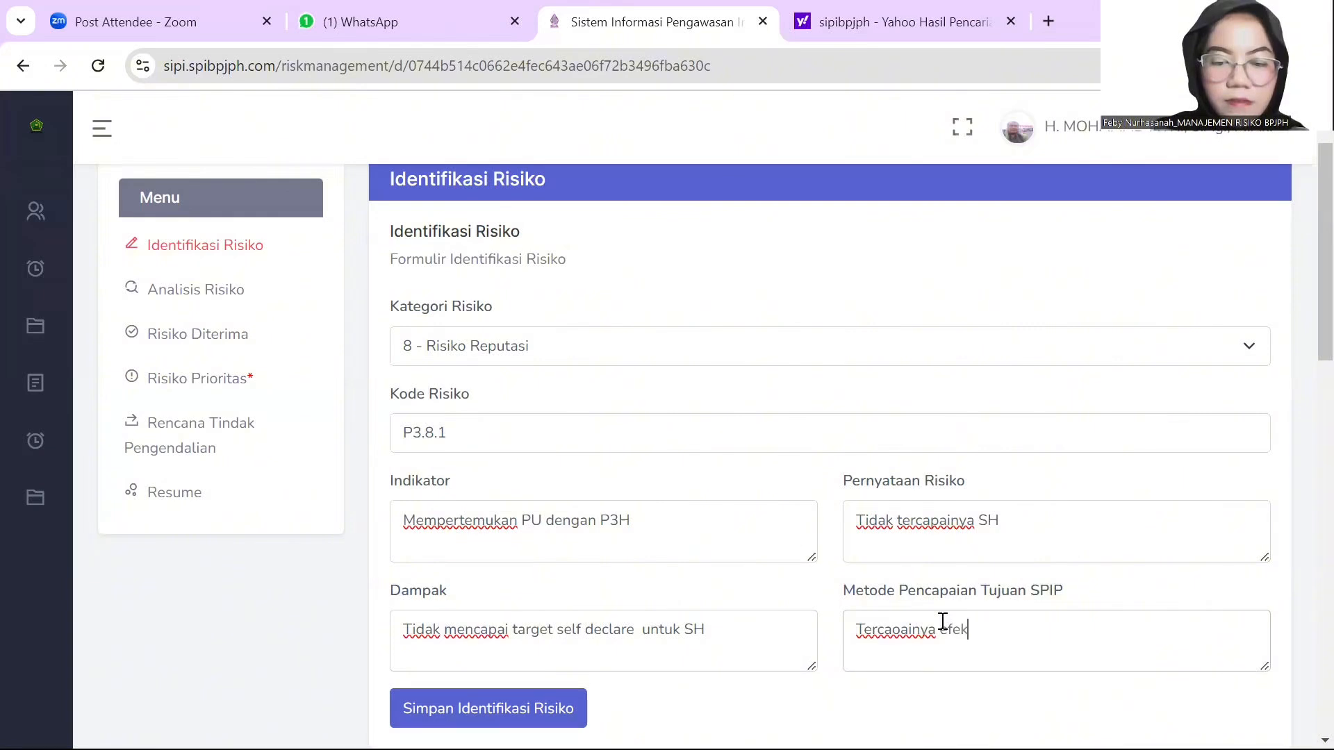
type("tivitas dan")
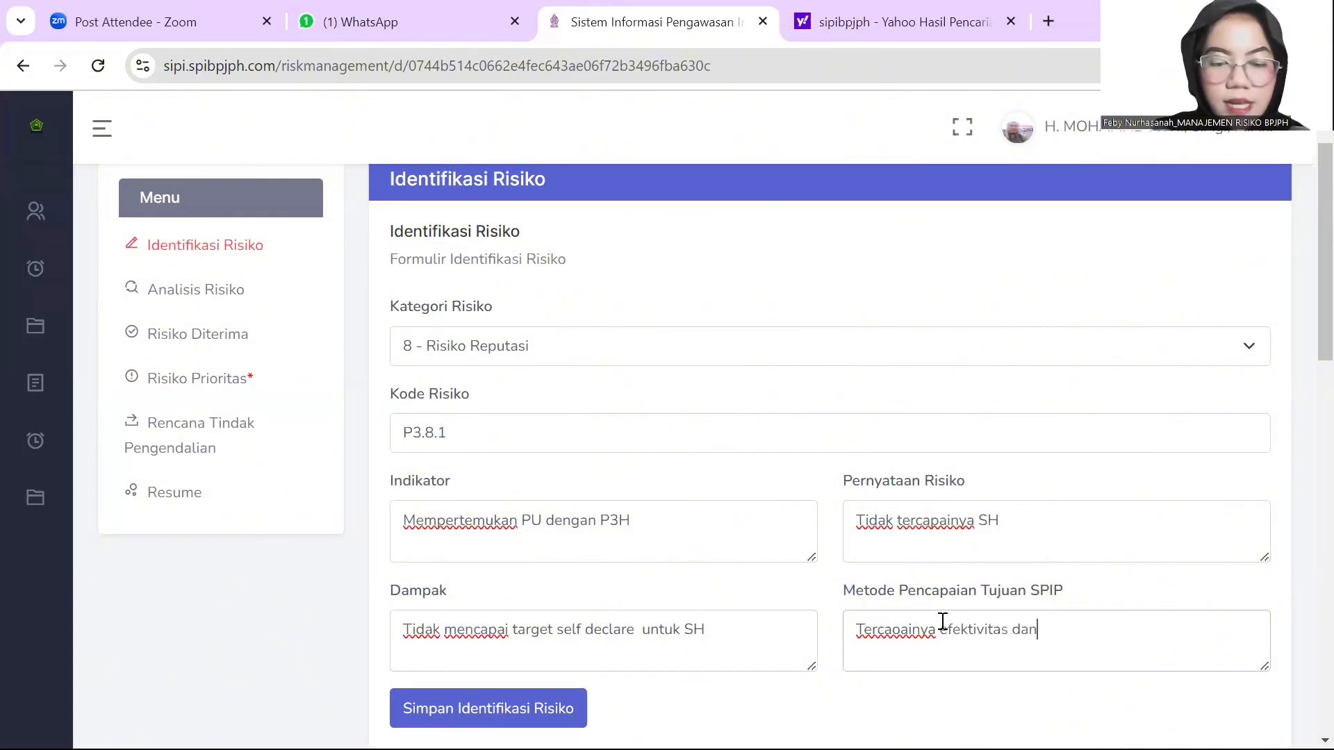
type(" efisien")
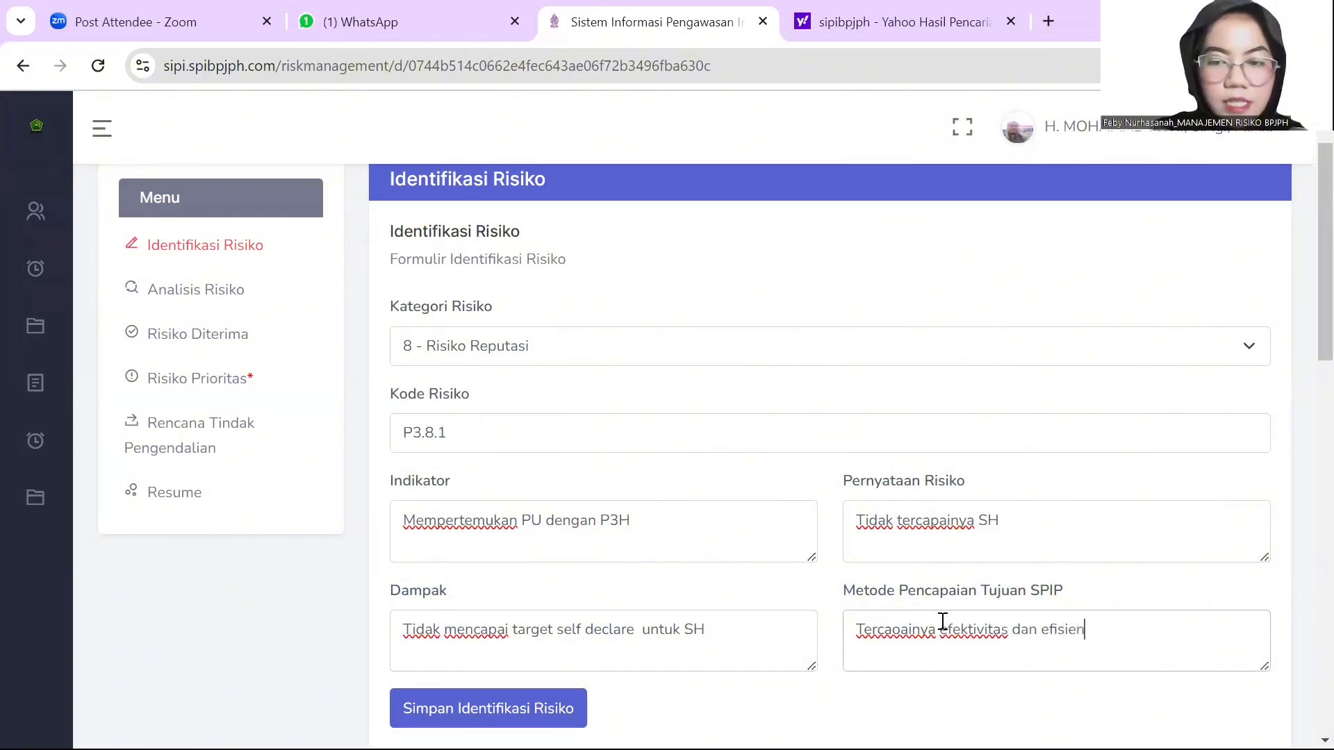
type("si keg")
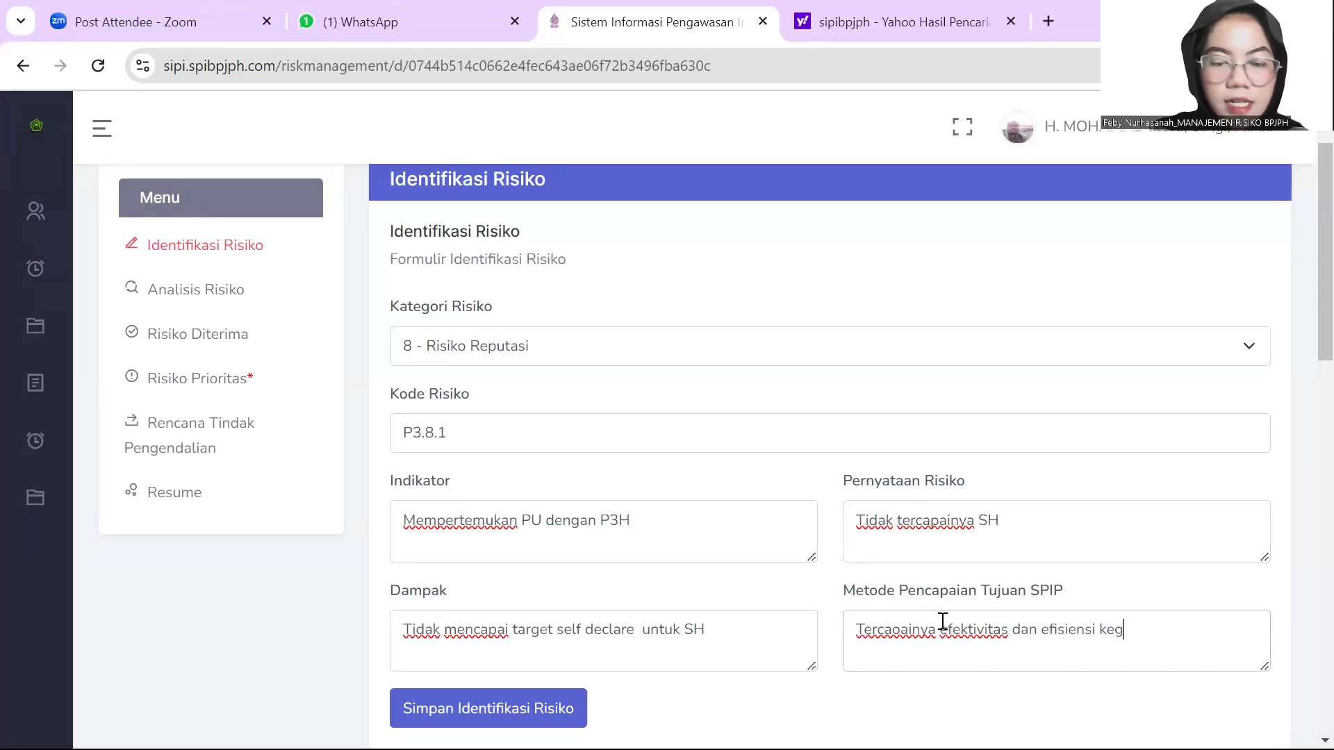
type("iatan BLU")
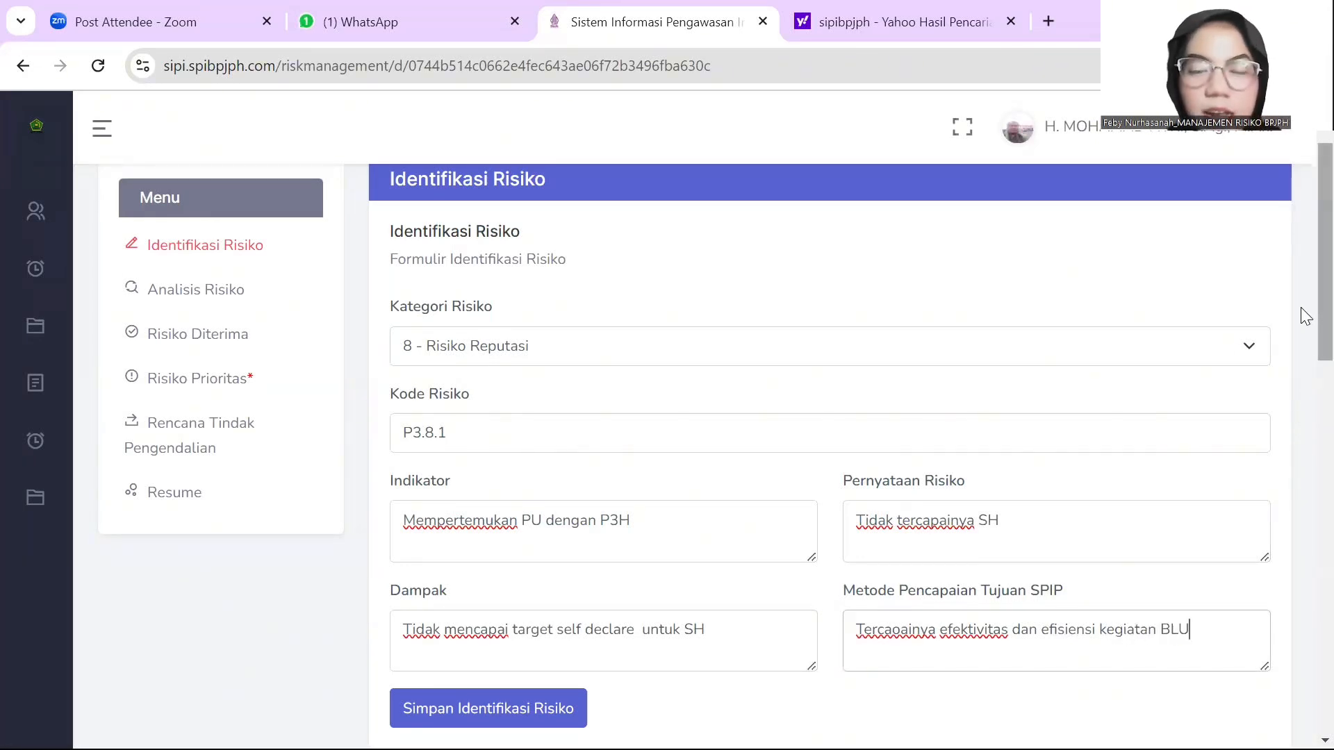
- Review the completed Identifikasi Risiko form and the Daftar Risiko table beneath it
scroll(1301, 314, "down", 4)
scroll(1301, 272, "up", 5)
scroll(1301, 331, "down", 4)
scroll(1300, 328, "up", 2)
scroll(1301, 334, "down", 2)
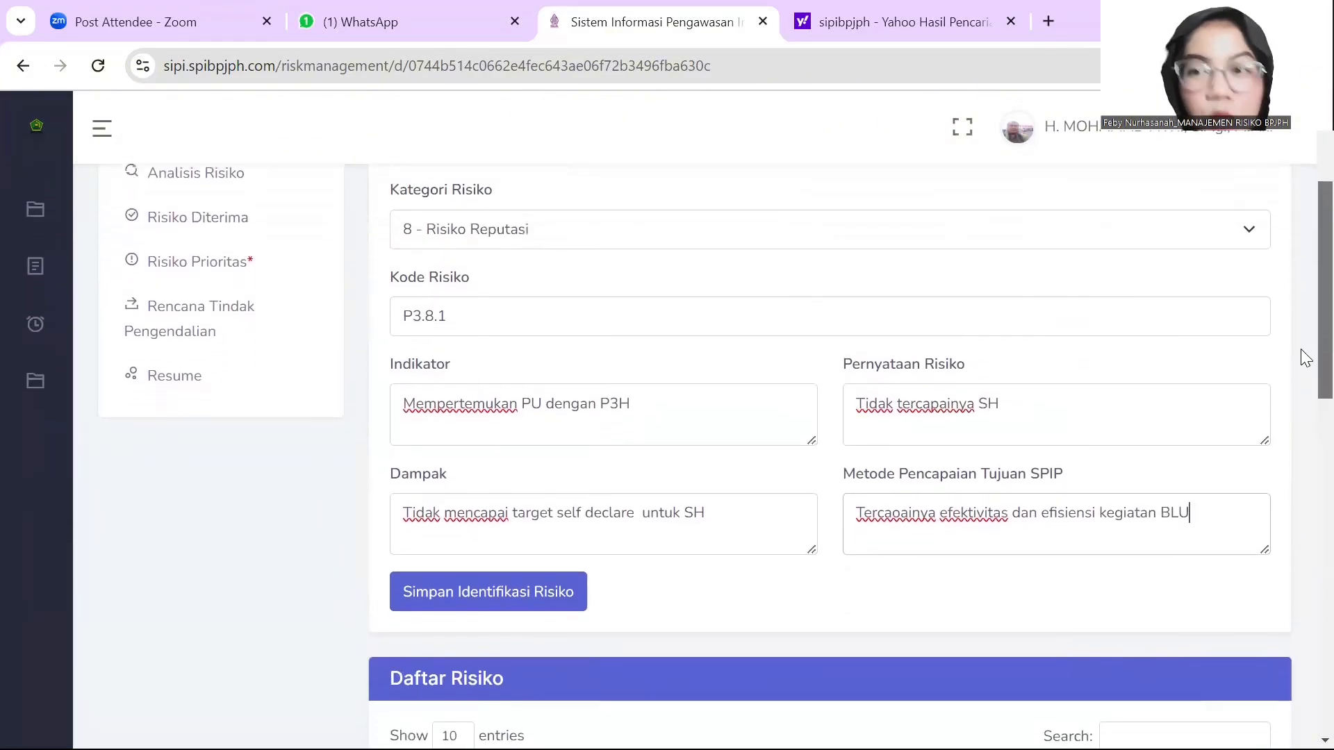
scroll(1301, 366, "up", 1)
scroll(1301, 382, "down", 2)
scroll(1301, 393, "down", 1)
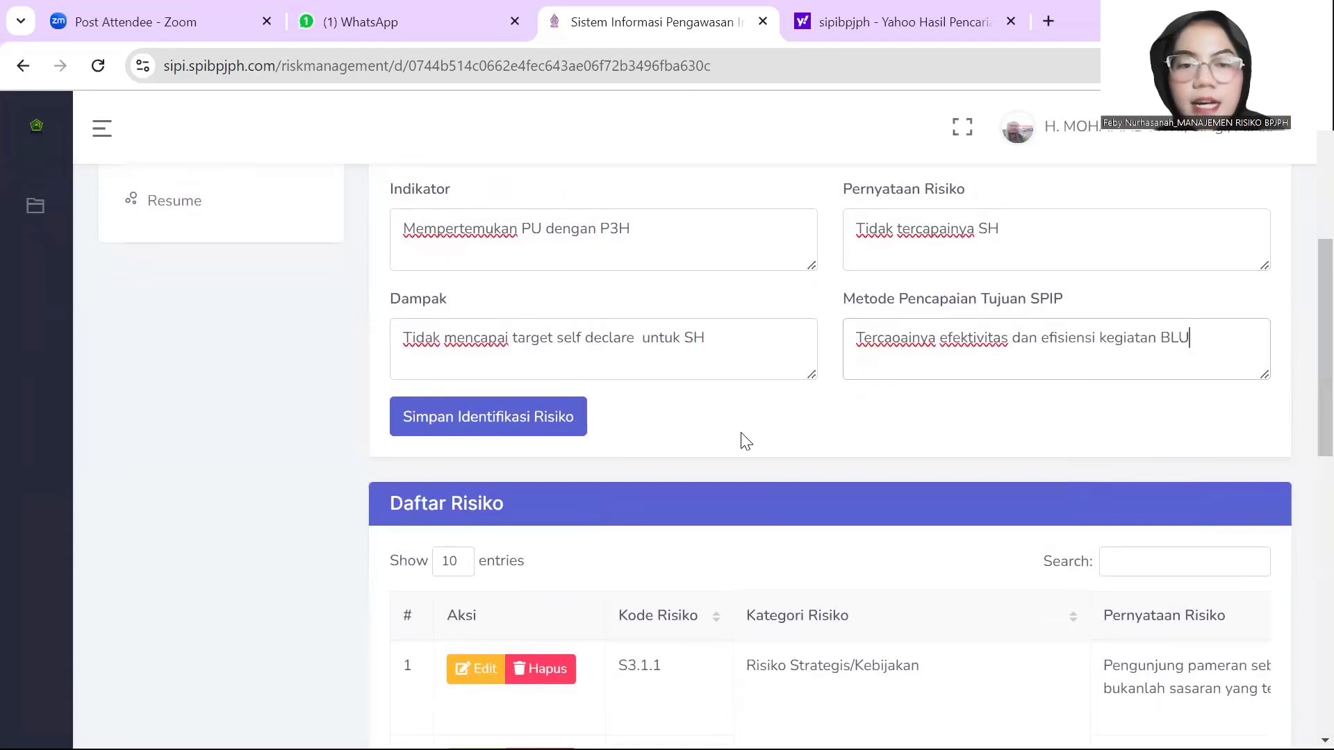
- Save the completed Identifikasi Risiko form for risk P3.8.1 and acknowledge the confirmation
left_click(555, 417)
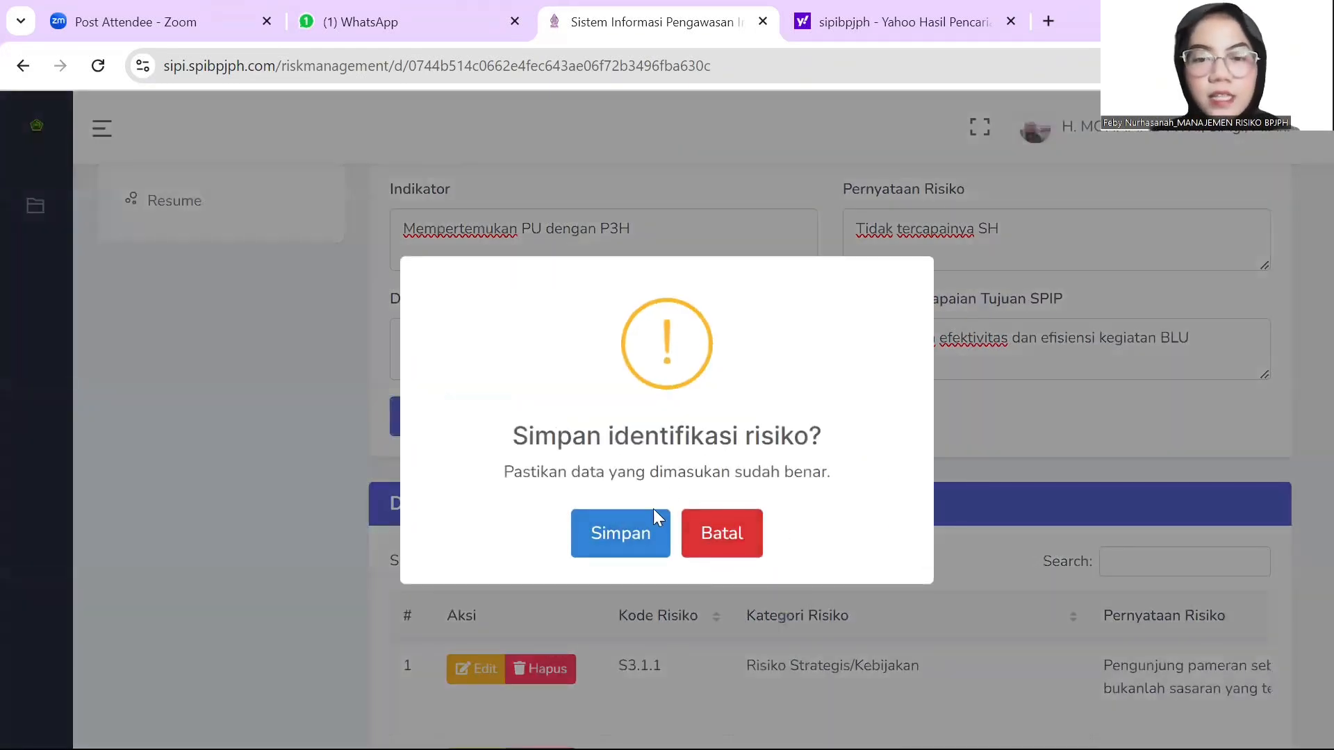
left_click(648, 540)
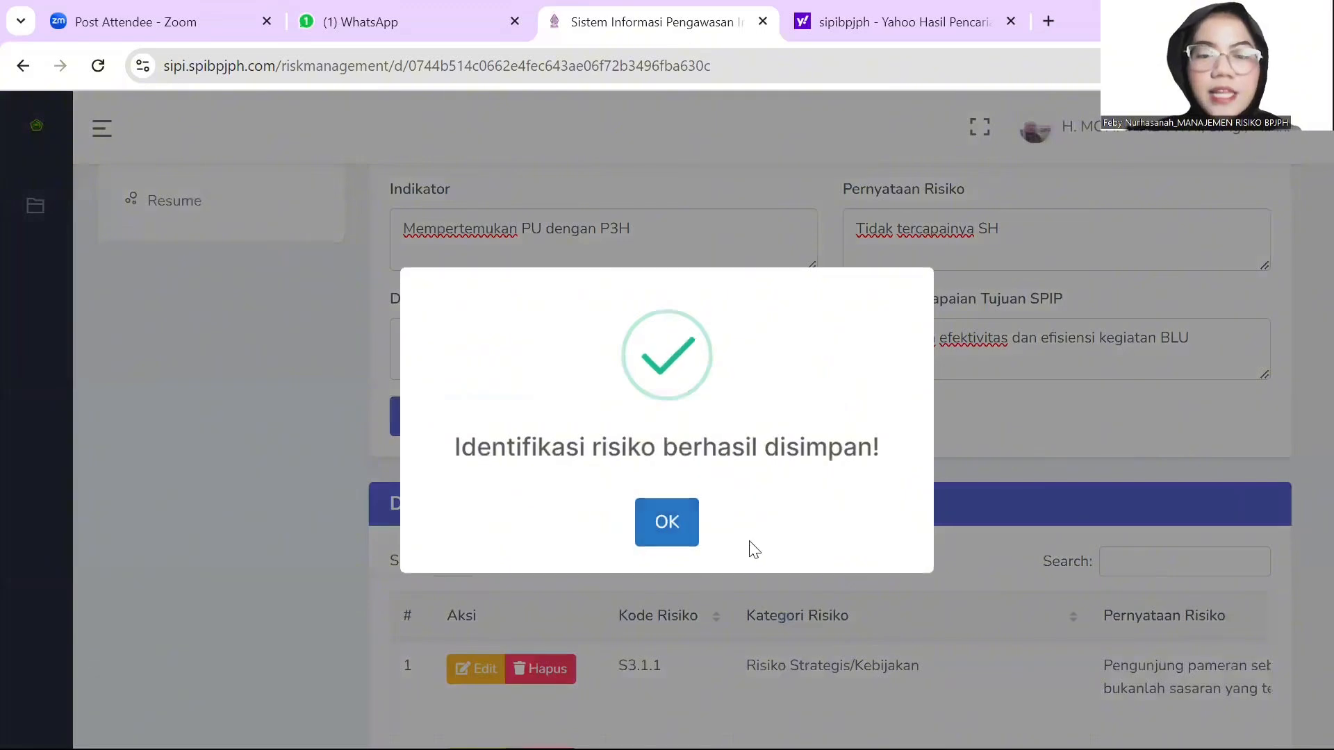
left_click(684, 535)
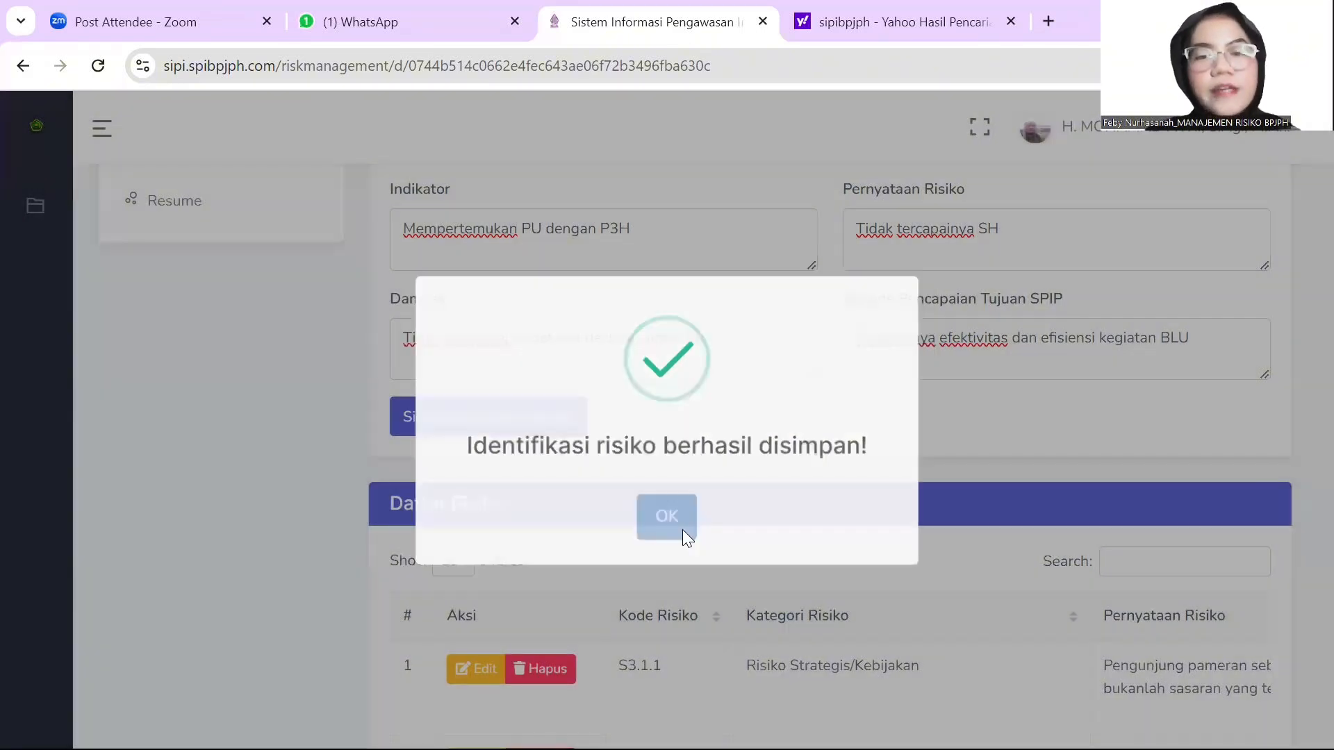
- Open risk P3.8.1 for editing in Analisis Risiko and look through the fields of its update form
scroll(1301, 359, "up", 6)
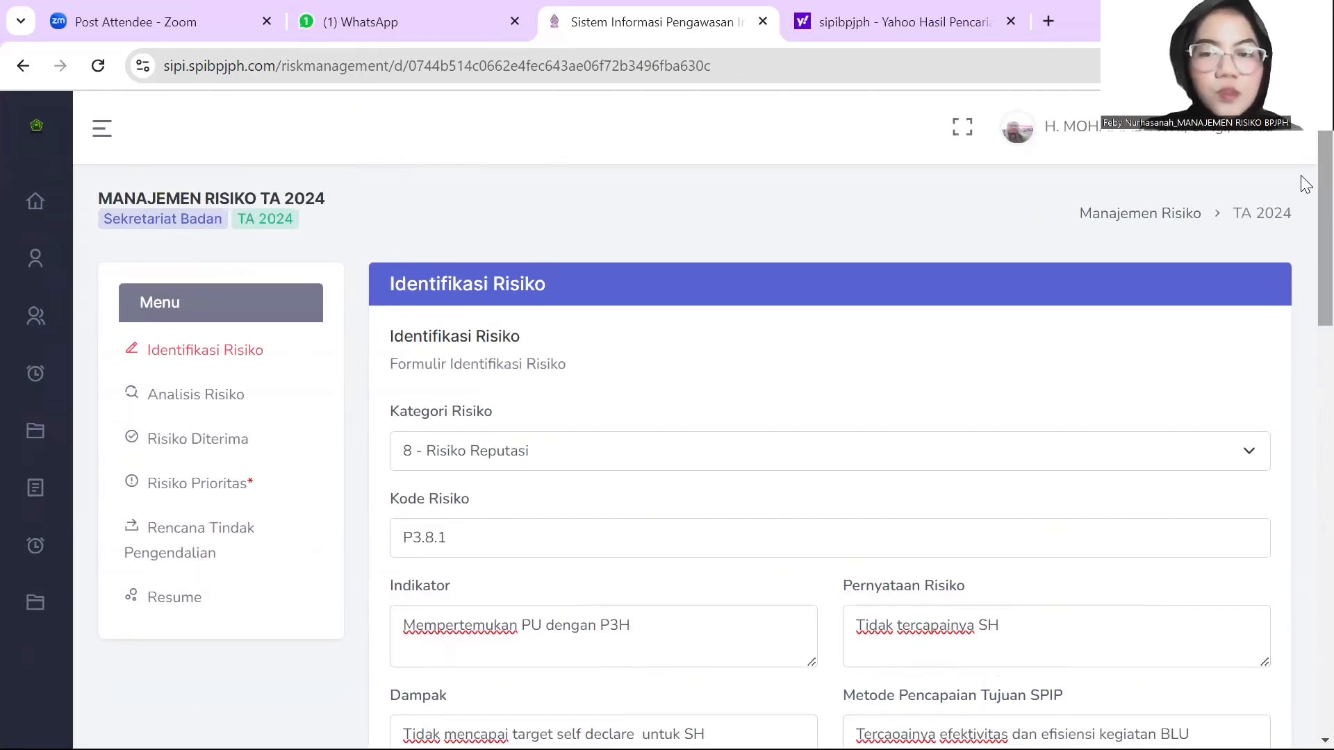
left_click(213, 411)
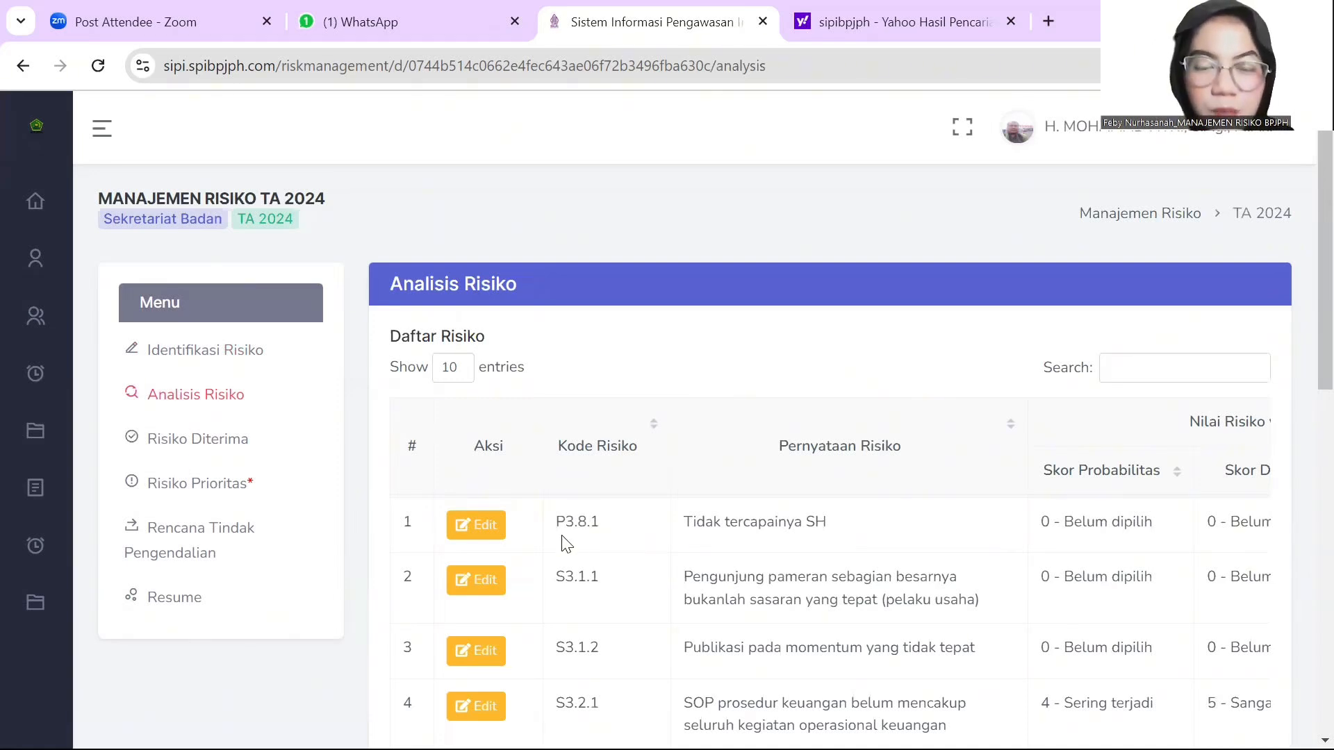
left_click(471, 532)
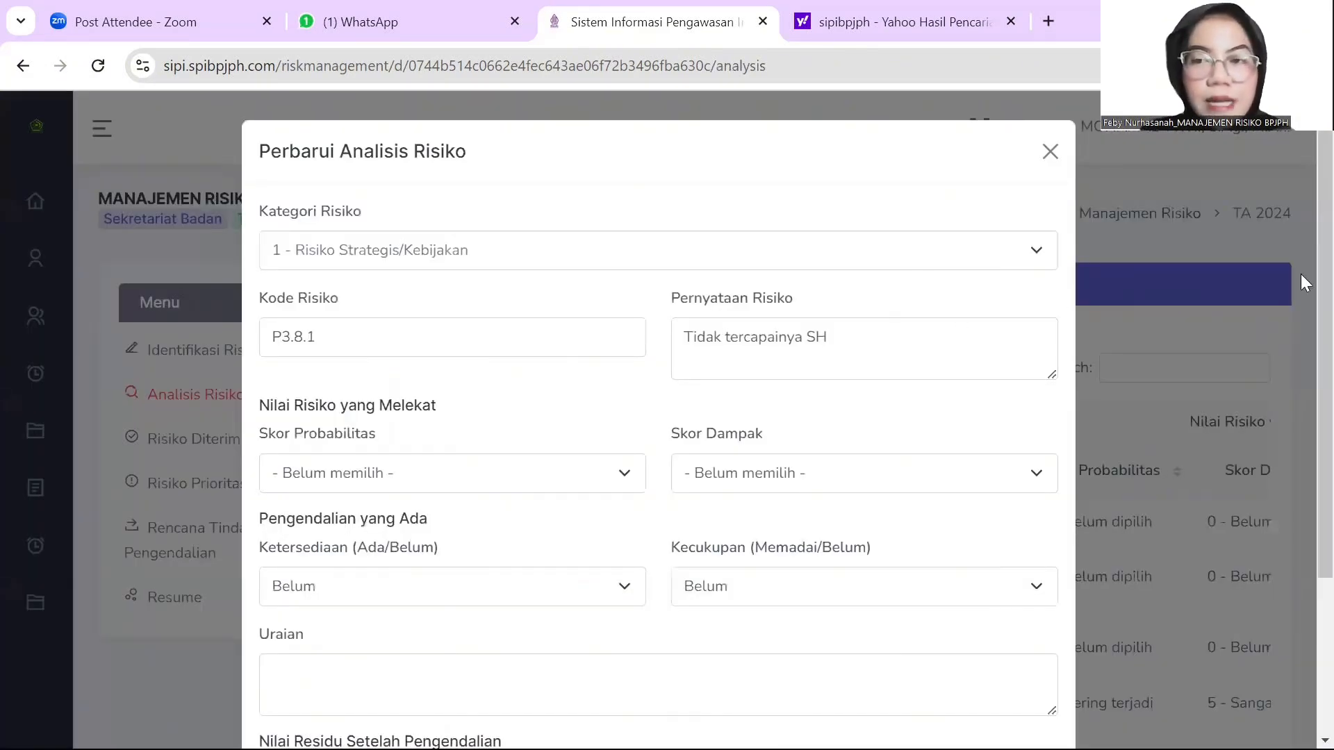
scroll(1301, 273, "down", 2)
scroll(1300, 362, "down", 1)
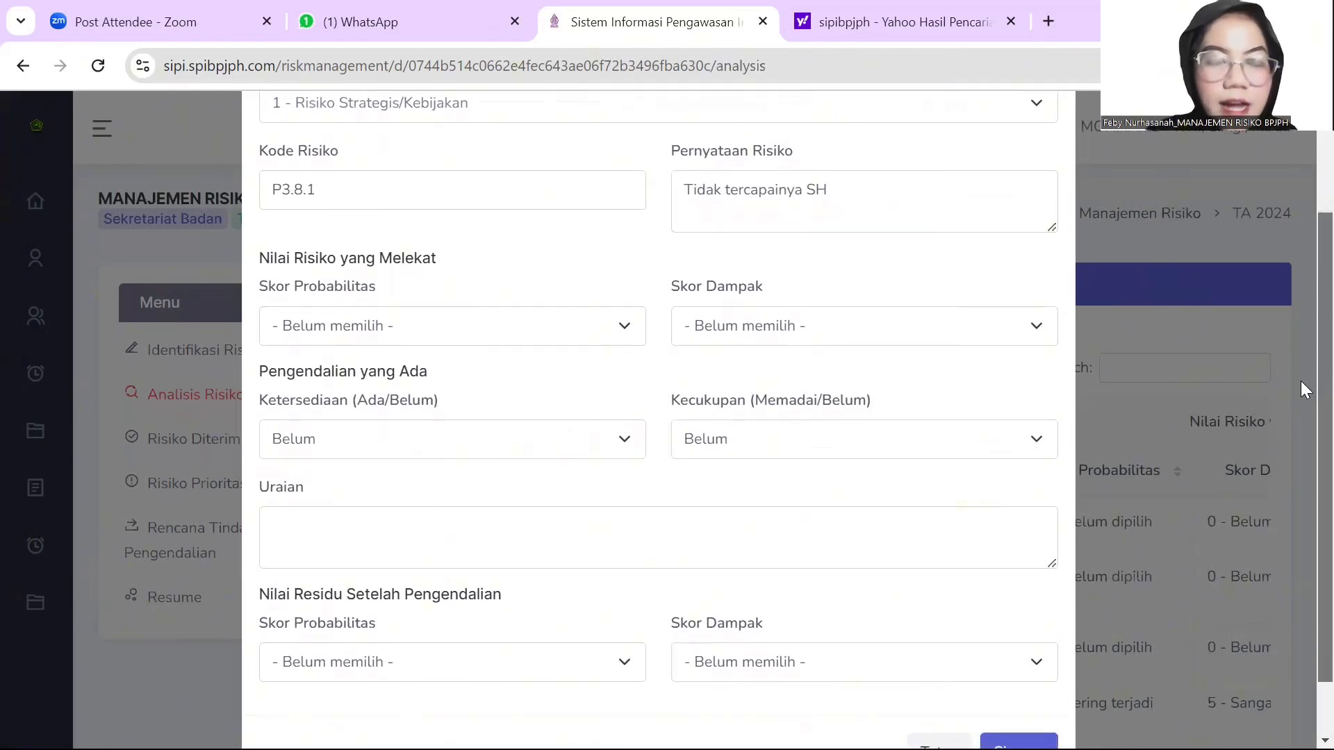
scroll(1301, 378, "down", 2)
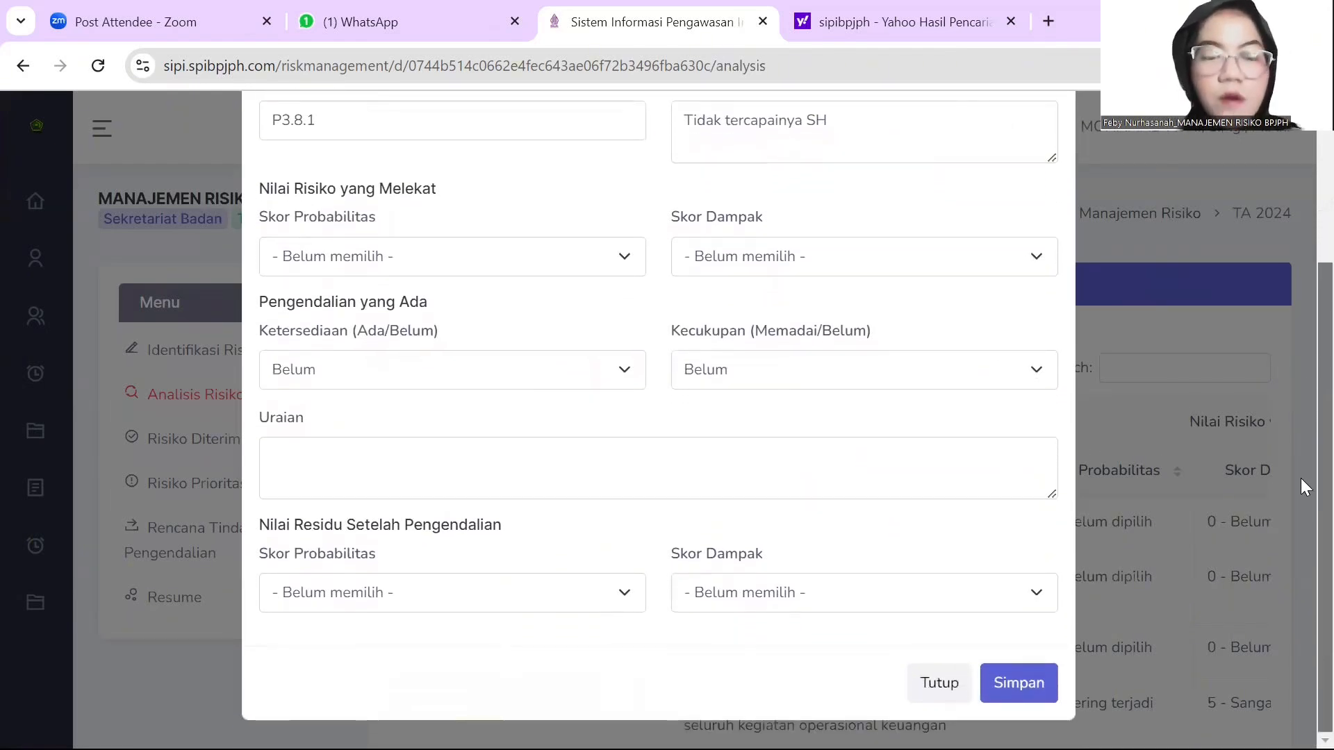
scroll(1301, 427, "up", 2)
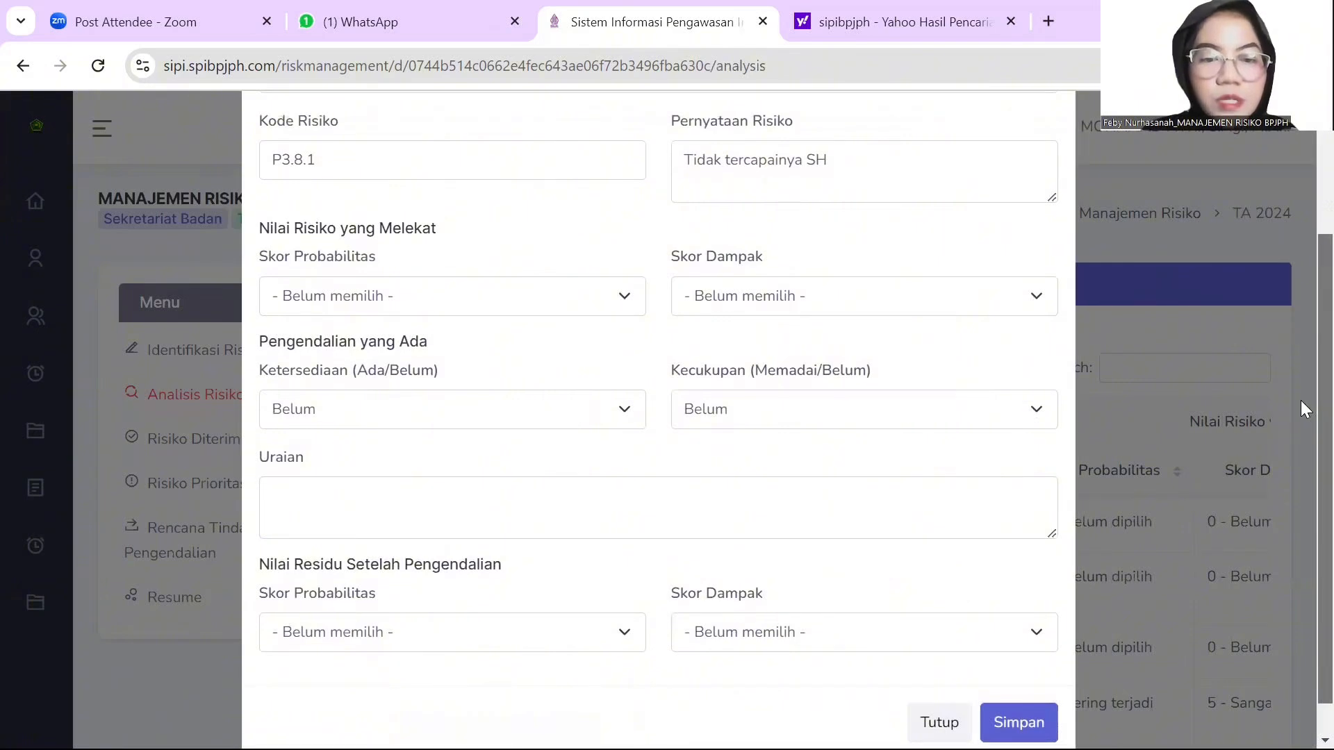
scroll(1300, 403, "down", 2)
scroll(1300, 395, "up", 4)
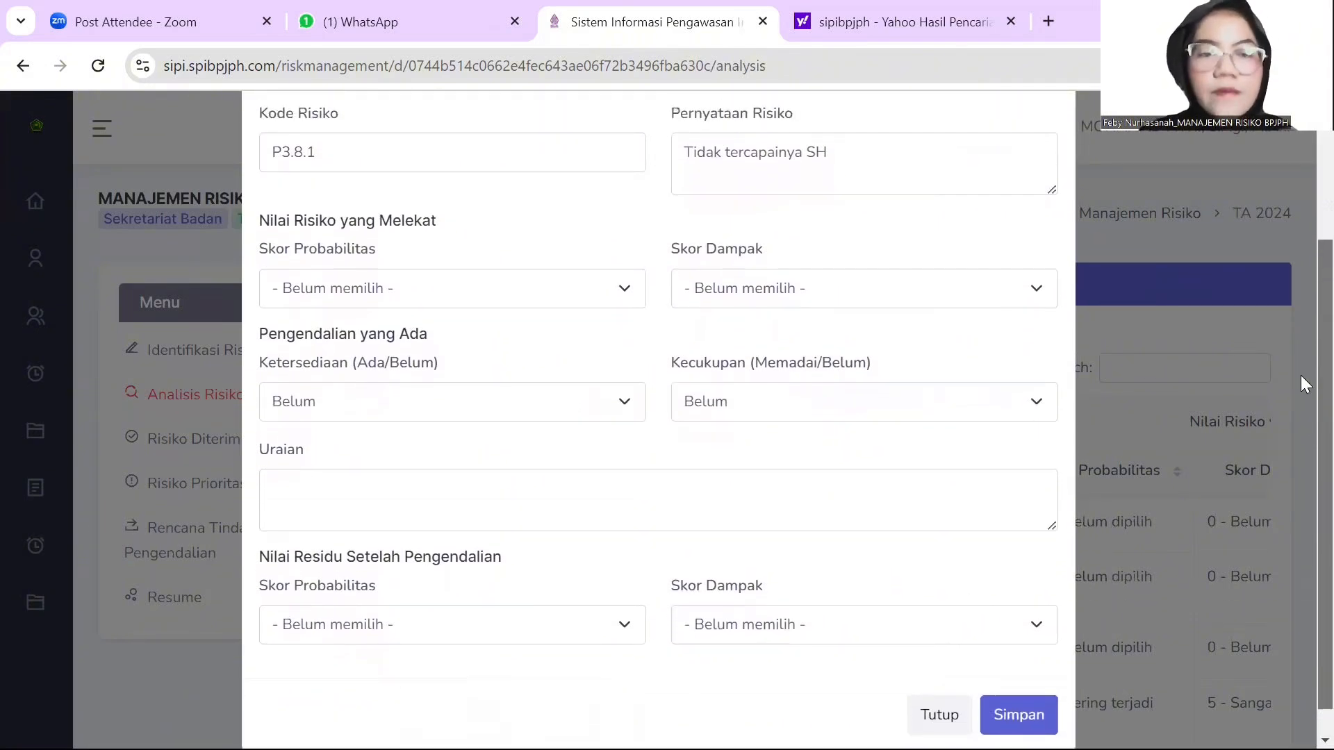
scroll(1300, 299, "up", 1)
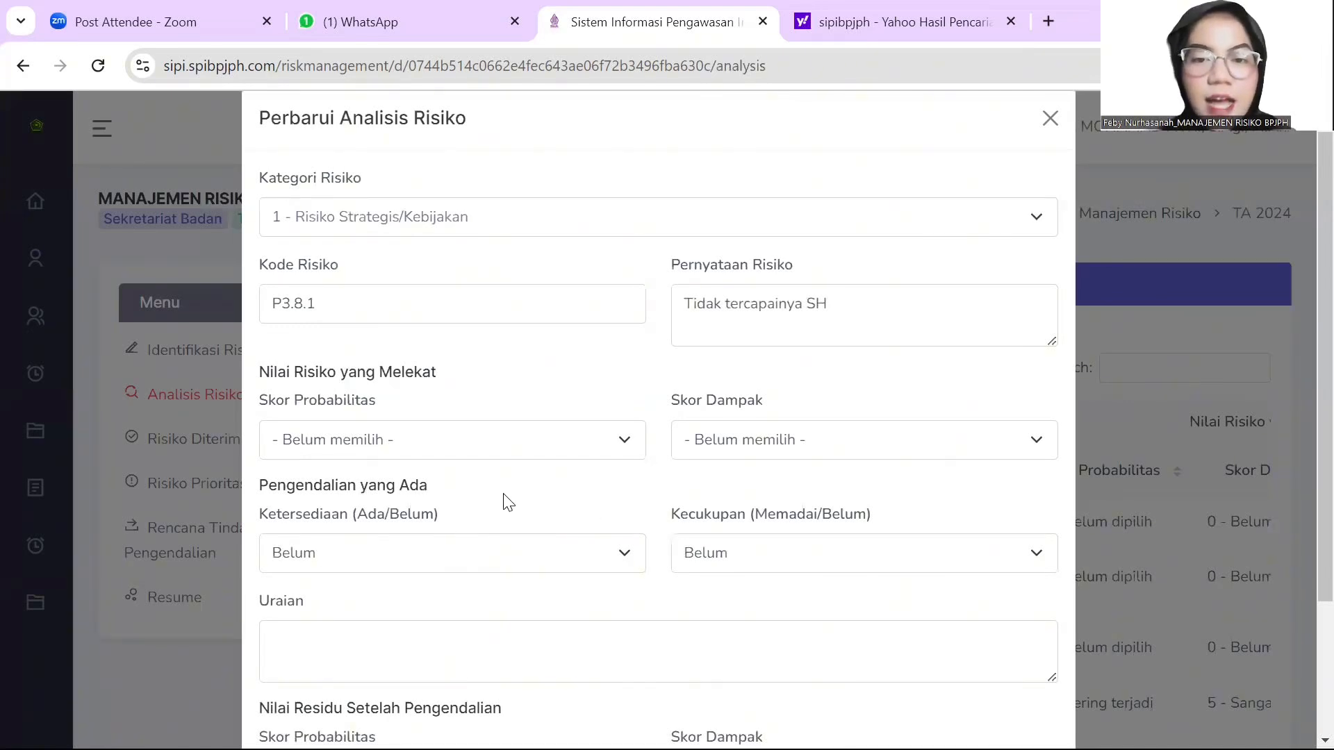
- Set the inherent risk scores (Nilai Risiko yang Melekat) to probability "3 - Kadang terjadi" and impact "4 - Signifikan"
left_click(549, 455)
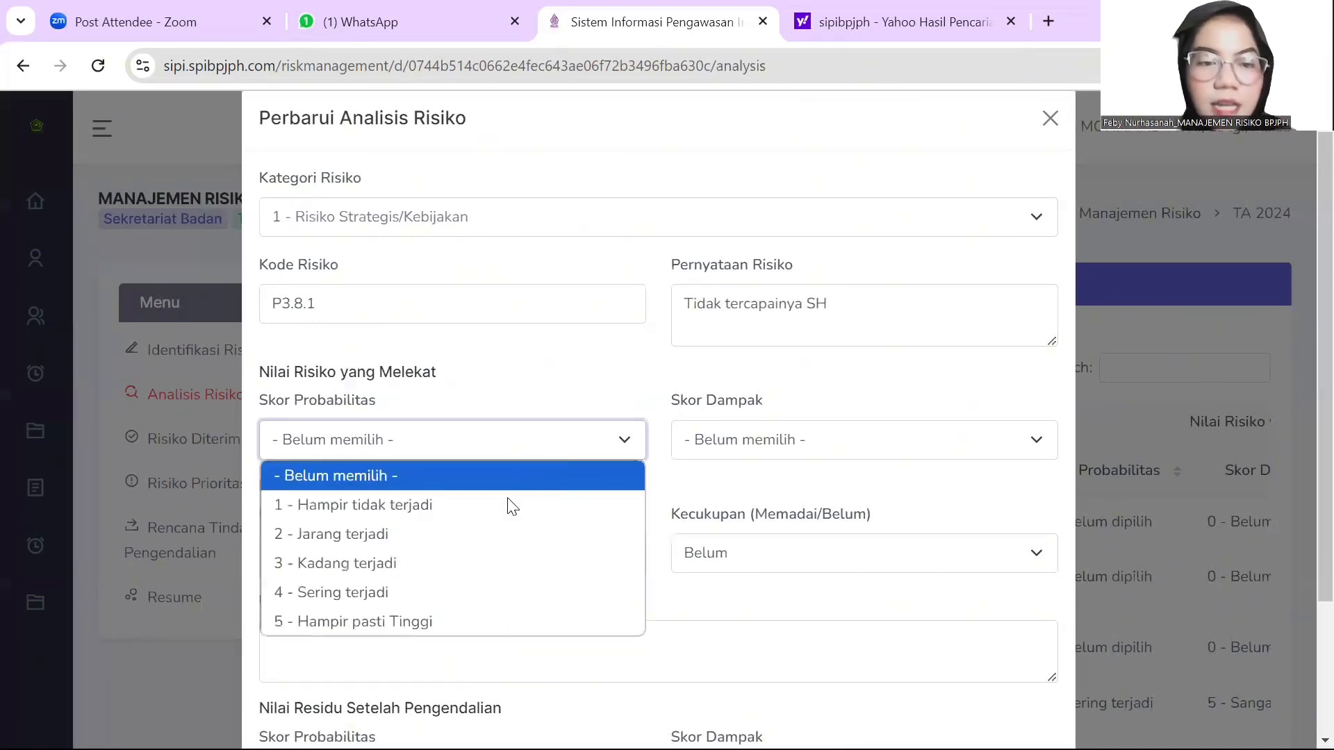
left_click(501, 563)
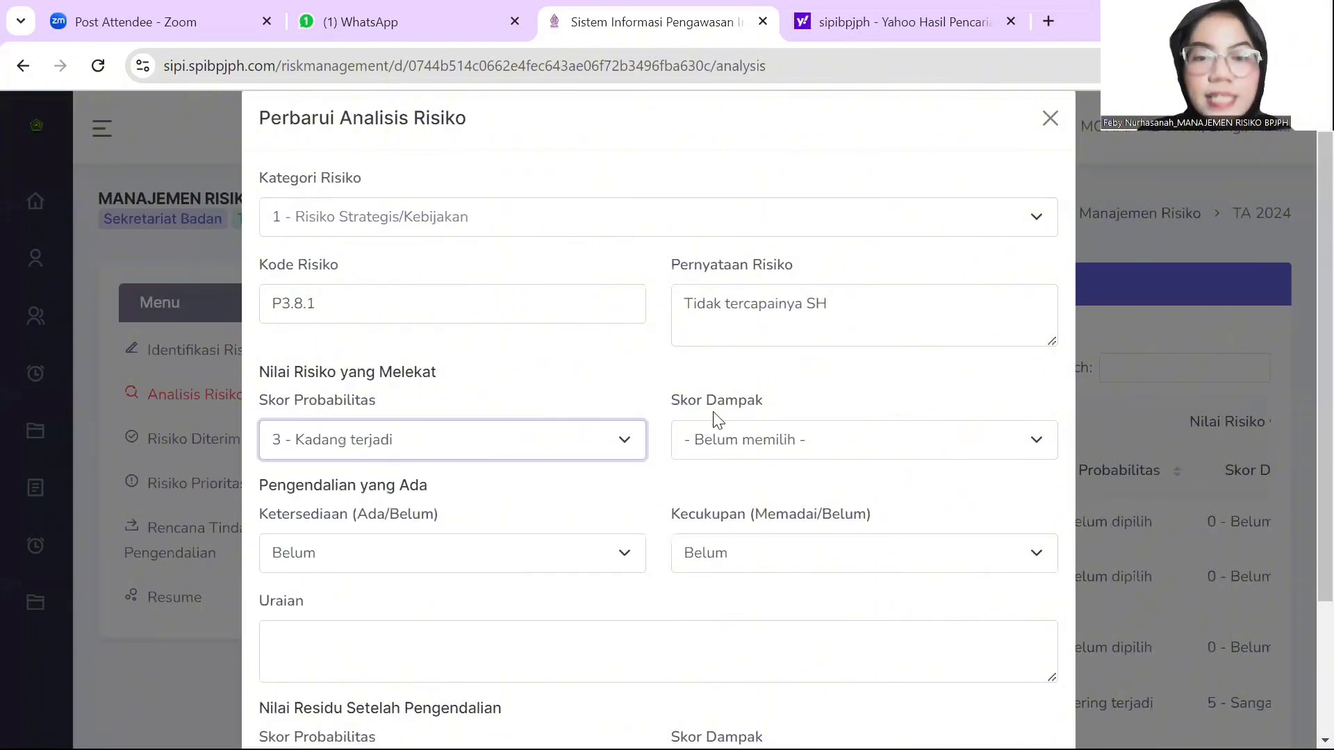
left_click(742, 442)
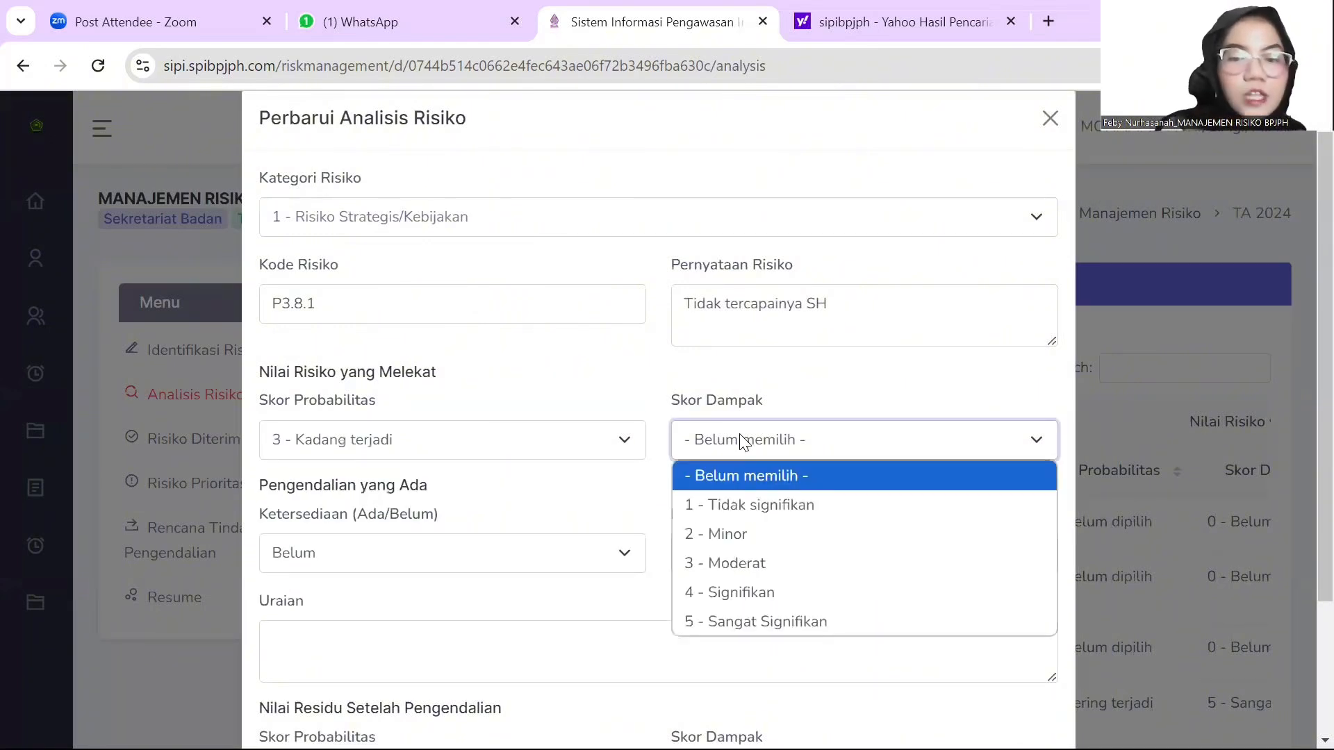
left_click(771, 596)
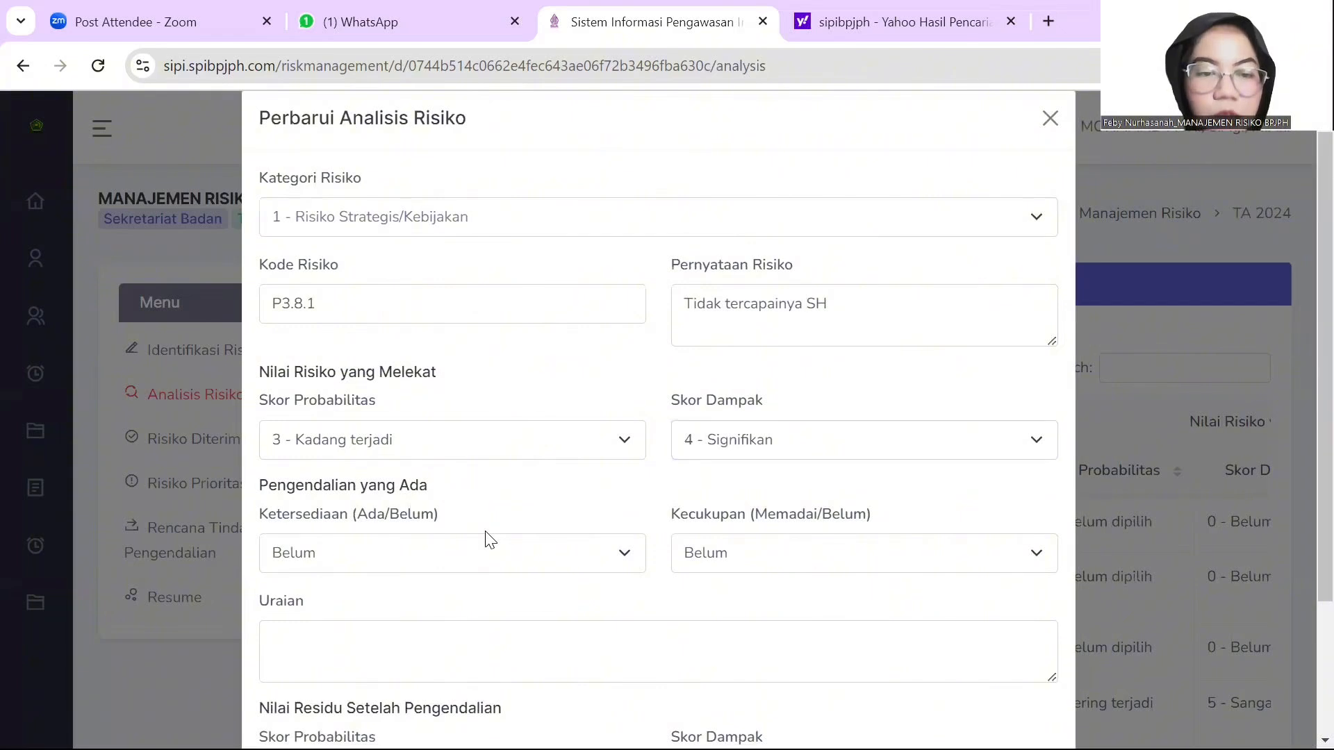
- Set the existing control's availability (Ketersediaan) to Ada and its adequacy (Kecukupan) to Memadai
left_click(494, 559)
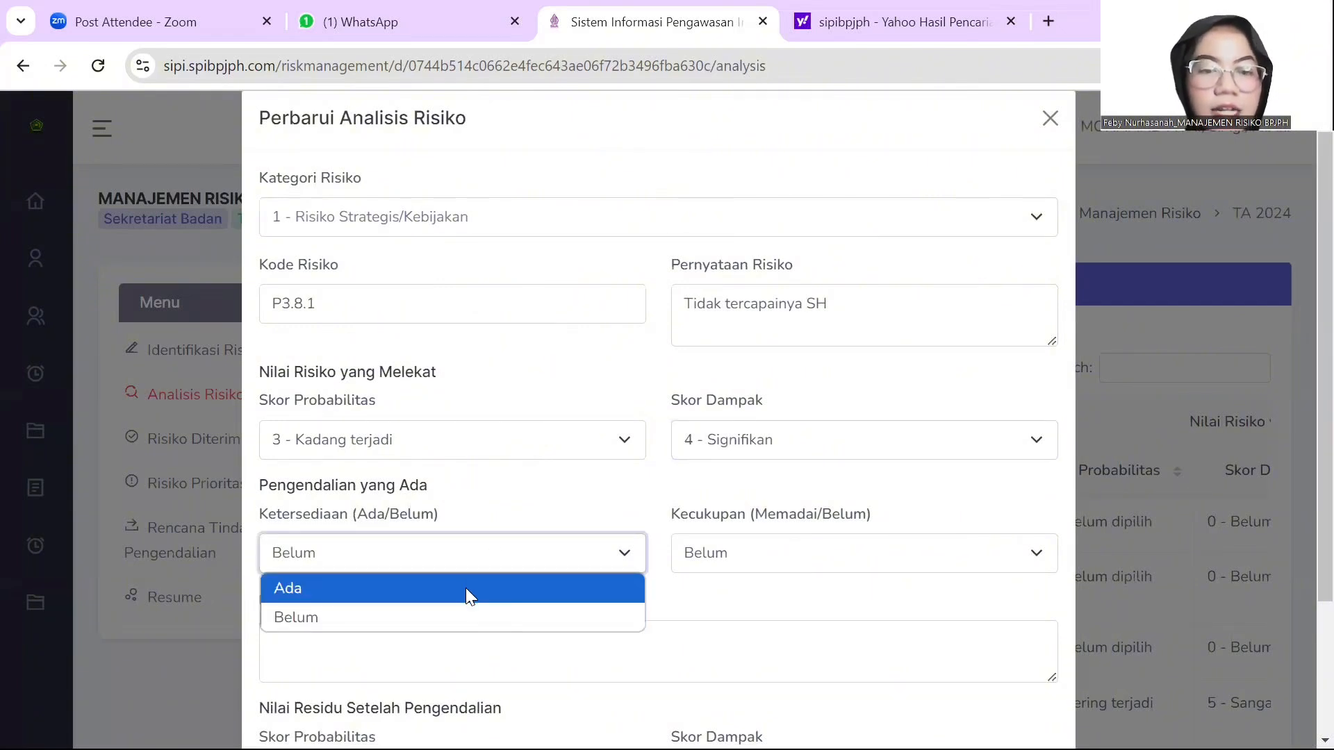
left_click(466, 588)
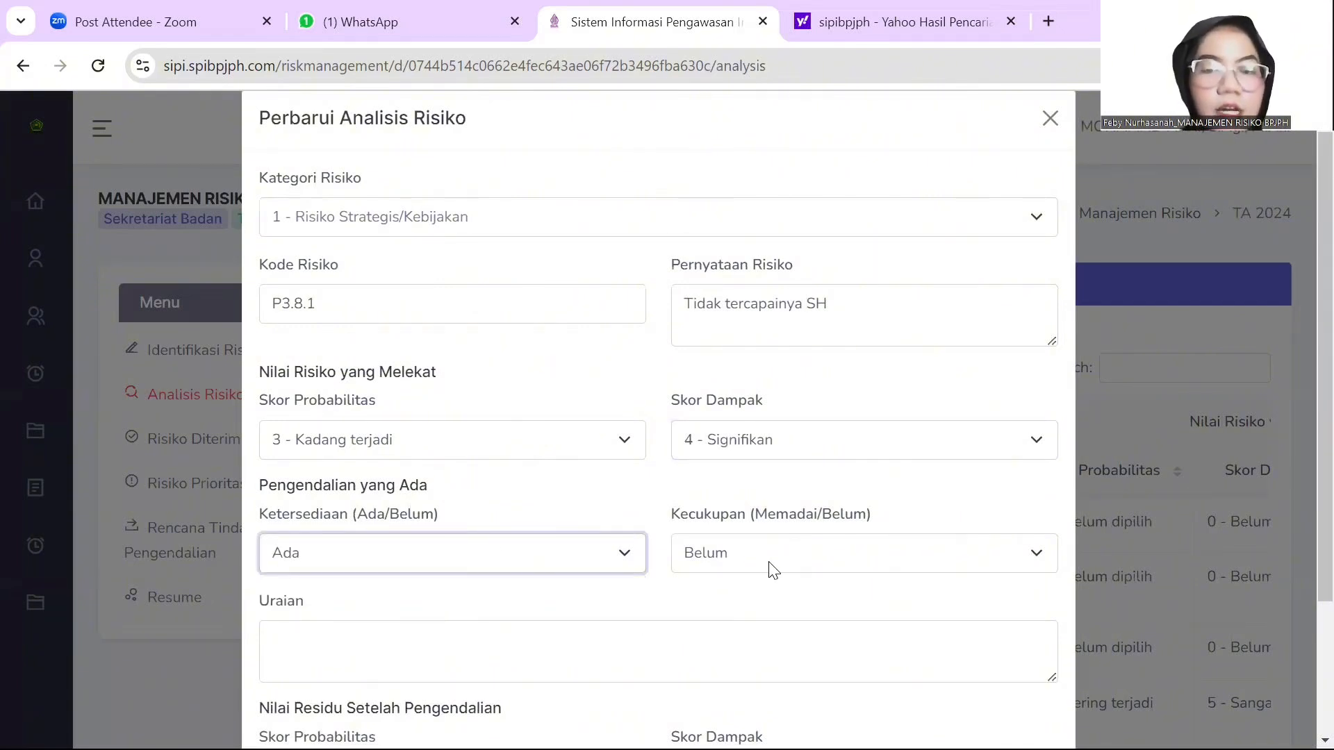
left_click(770, 568)
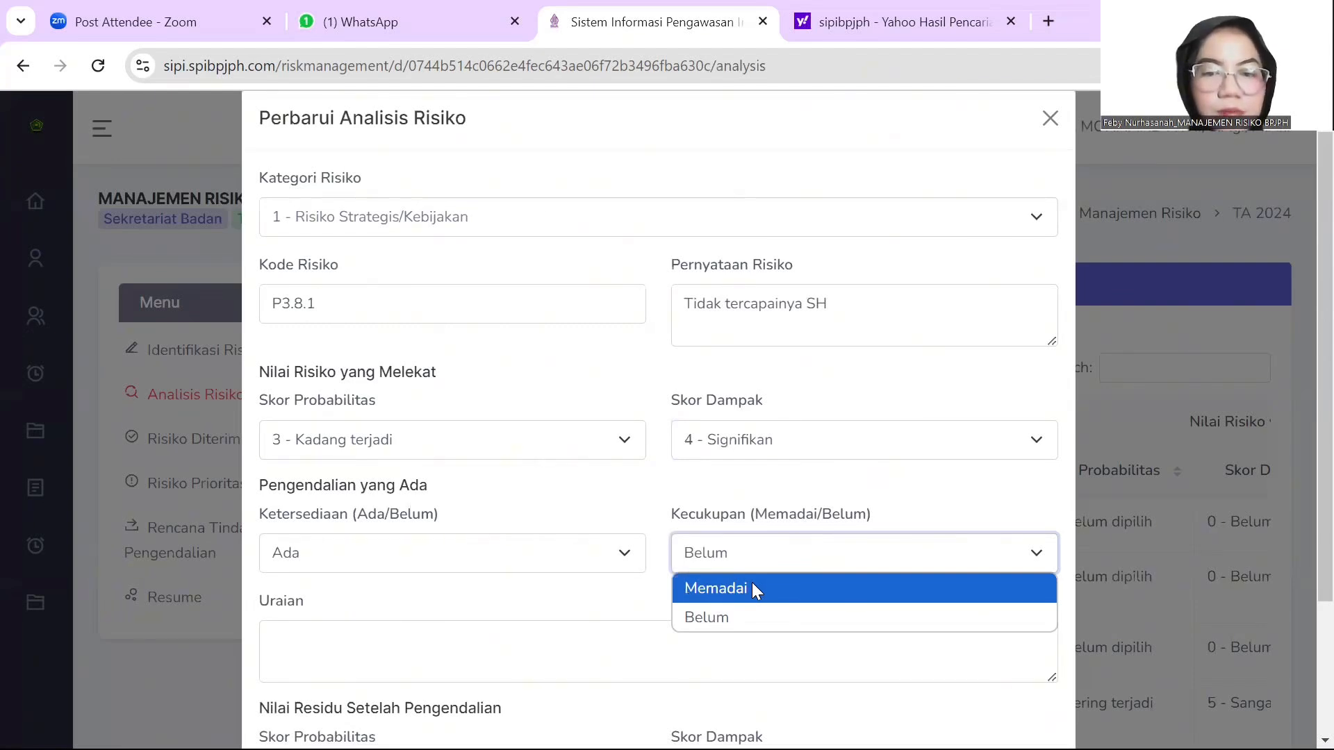
left_click(754, 591)
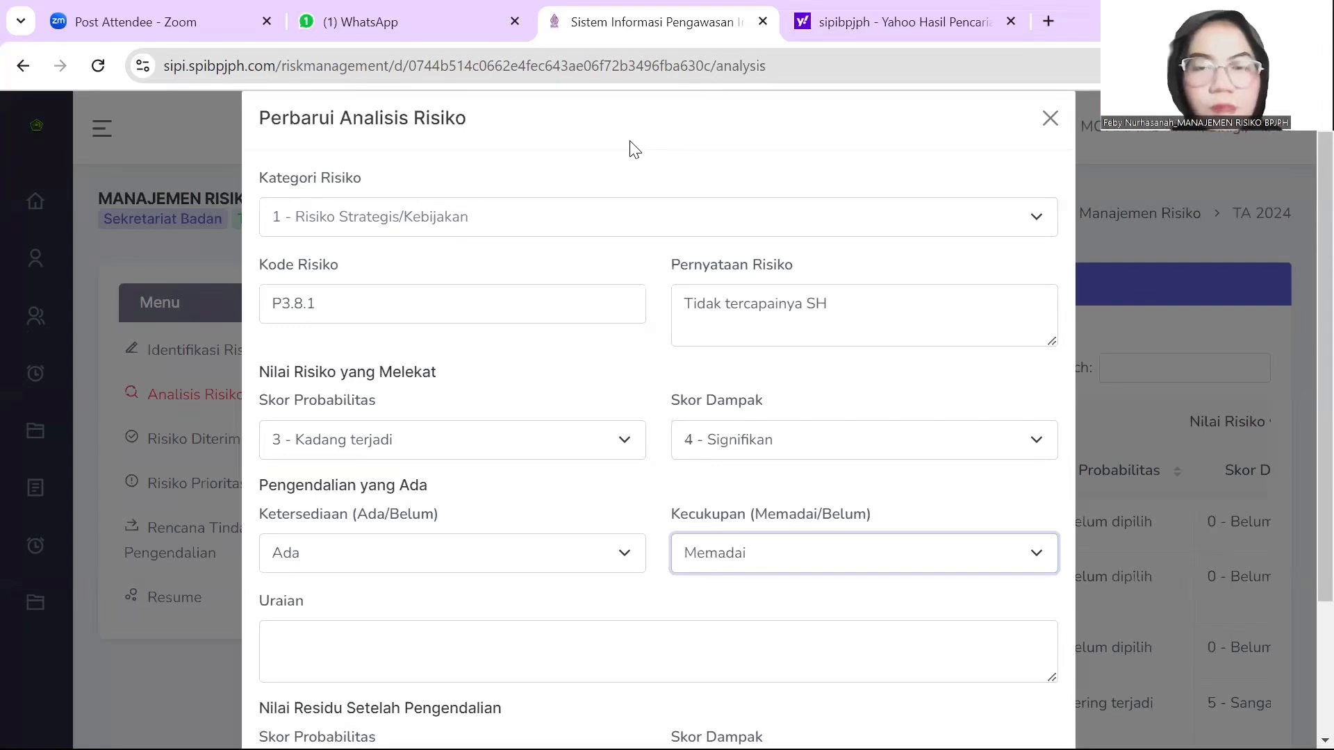
- Describe the existing control (Uraian) as "Mempertemukan PU dengan P3H"
left_click(467, 670)
scroll(1301, 355, "down", 2)
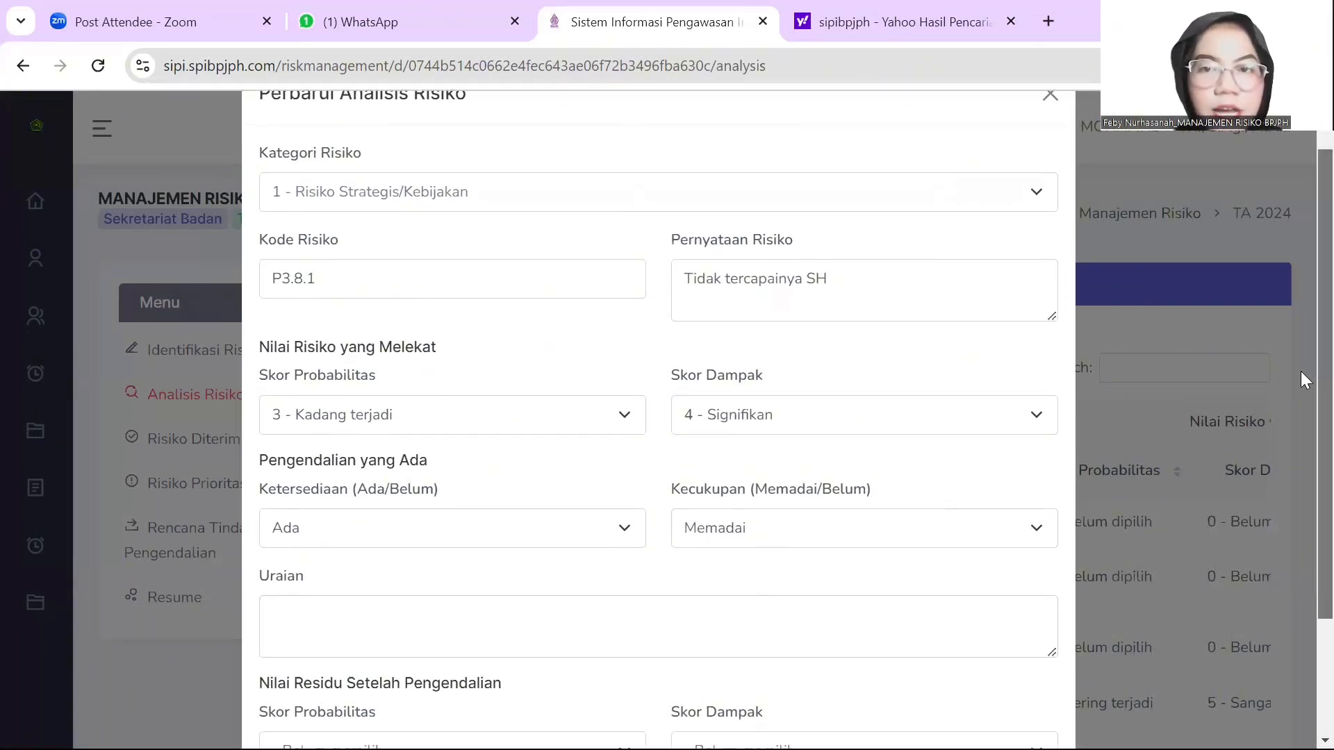
type("mEM")
key("BackSpace")
key("BackSpace")
type("Mem")
type("rte")
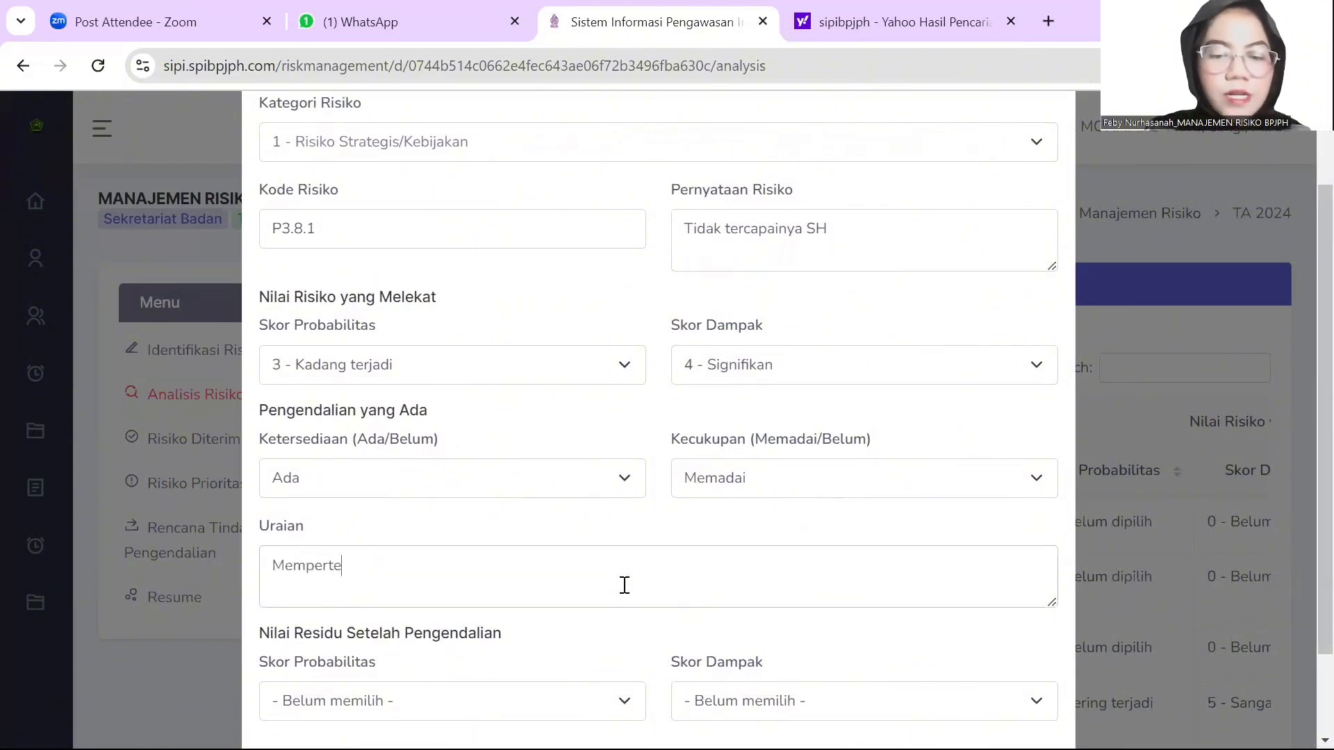
type("mukan PU dengan P3H")
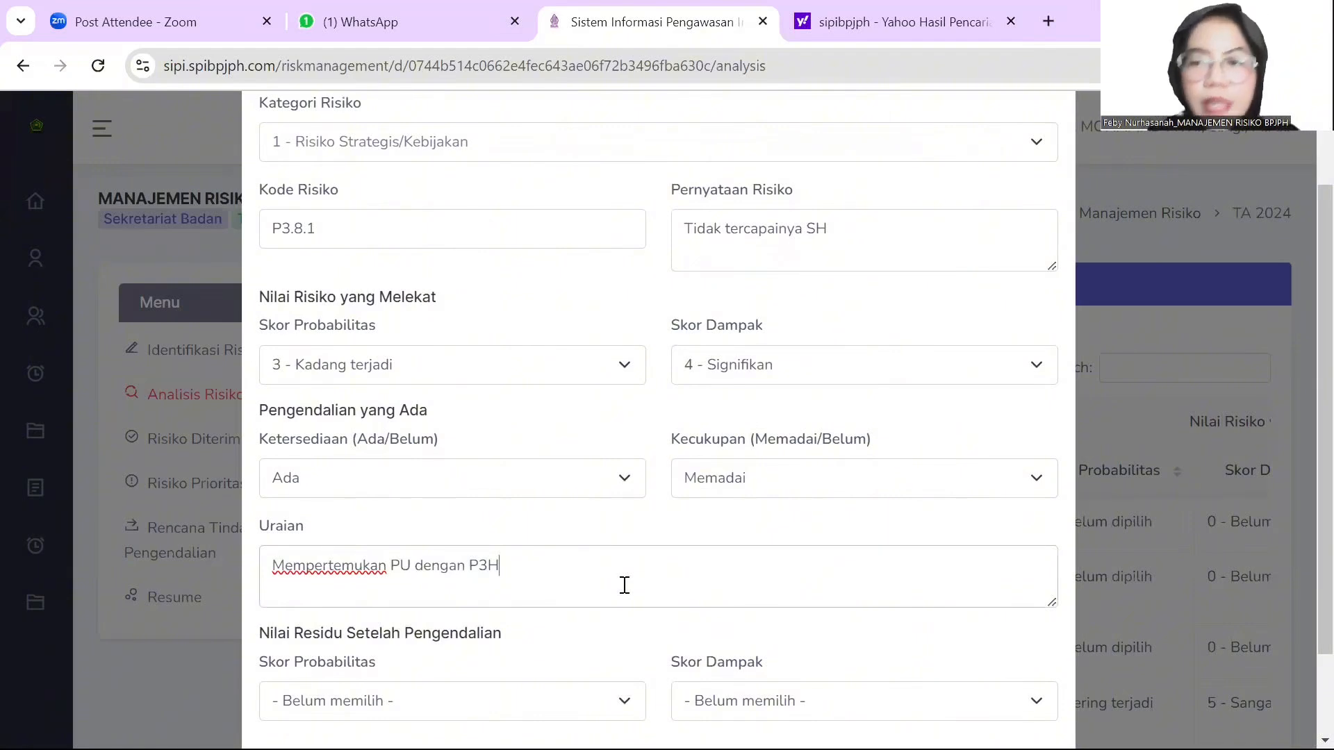
- Set the residual scores after control (Nilai Residu Setelah Pengendalian) to probability "2 - Jarang terjadi" and impact "4 - Signifikan"
scroll(1300, 502, "down", 2)
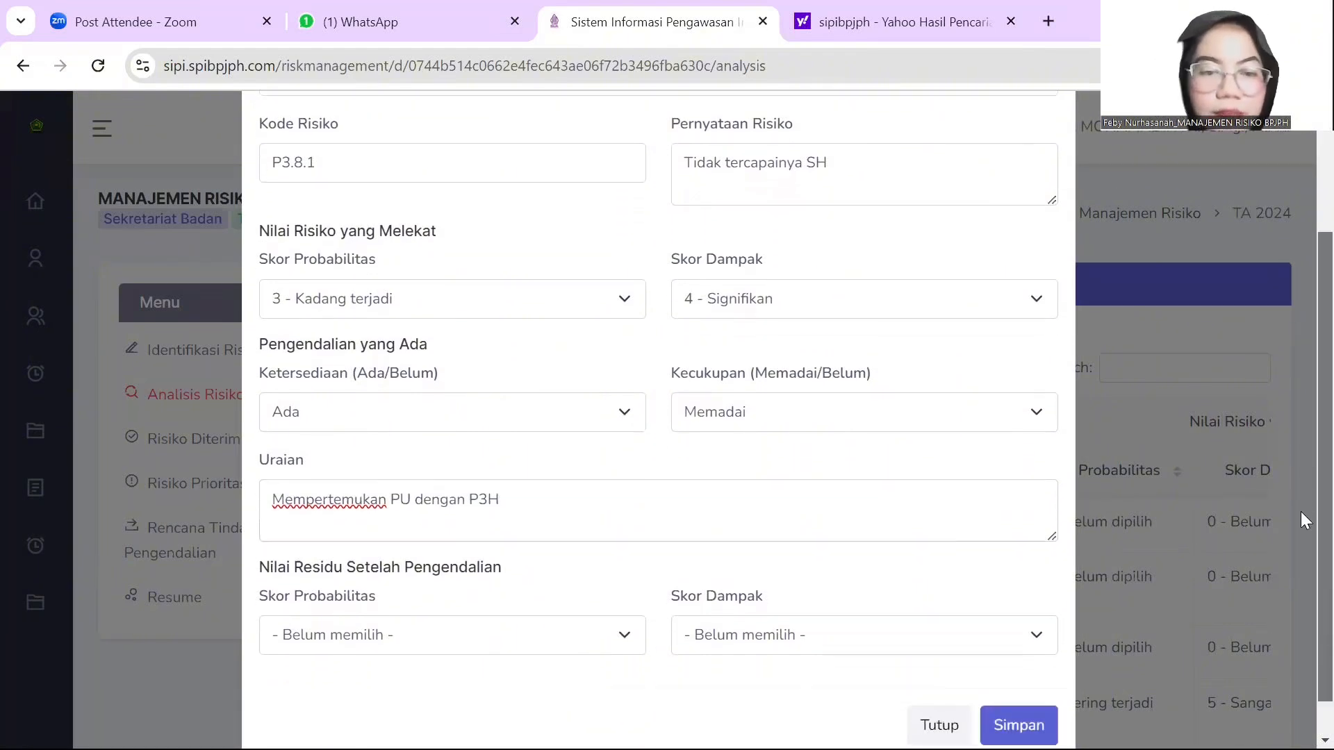
scroll(1301, 510, "down", 1)
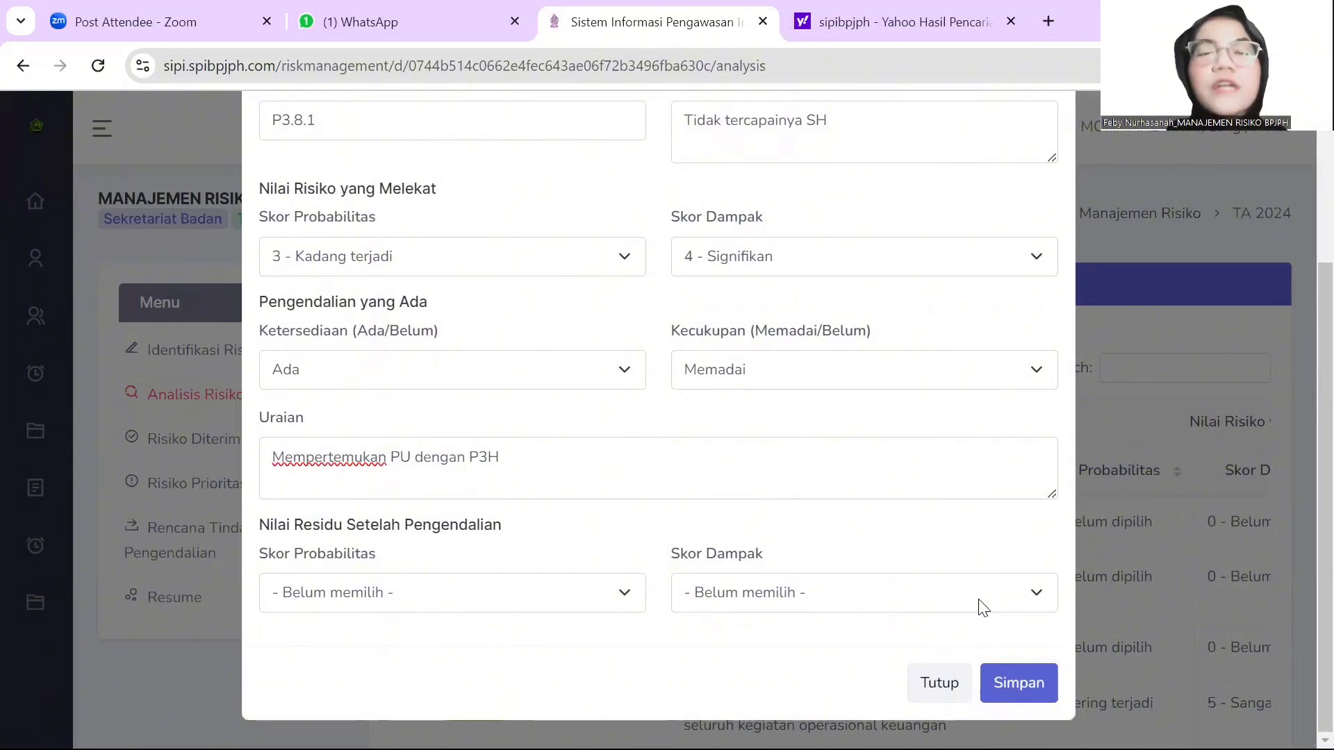
left_click(552, 599)
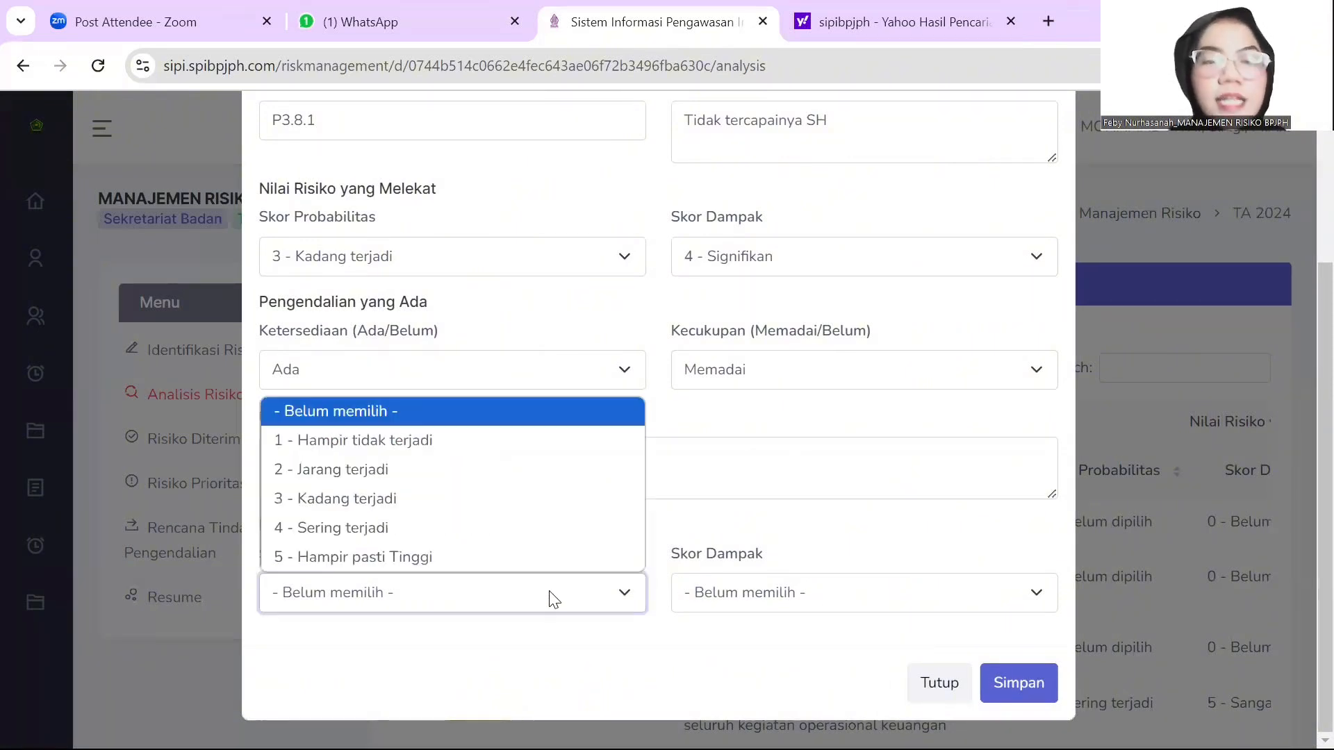
left_click(431, 469)
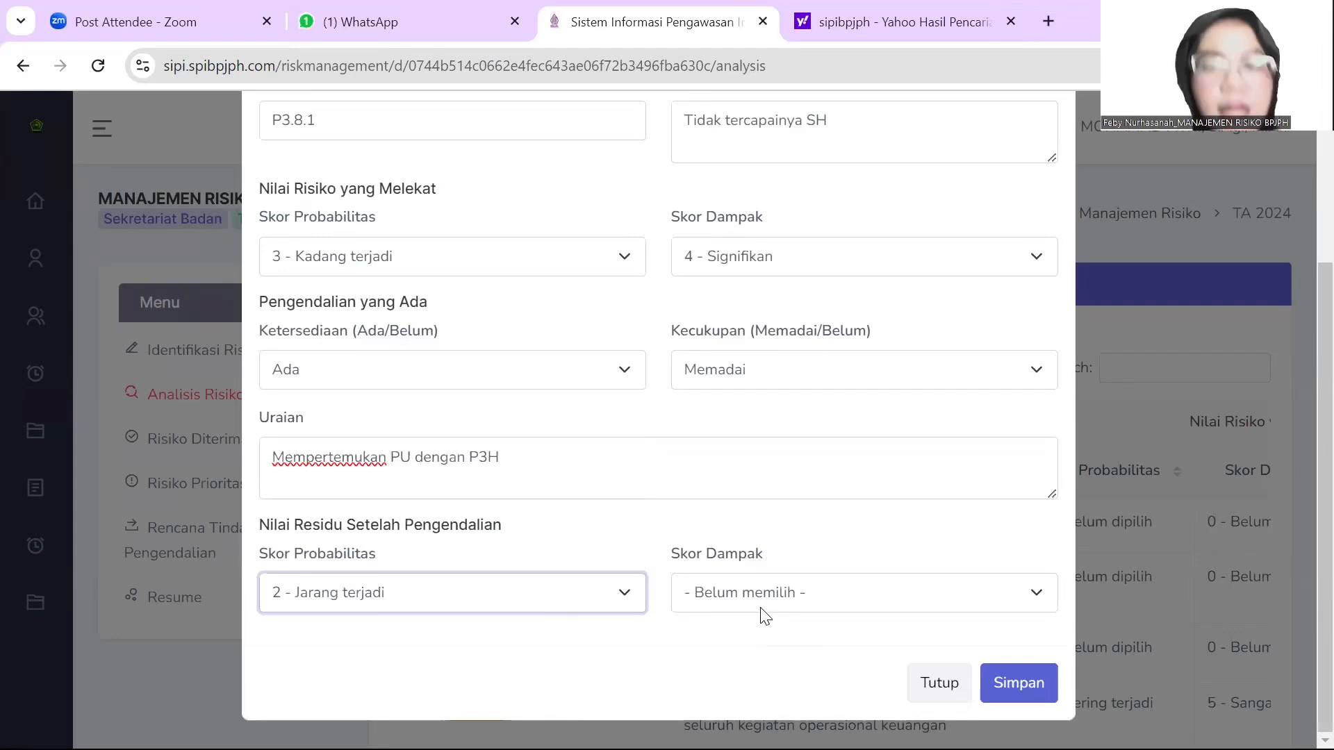
left_click(750, 604)
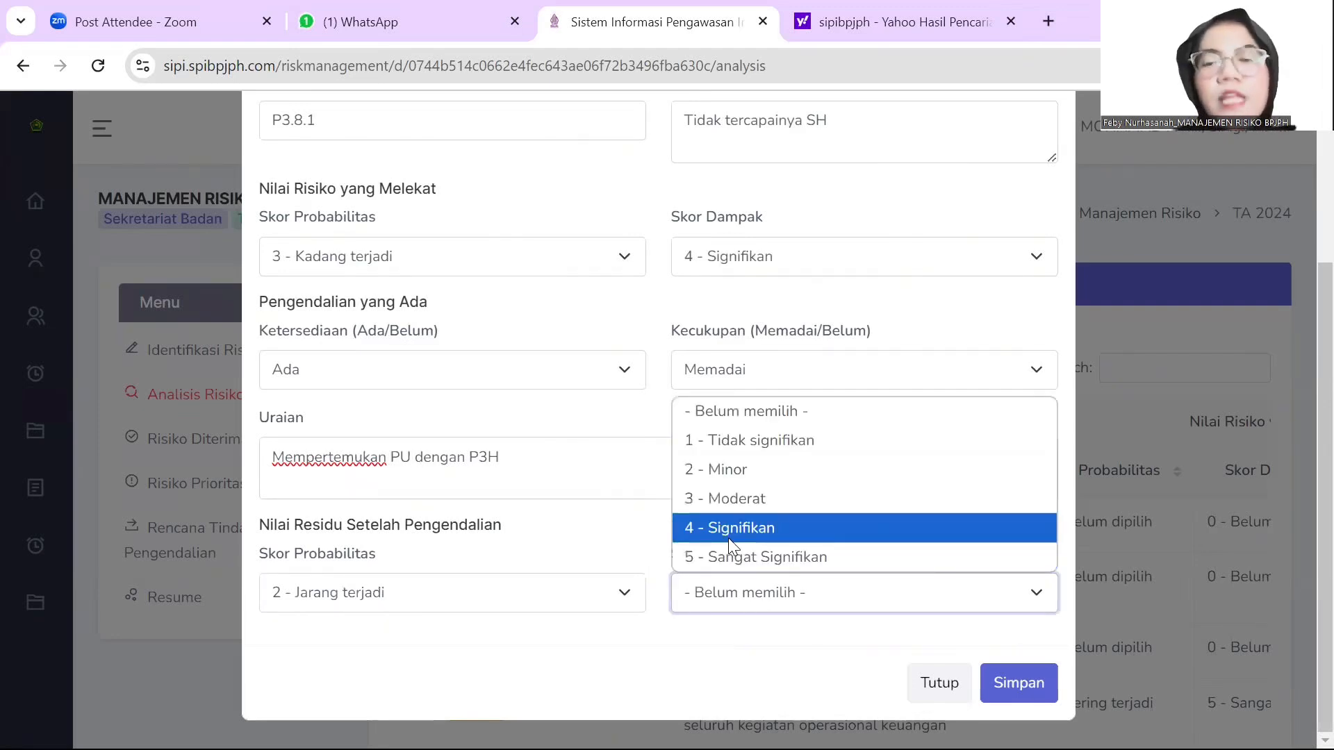
left_click(728, 529)
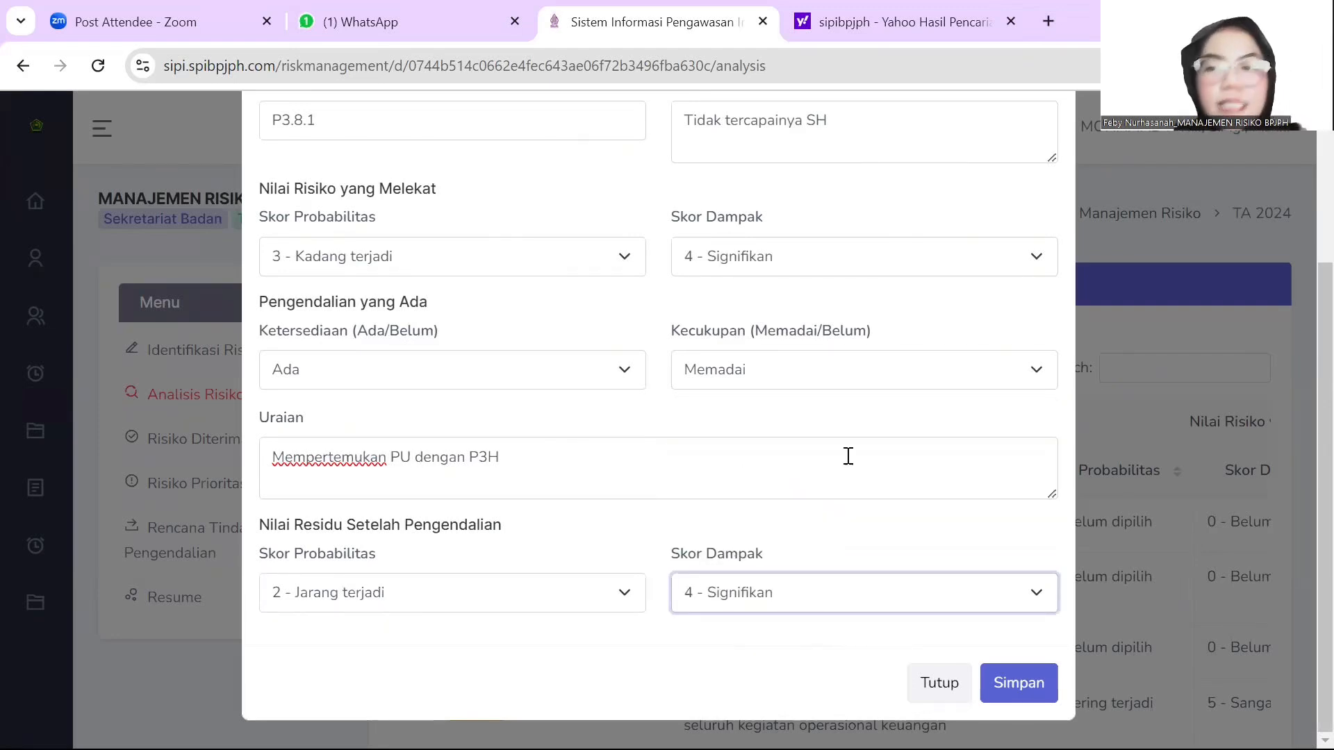
- Review the completed risk analysis for P3.8.1 and save it
scroll(1301, 333, "up", 1)
scroll(1300, 288, "up", 1)
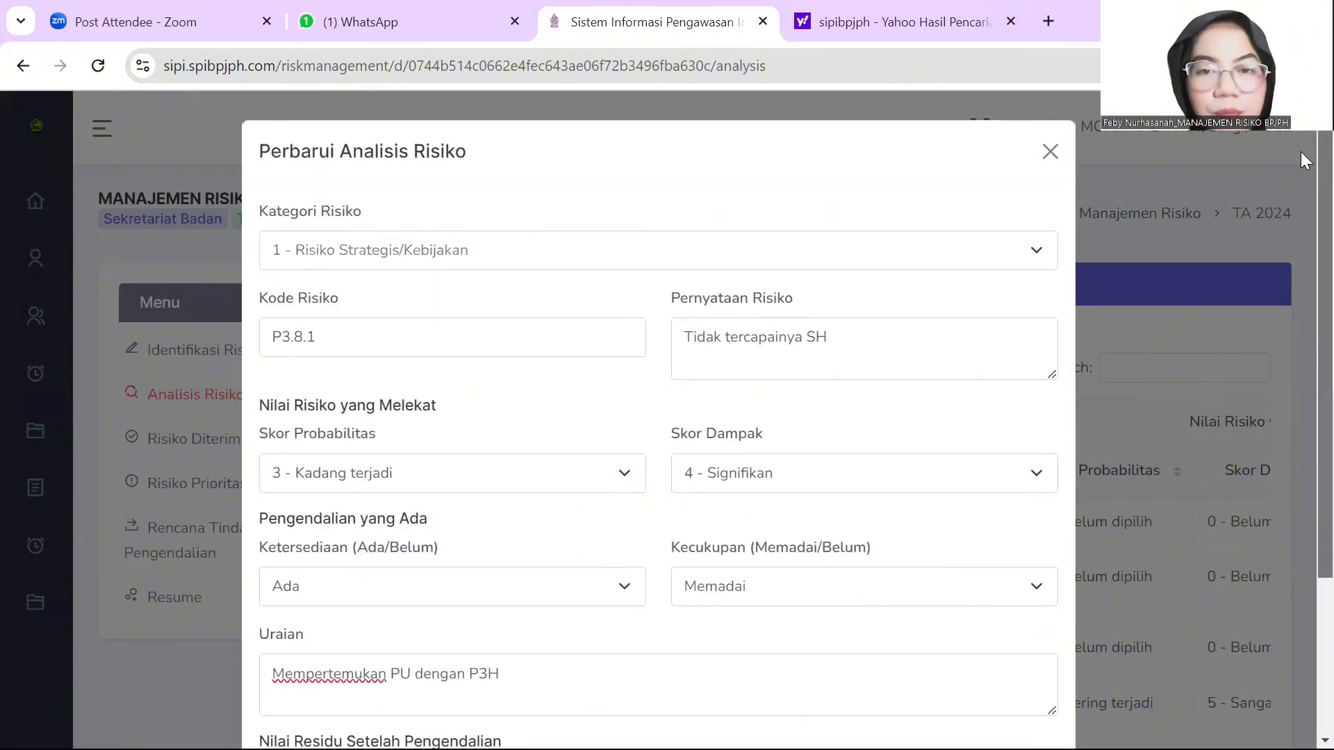
scroll(1300, 375, "down", 3)
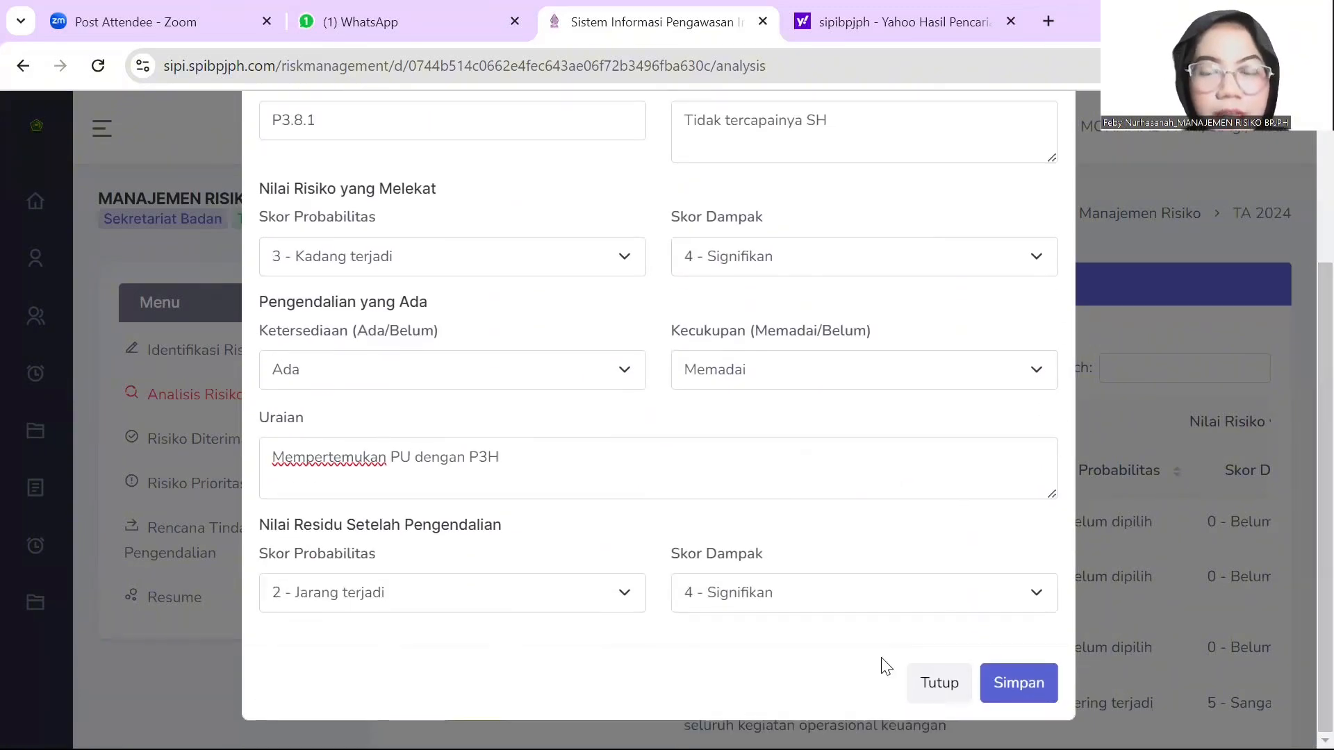
left_click(1014, 698)
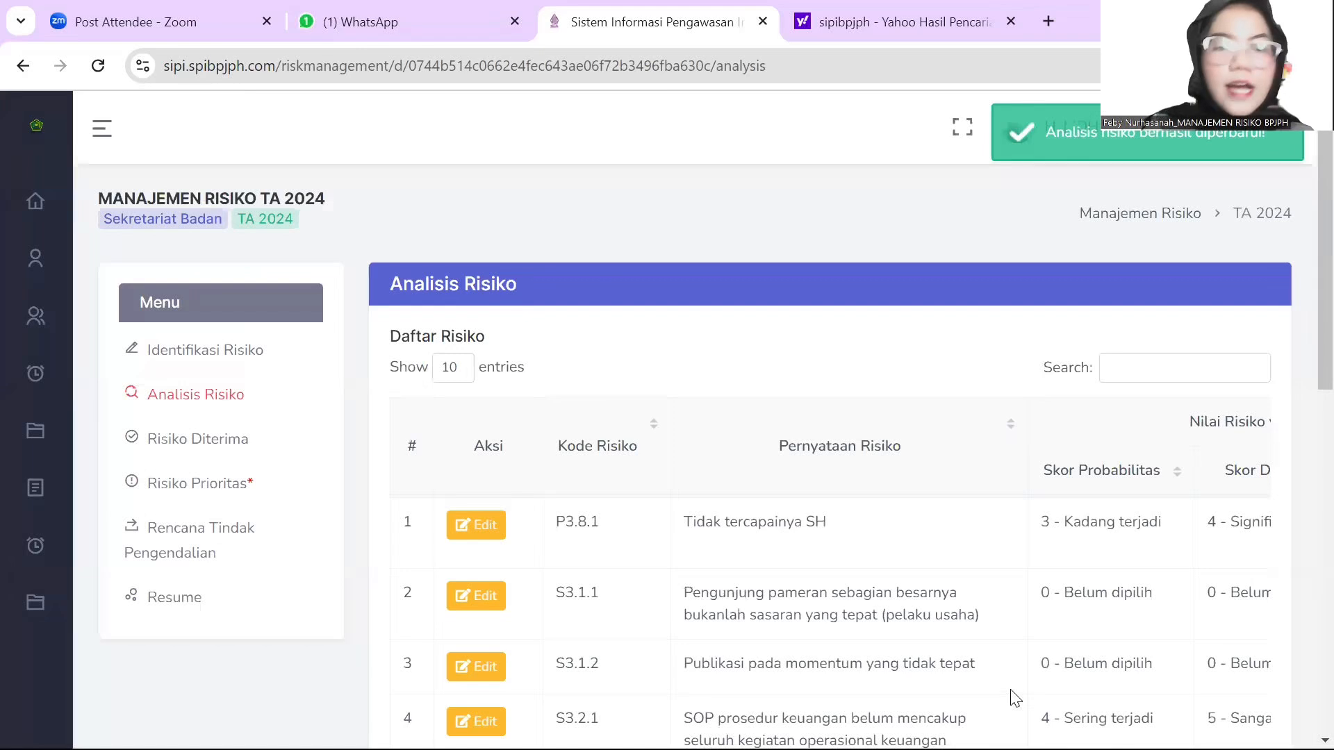
- Check the Risiko Diterima and Risiko Prioritas lists for the classification of risk P3.8.1
left_click(172, 452)
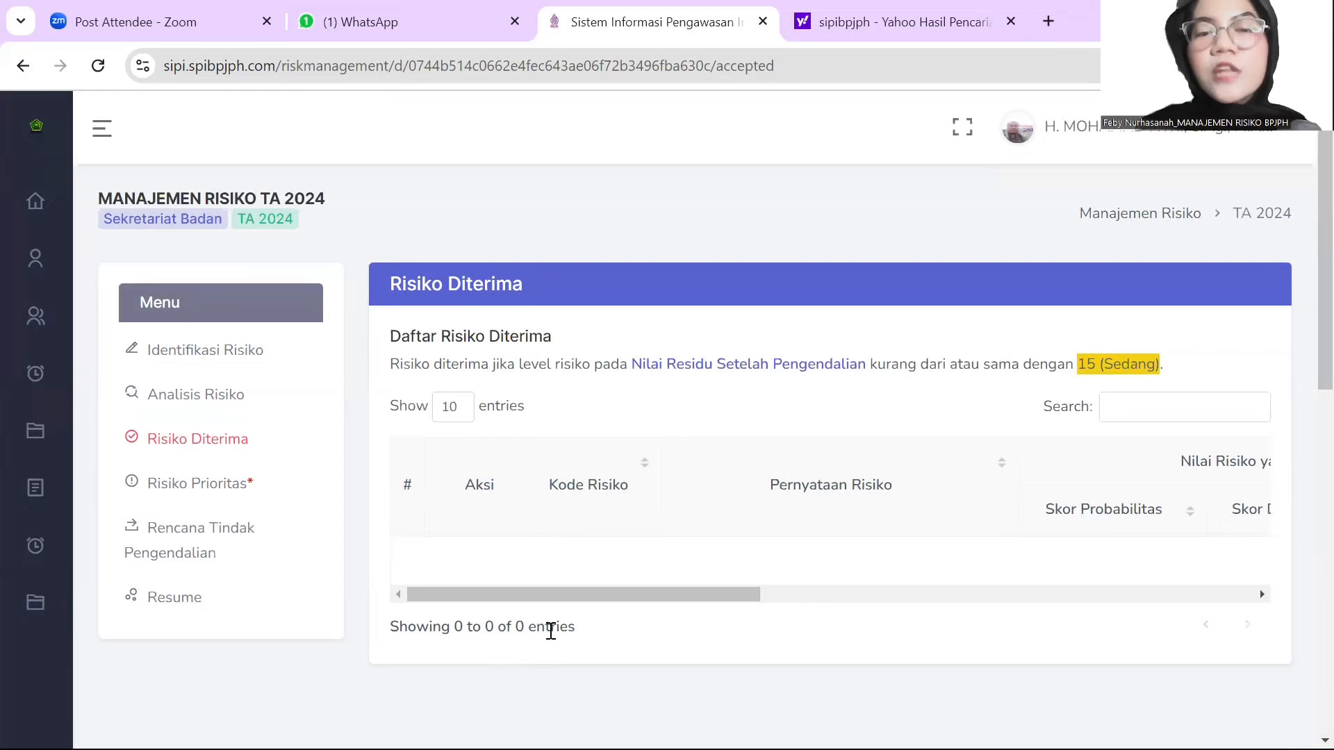
left_click(185, 490)
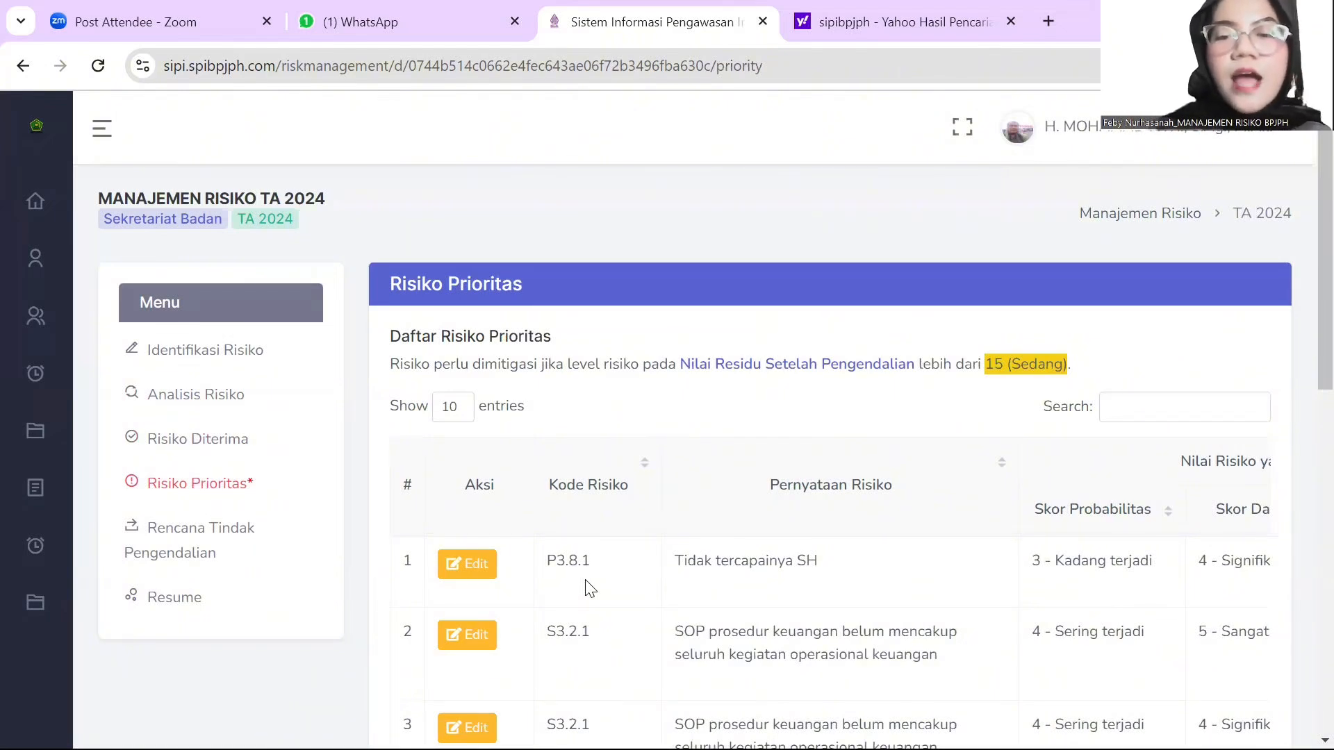
- Open risk P3.8.1 from the Risiko Prioritas list, review its inherent scores, existing control and residual scores, and save the record
left_click(484, 564)
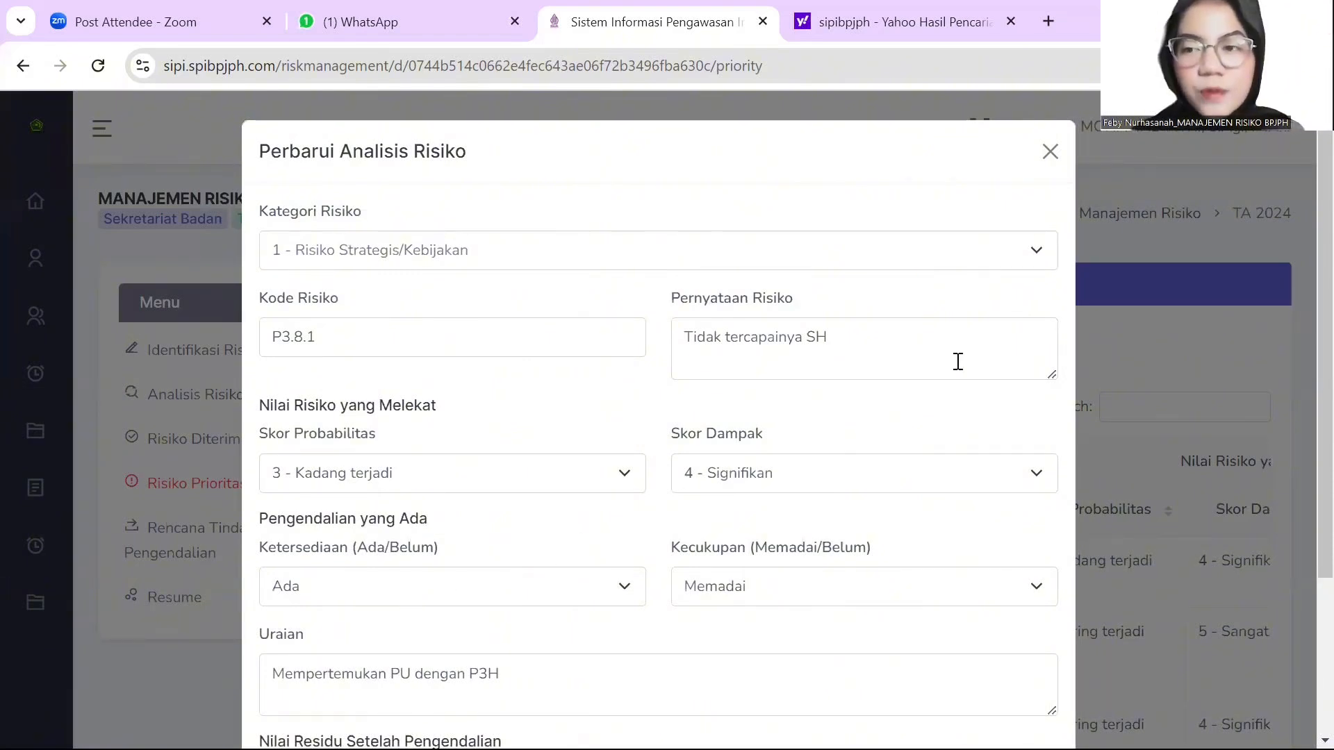
scroll(1301, 202, "down", 2)
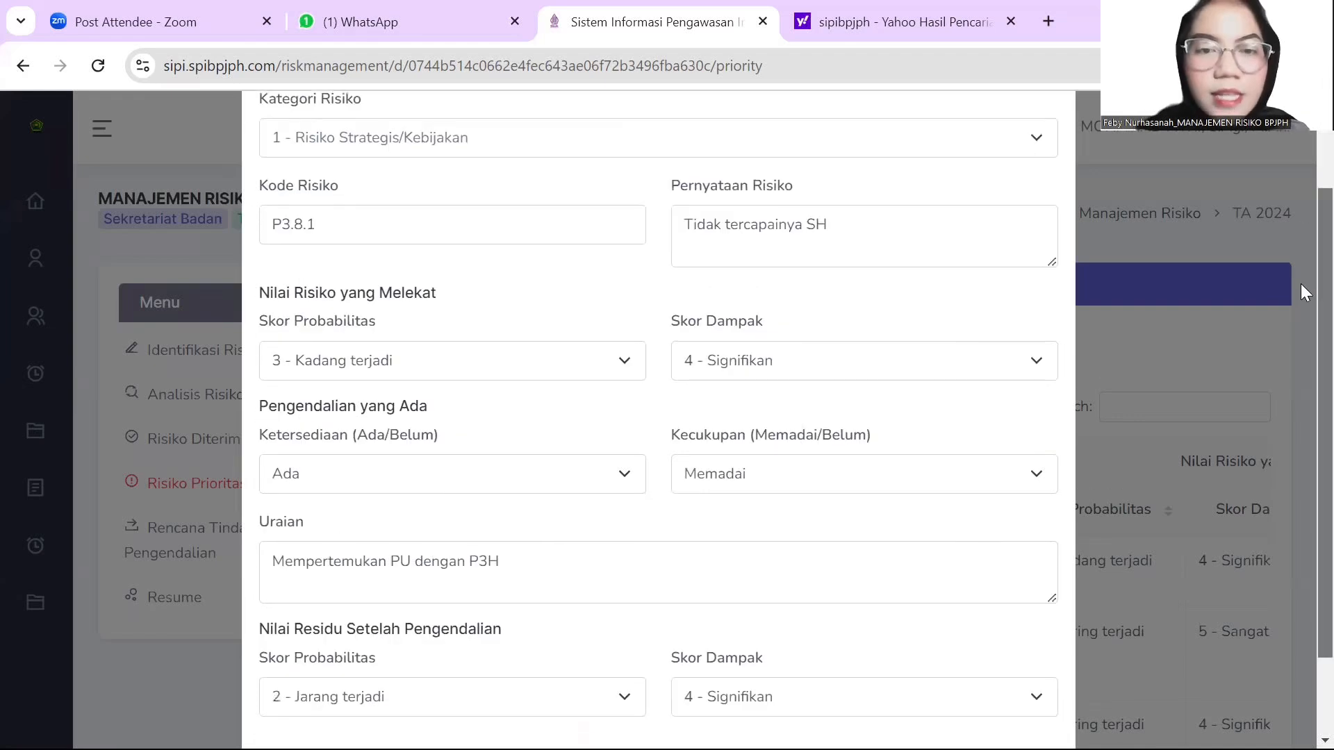
scroll(1300, 301, "down", 2)
scroll(1300, 391, "up", 1)
scroll(1301, 297, "down", 1)
scroll(1301, 362, "down", 1)
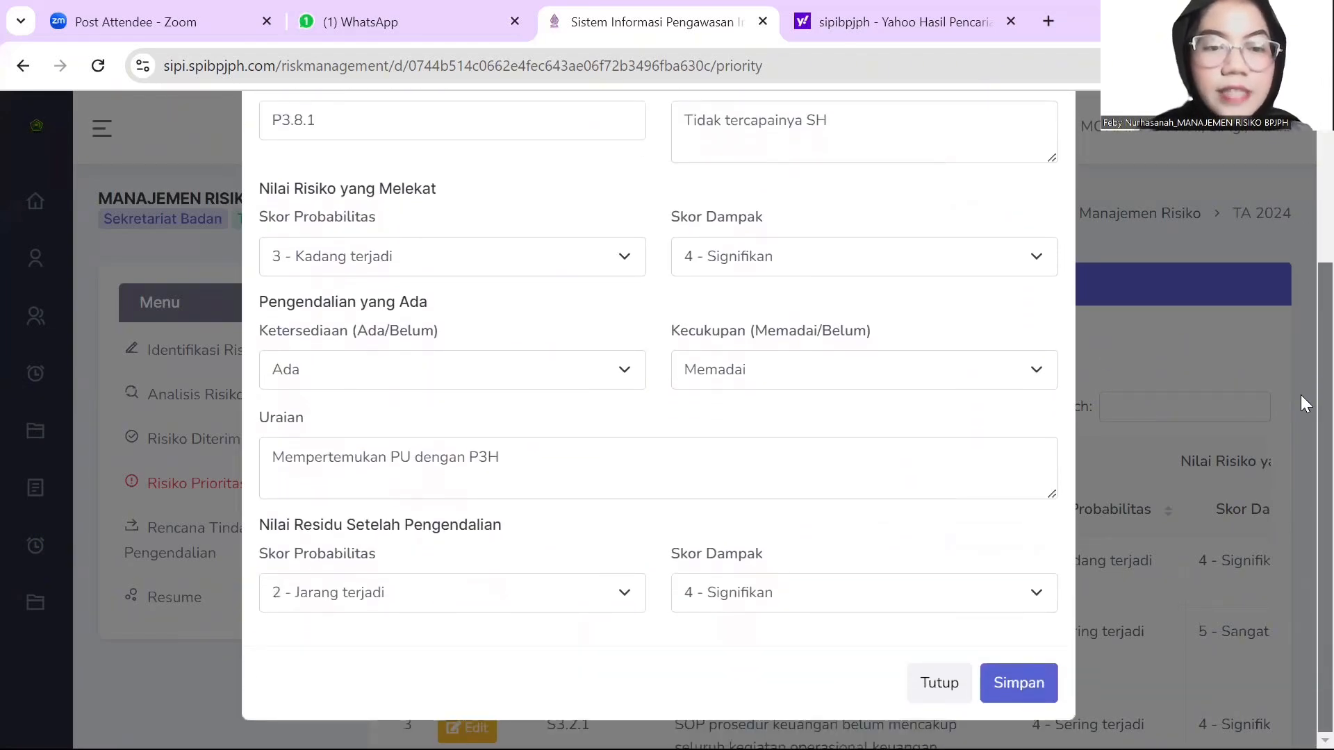
scroll(1301, 318, "up", 3)
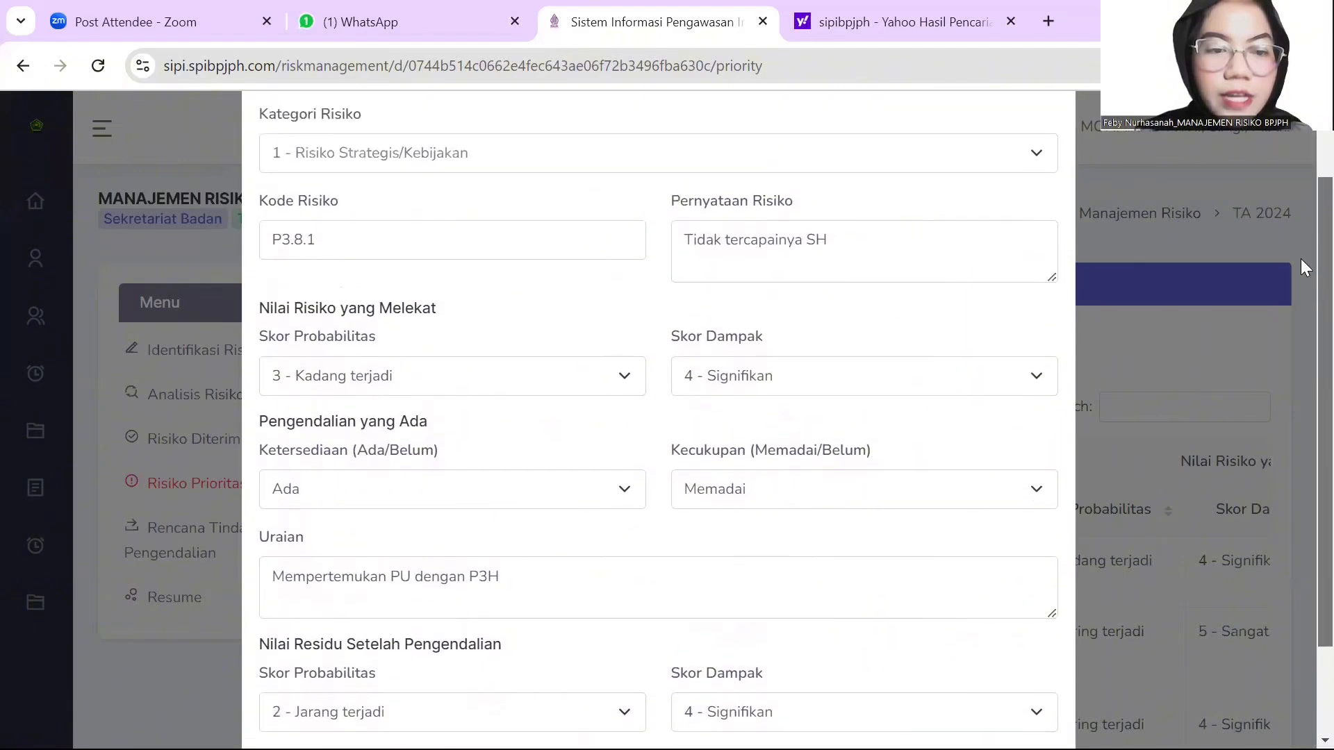
scroll(1301, 347, "down", 3)
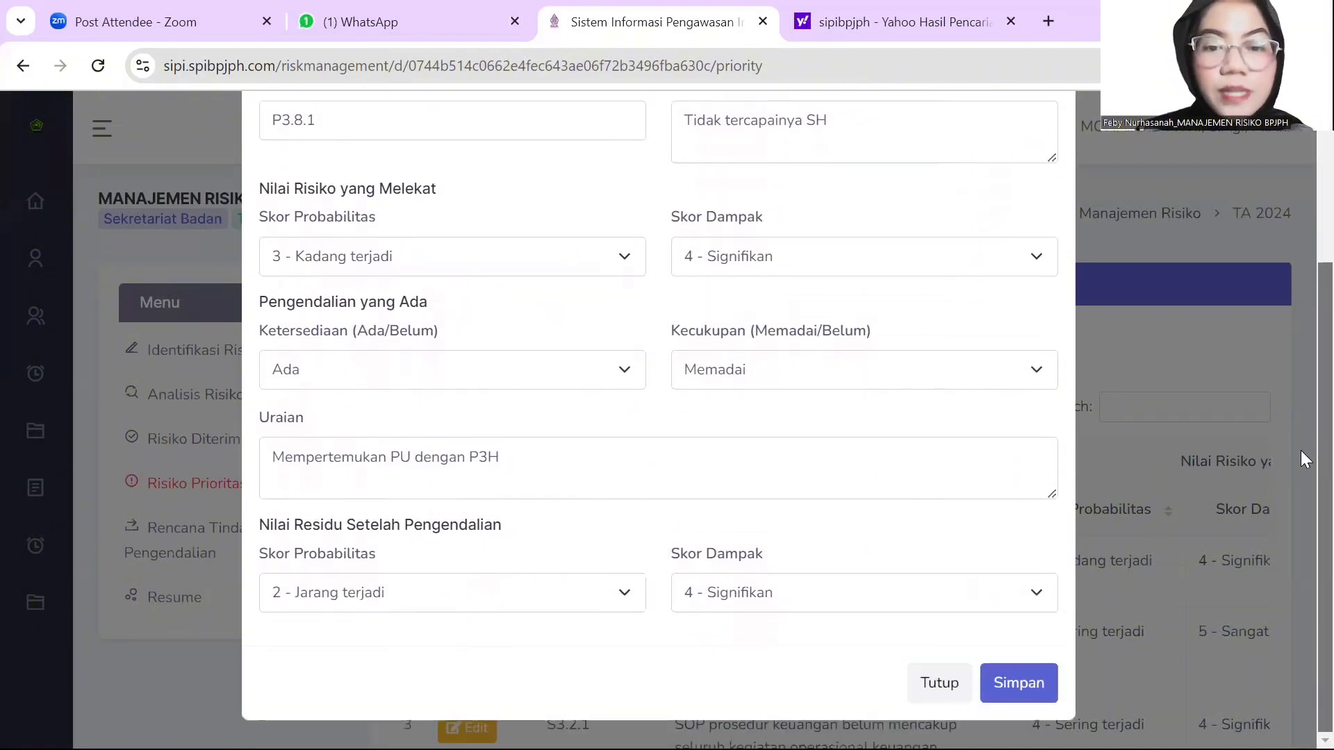
scroll(1301, 347, "up", 4)
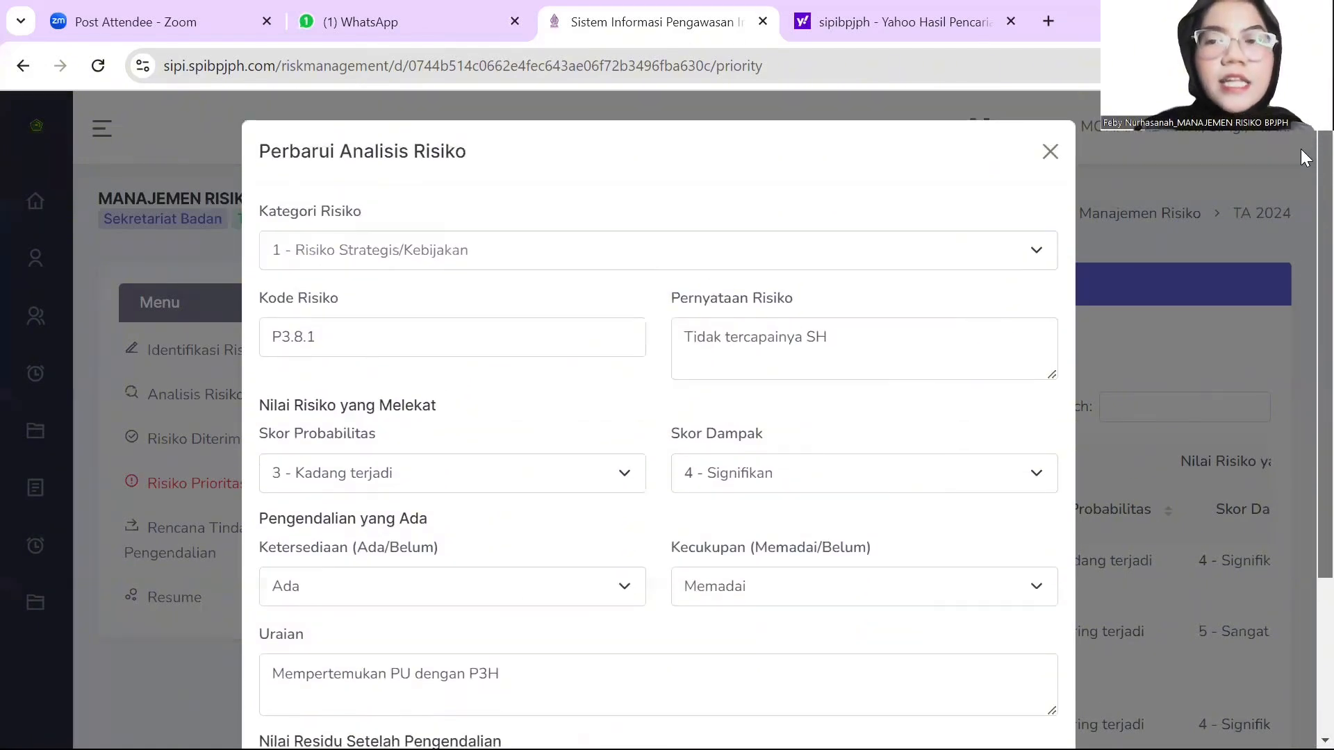
scroll(1300, 195, "down", 1)
scroll(1300, 209, "up", 1)
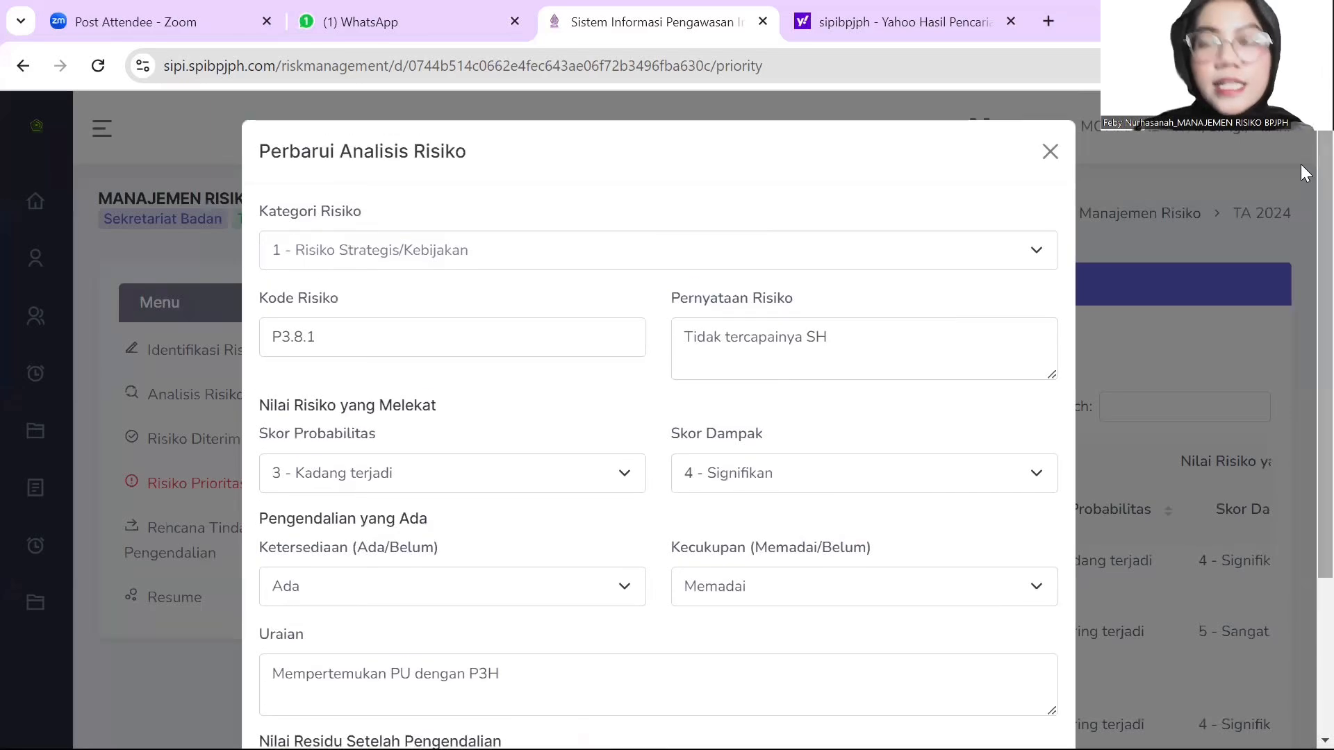
scroll(1300, 343, "down", 3)
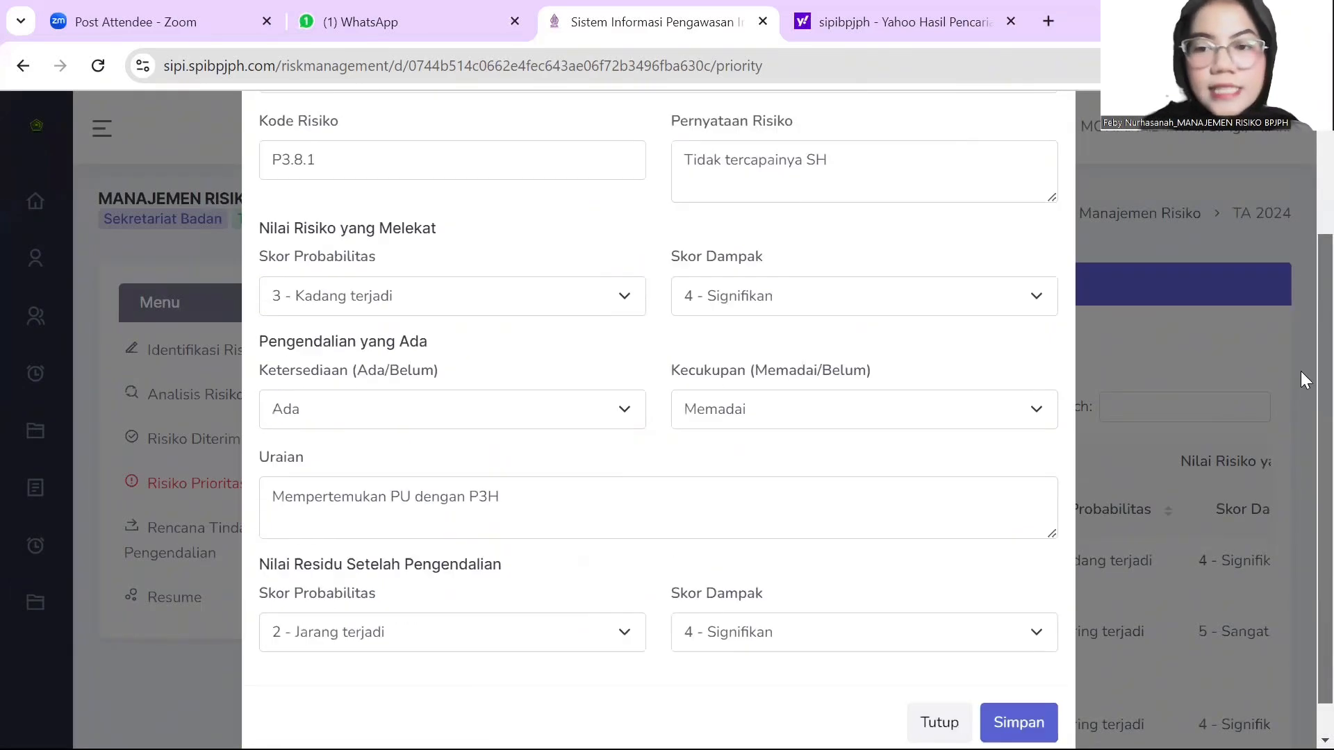
scroll(1301, 473, "up", 3)
scroll(1301, 482, "down", 3)
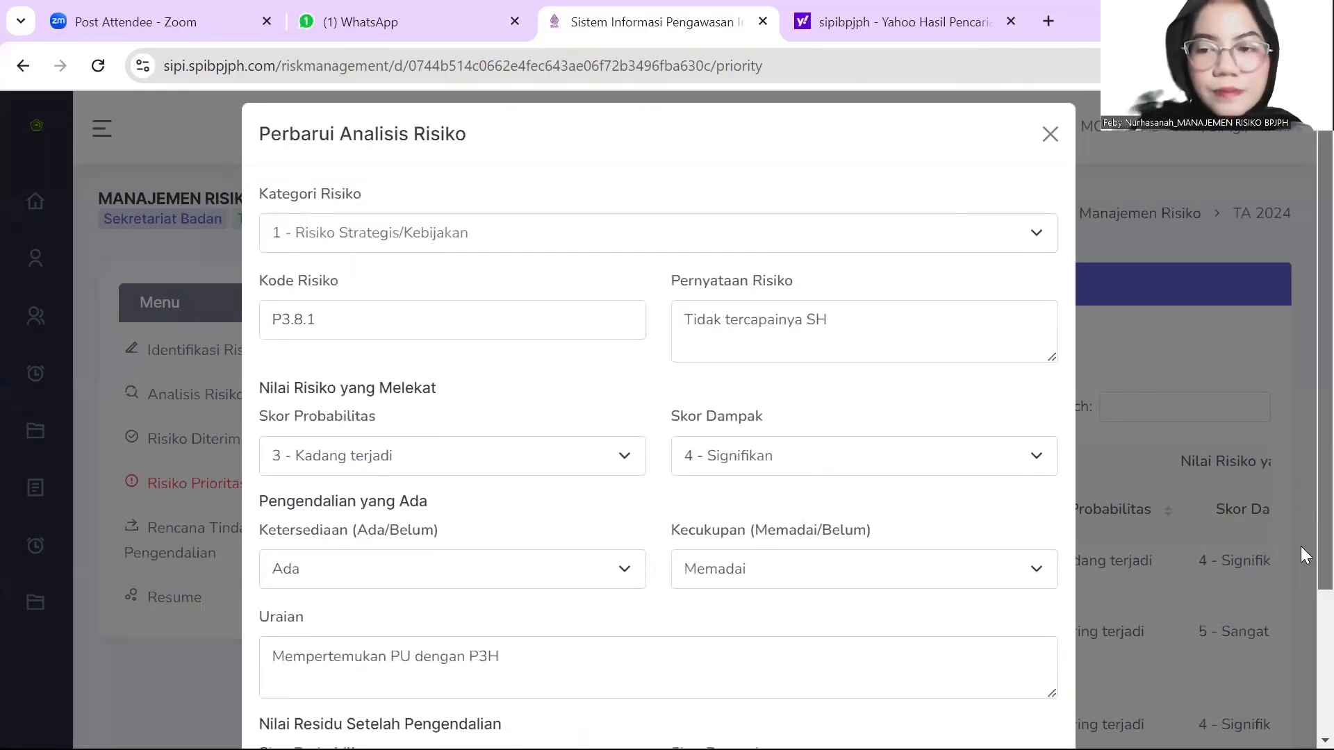
left_click(992, 702)
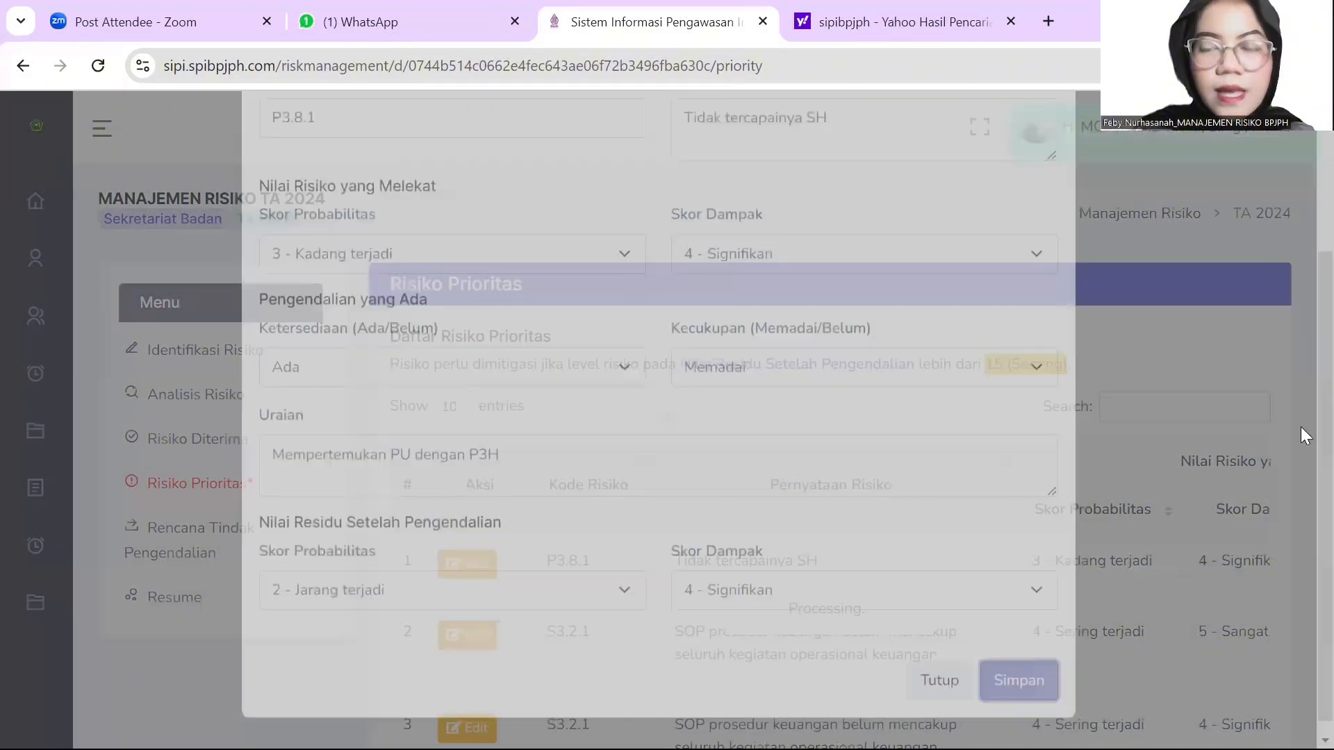
scroll(1302, 292, "down", 1)
scroll(1303, 209, "up", 1)
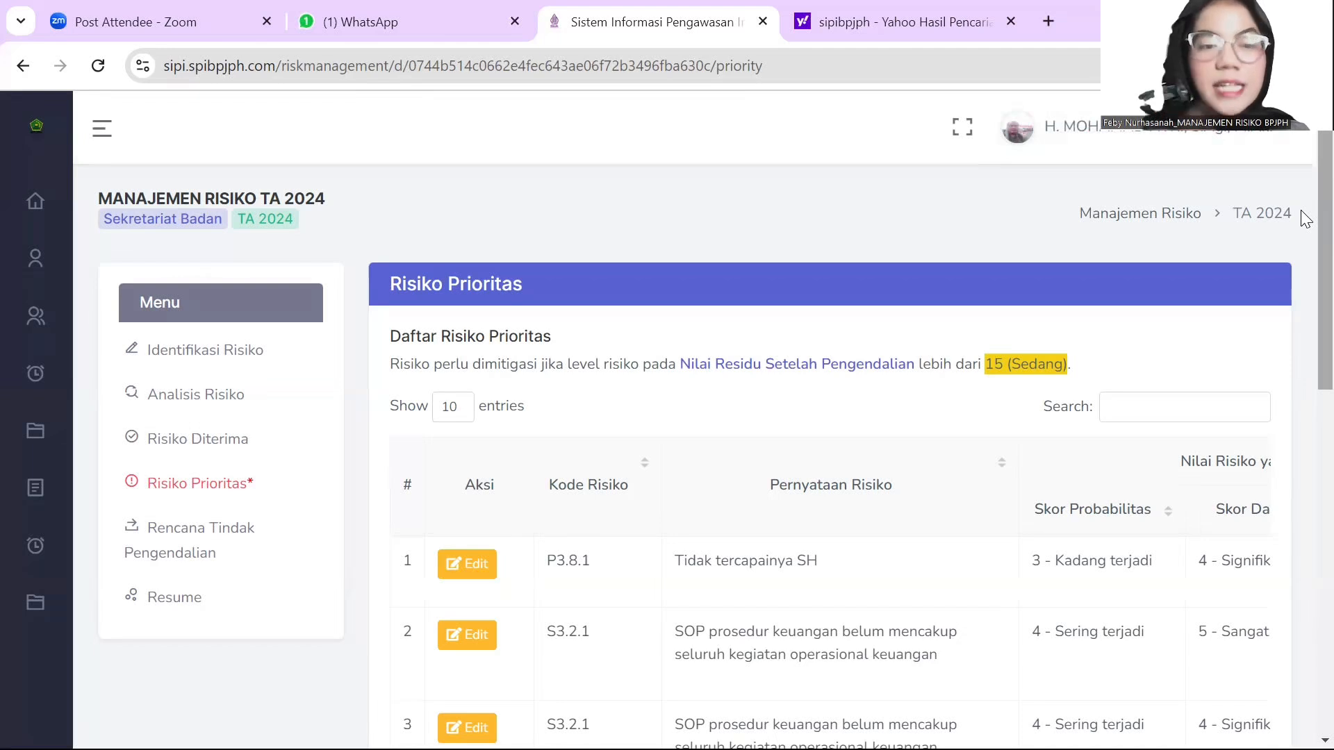
- Open the Rencana Tindak Pengendalian record of risk P3.8.1 for editing and look through its empty fields
left_click(170, 553)
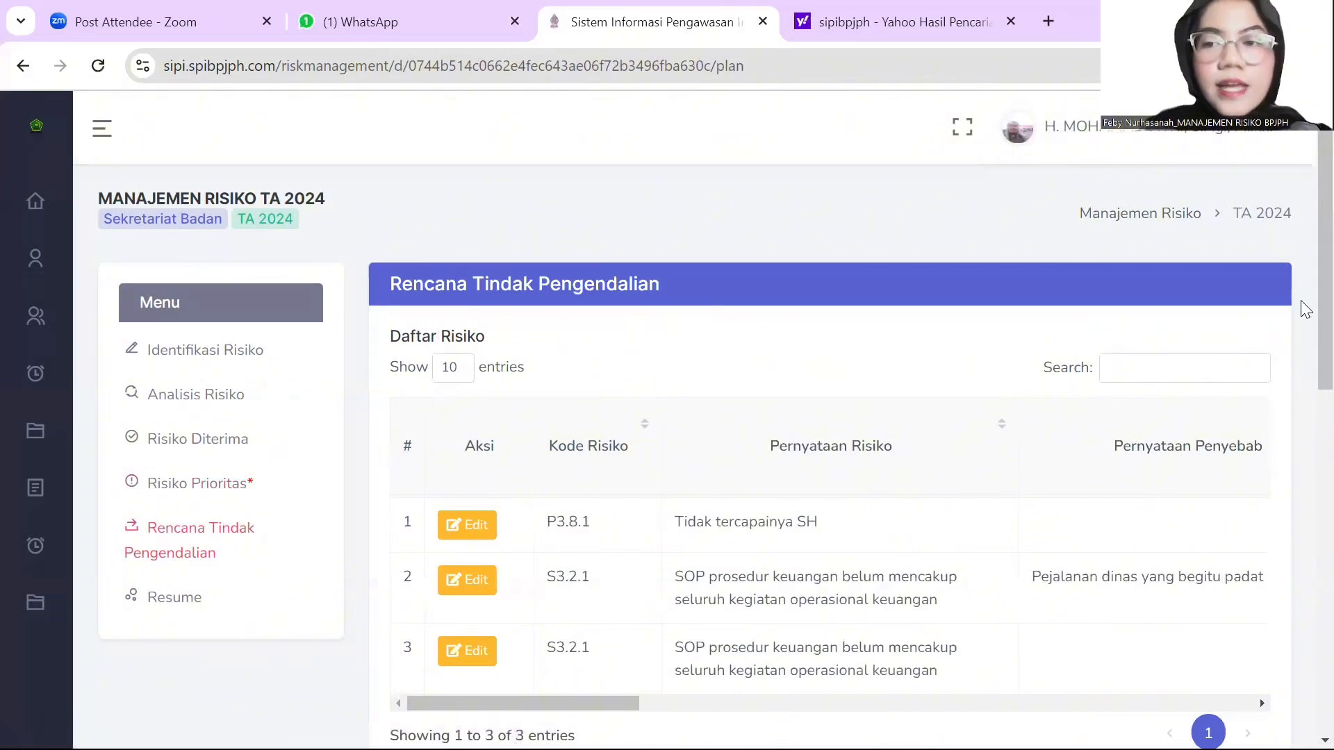
scroll(1306, 330, "down", 2)
scroll(950, 312, "up", 2)
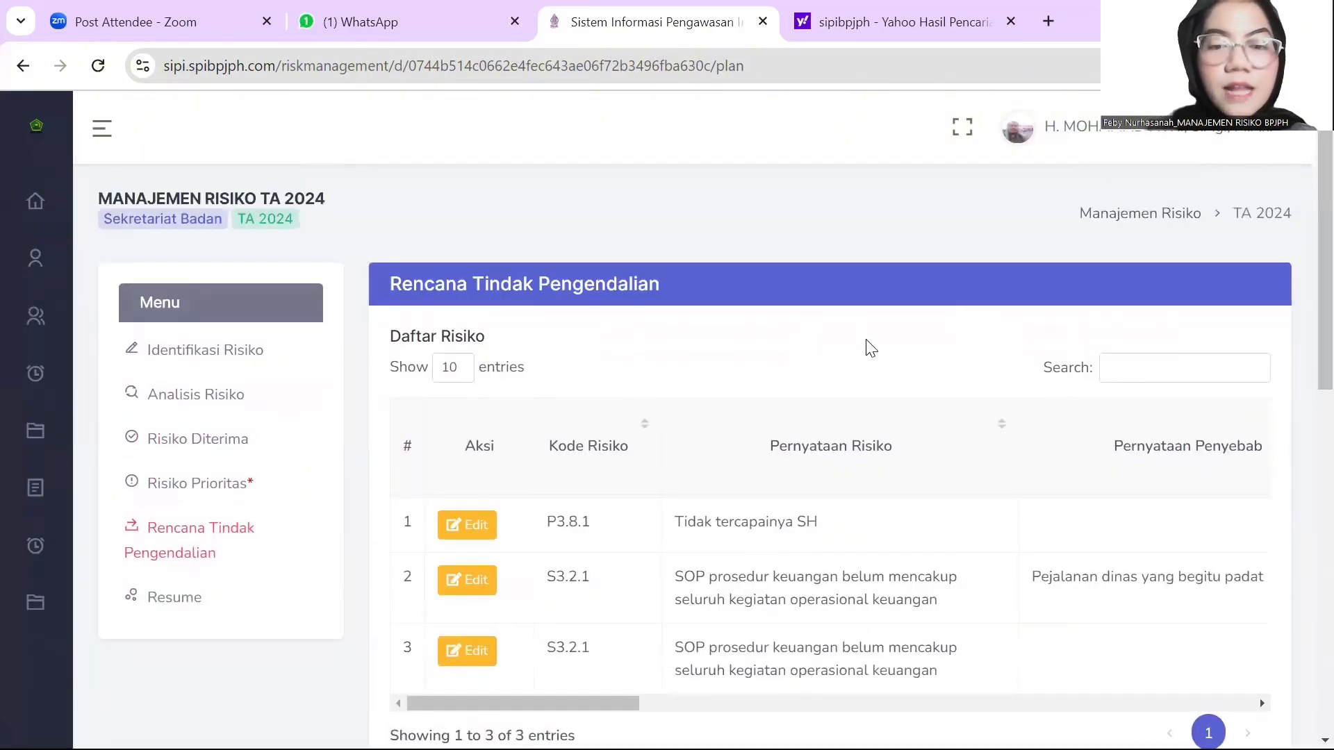
left_click(450, 526)
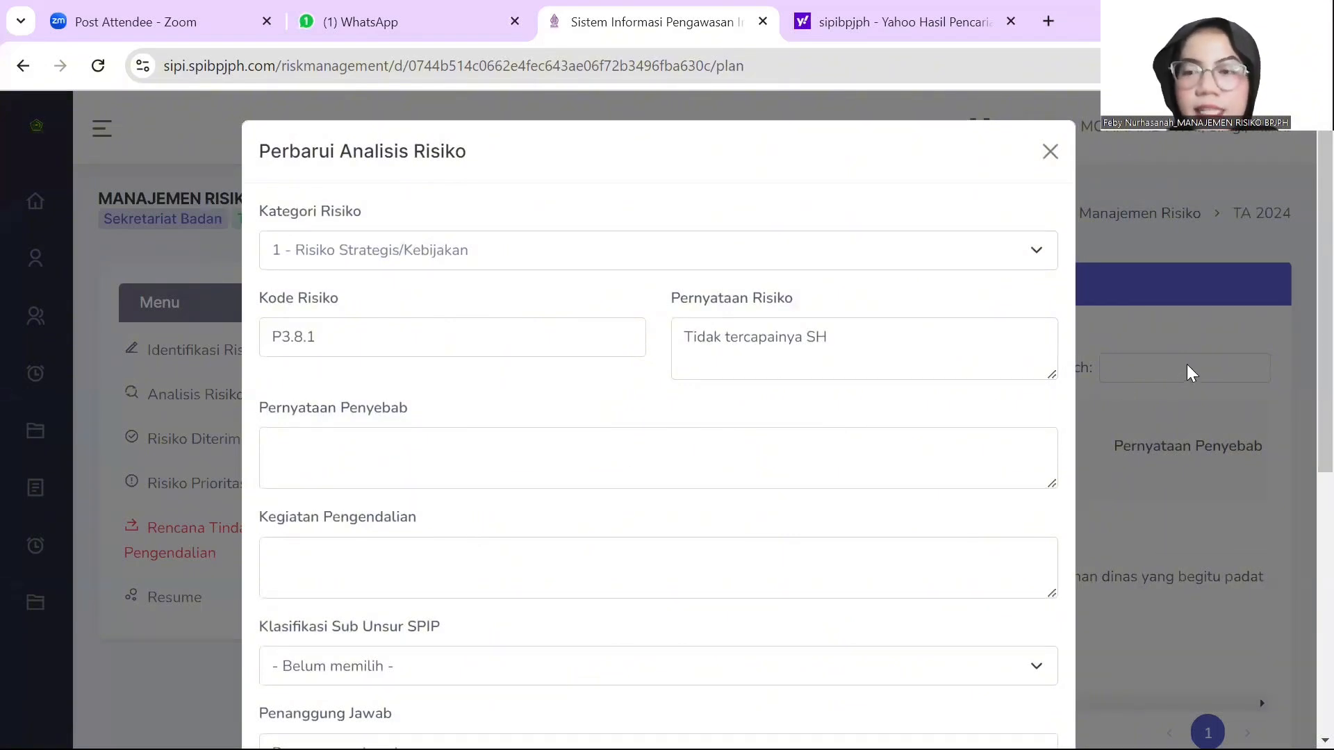
scroll(1300, 348, "down", 2)
scroll(1300, 403, "down", 3)
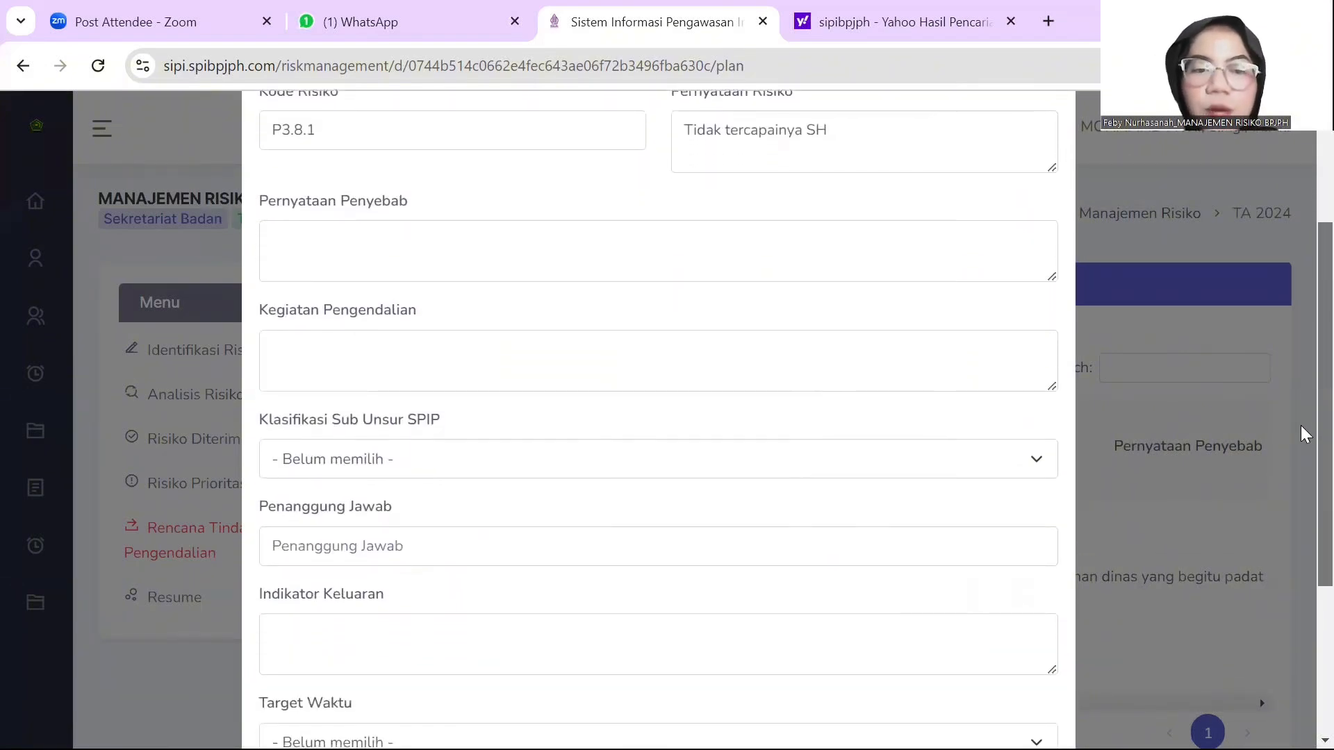
scroll(1301, 486, "down", 2)
scroll(1305, 528, "down", 2)
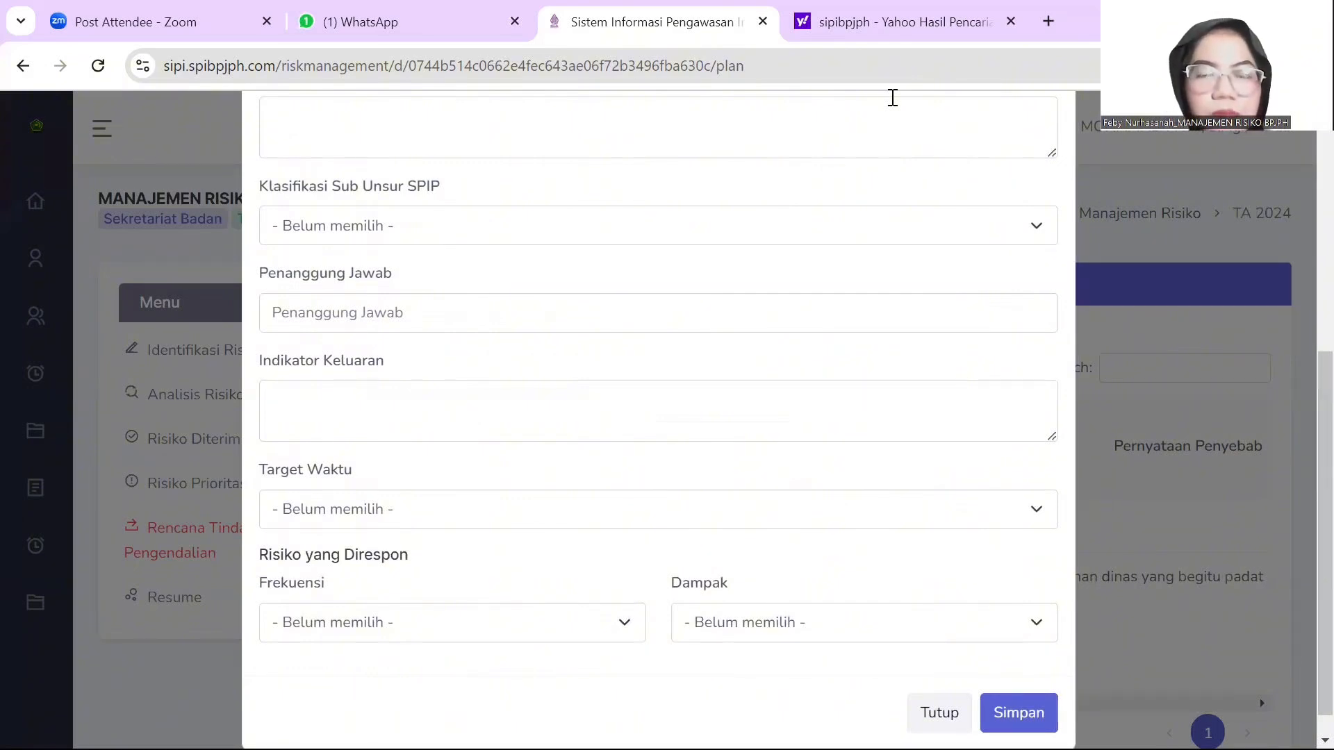
- Enter the cause statement (Pernyataan Penyebab) "Banyaknya mitra yang hadir tidak memenuhi kualifikasi proses sertifijasi self declare"
scroll(553, 323, "up", 5)
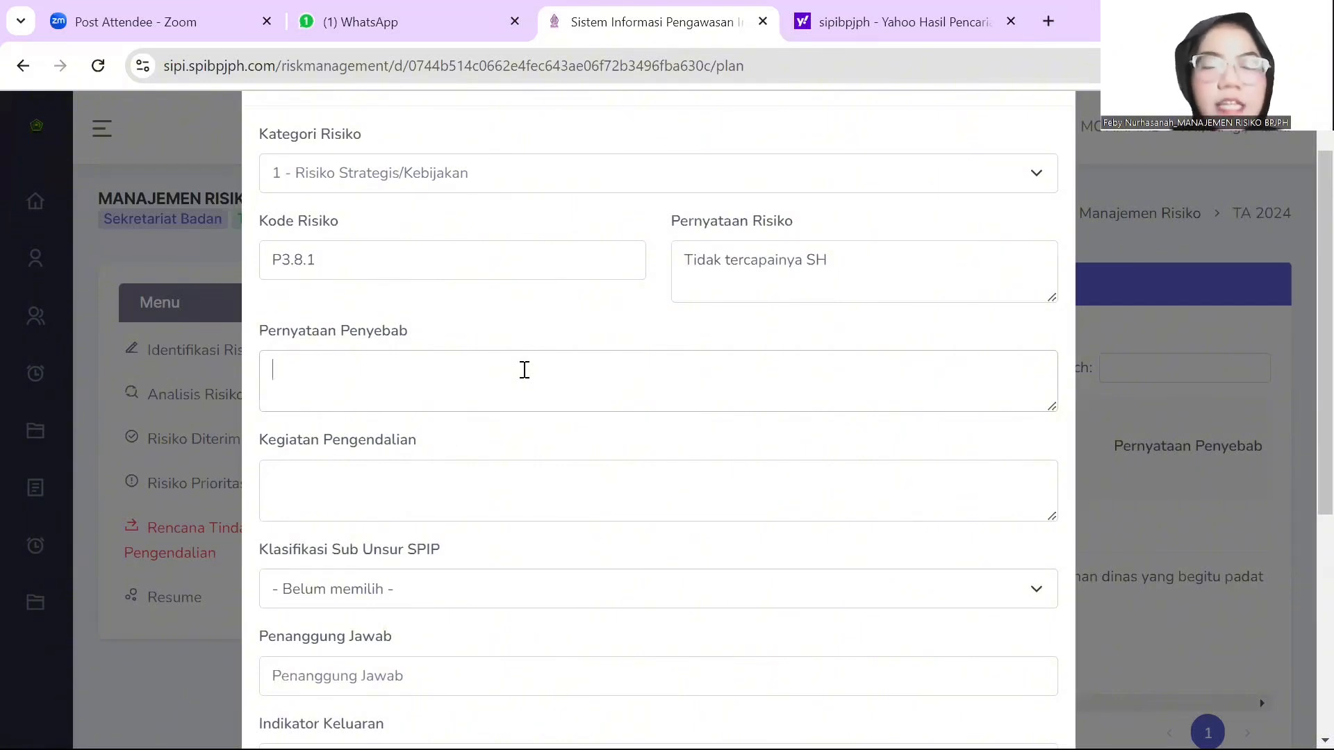
type("Ba")
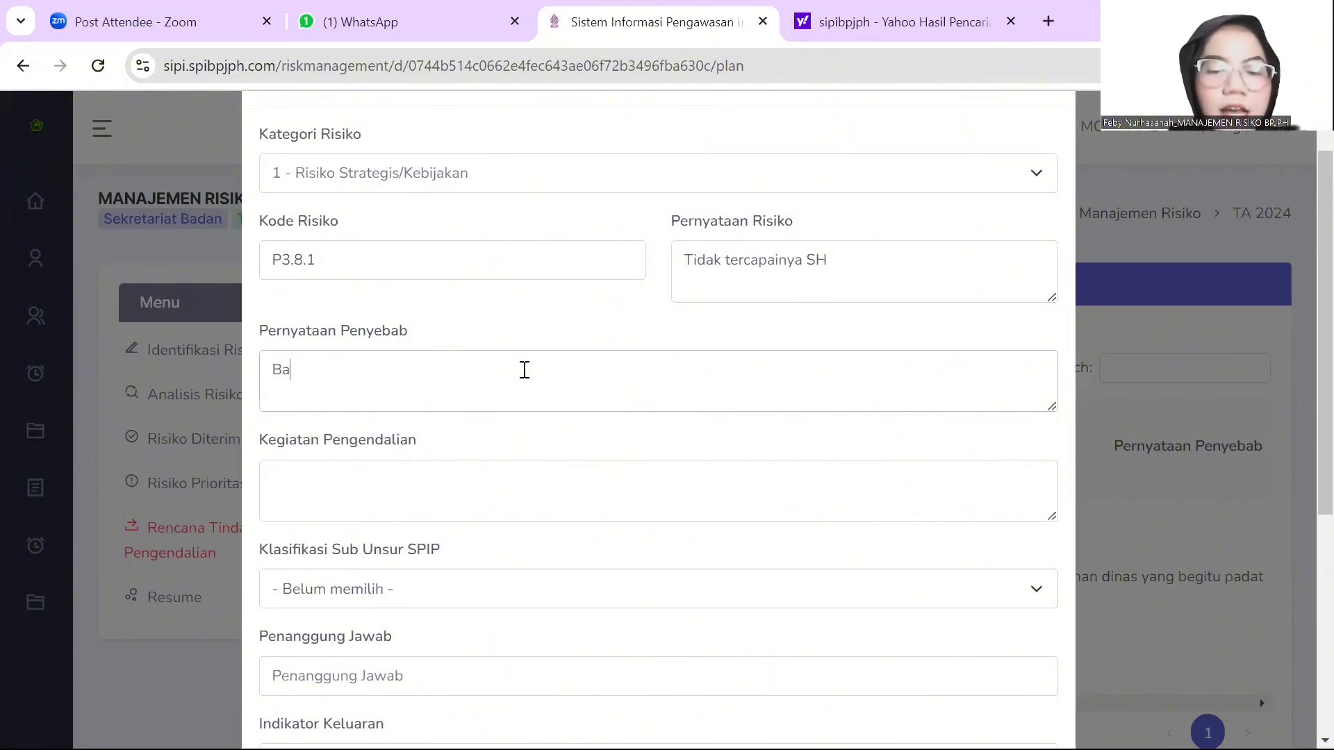
type("nyaknya m")
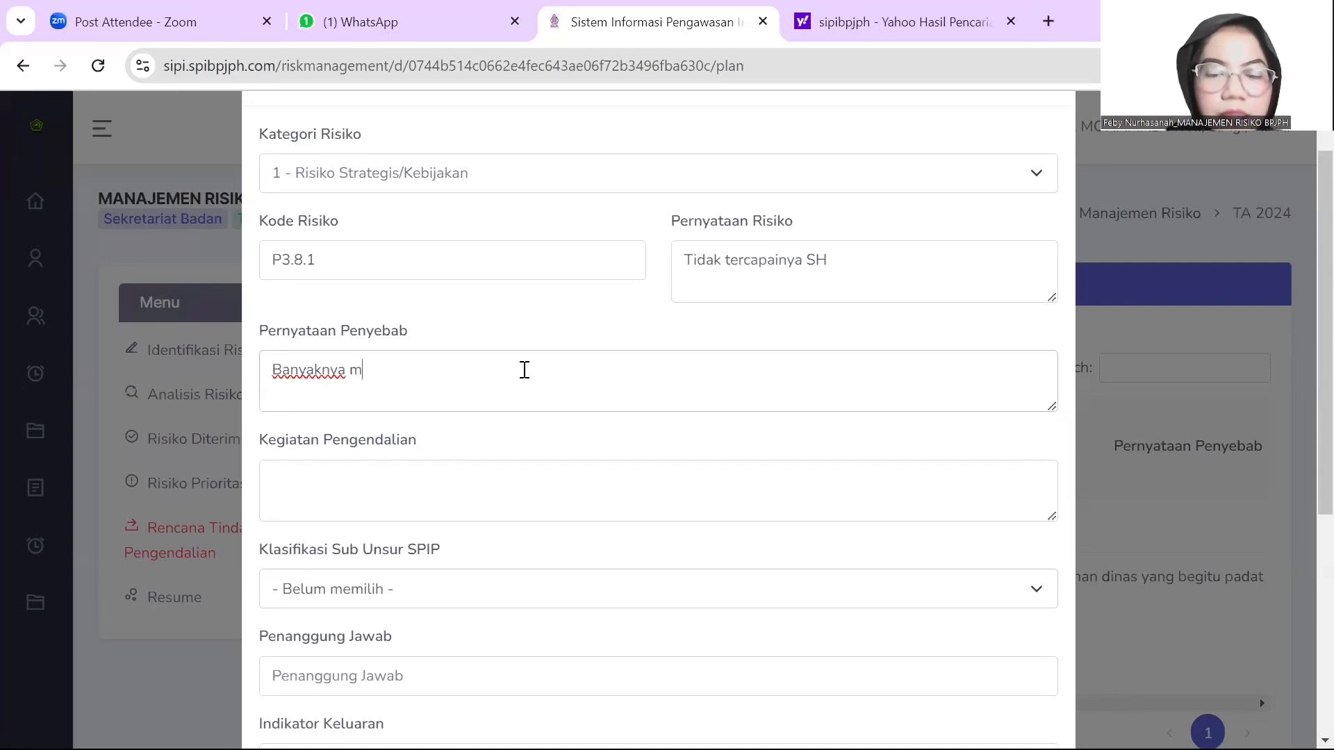
type("itra yang ")
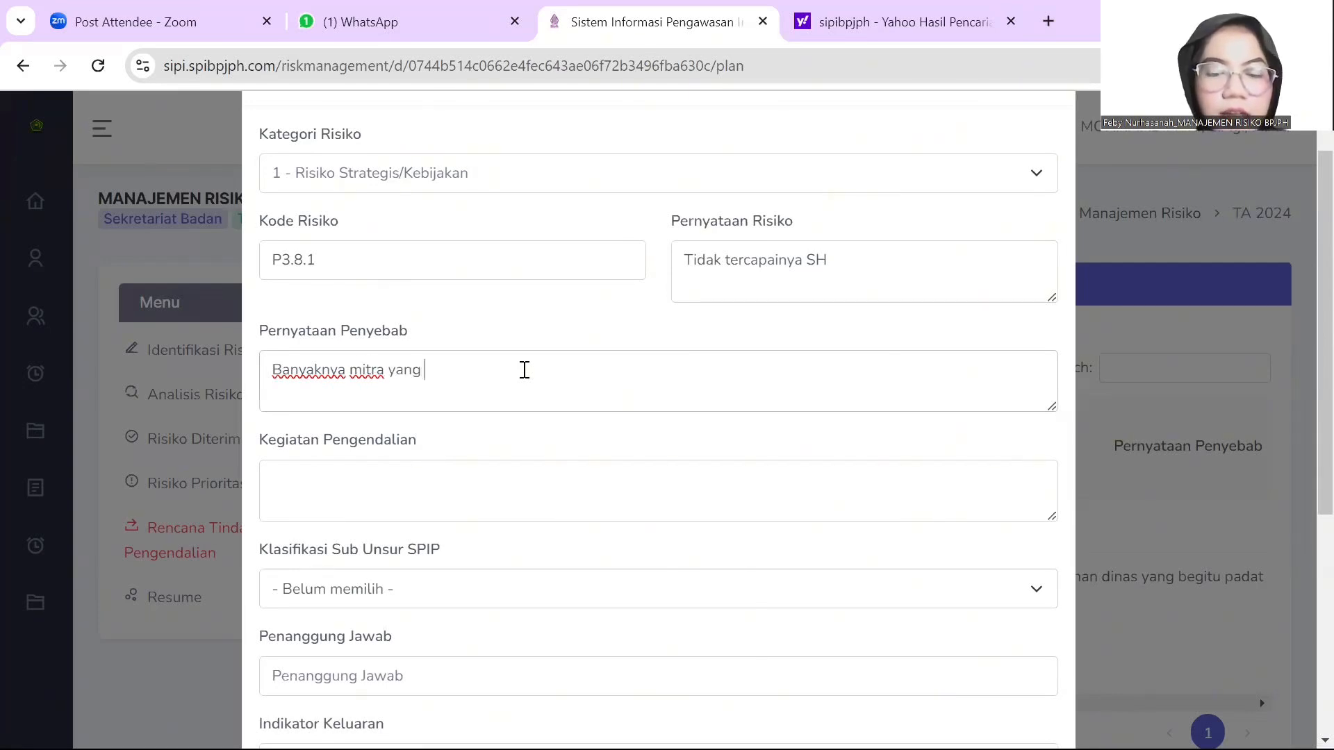
type("hadir tidak")
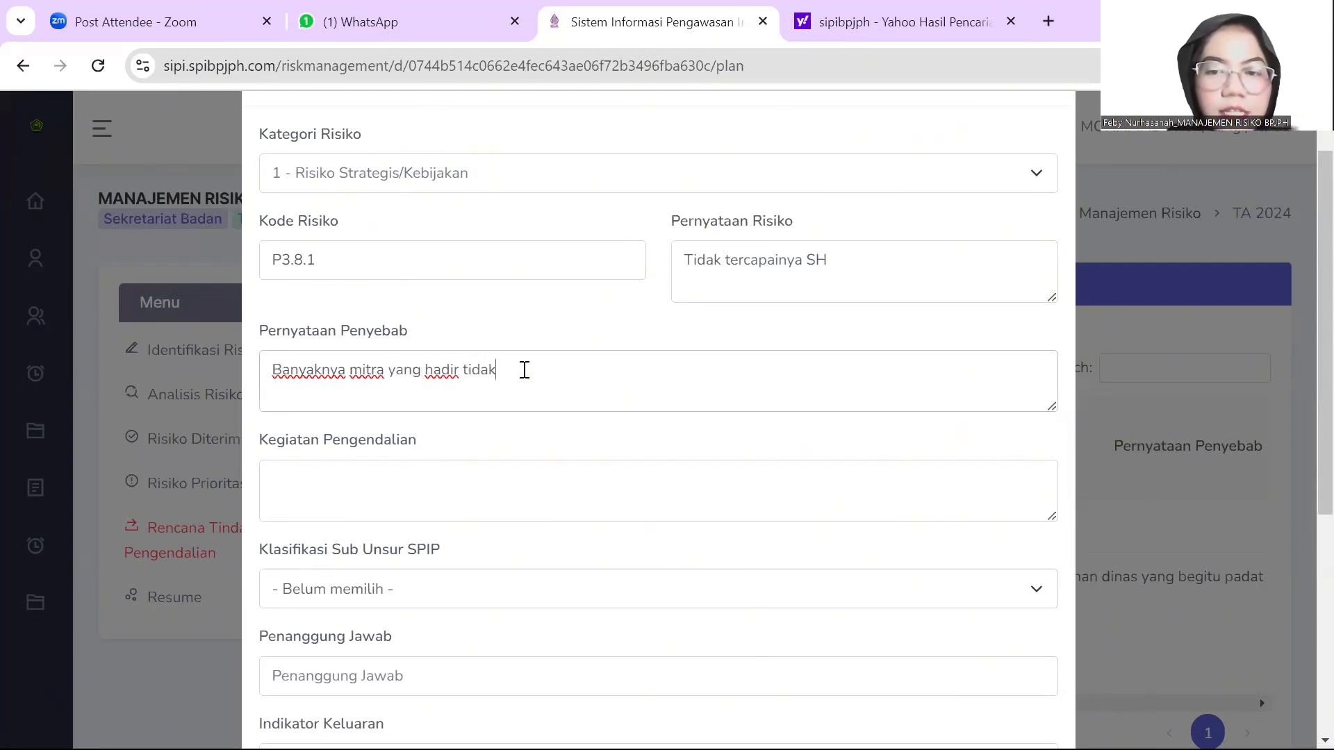
type(" memenuhi ")
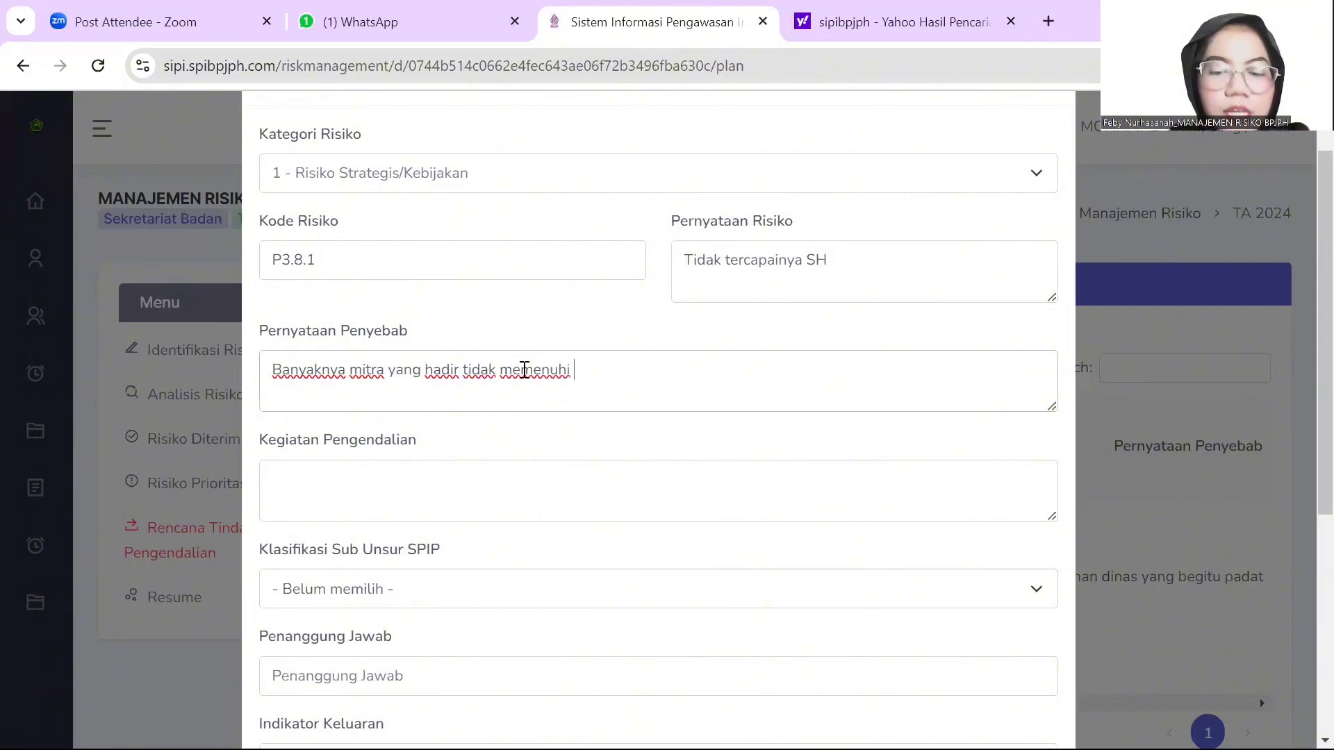
type("kualifikasi  ")
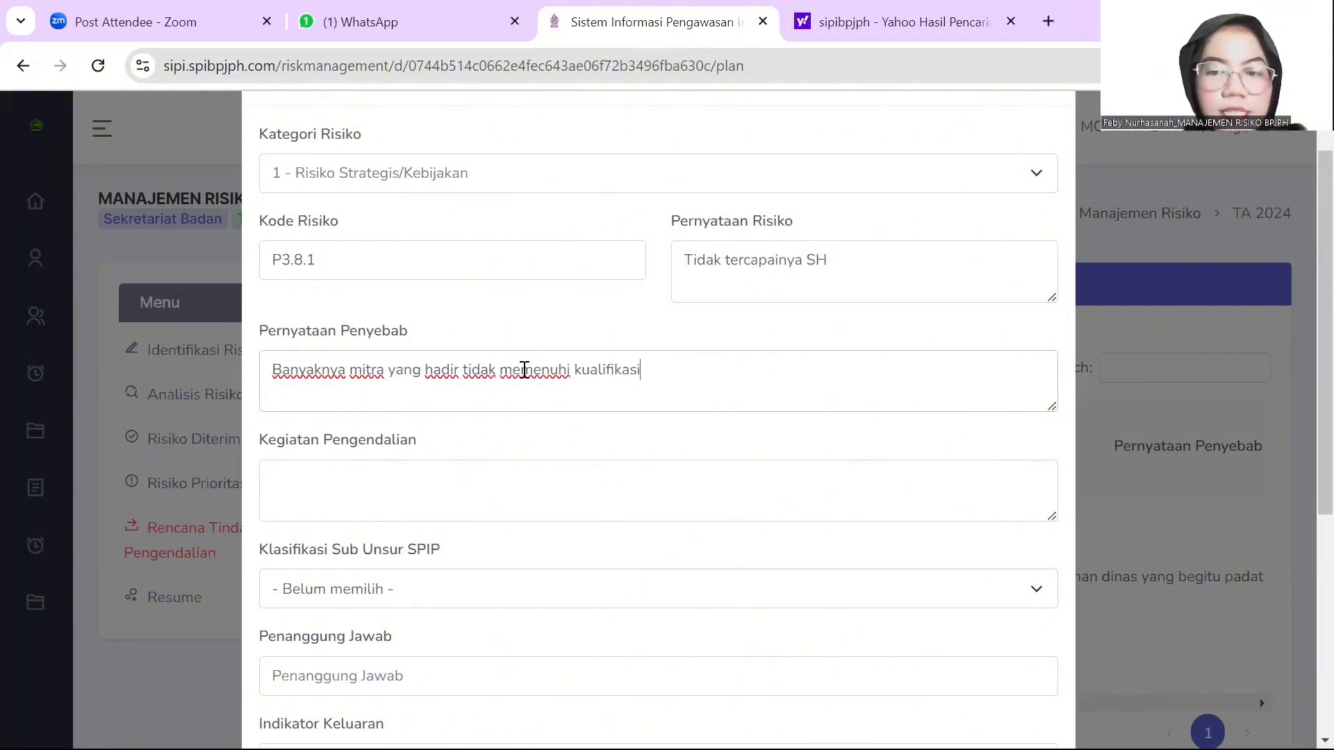
type("proses sertifijasi self declare")
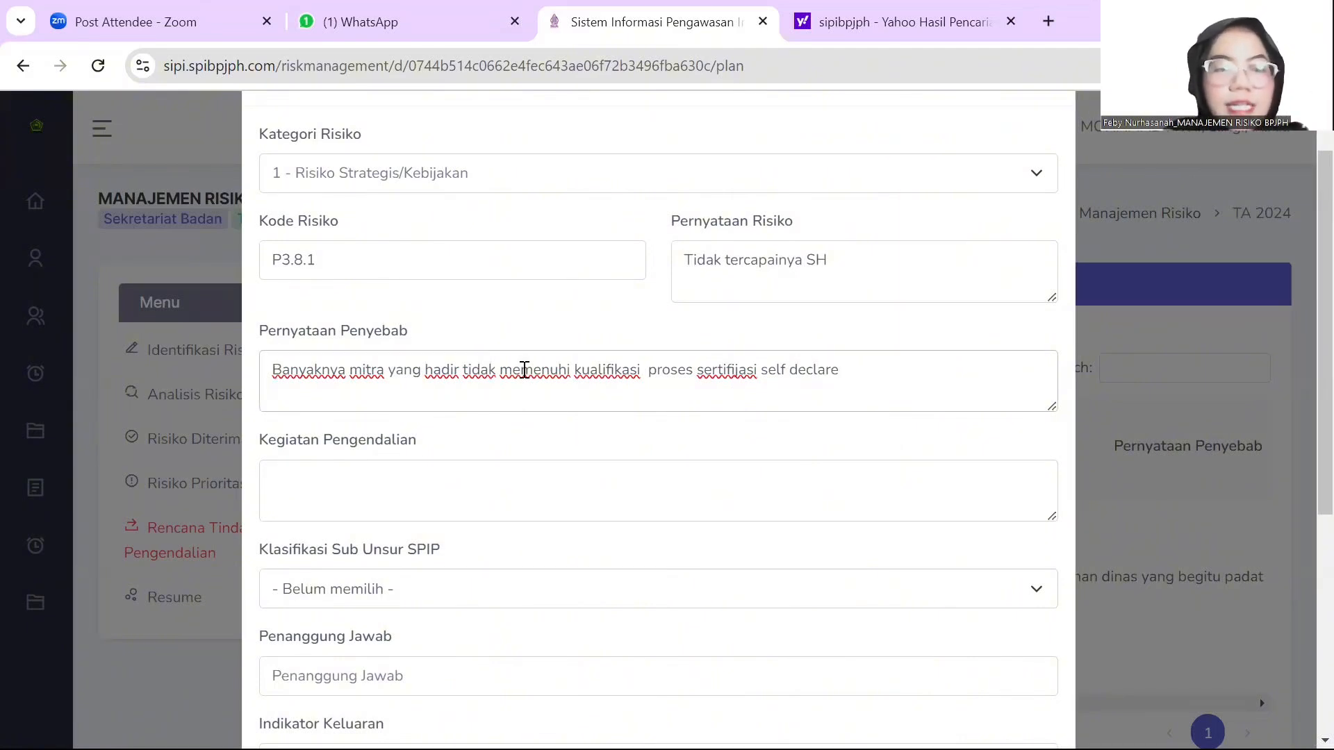
- Enter the control activity (Kegiatan Pengendalian) "Memfokuskan kegiatan pada sertifikasi self declare"
left_click(509, 510)
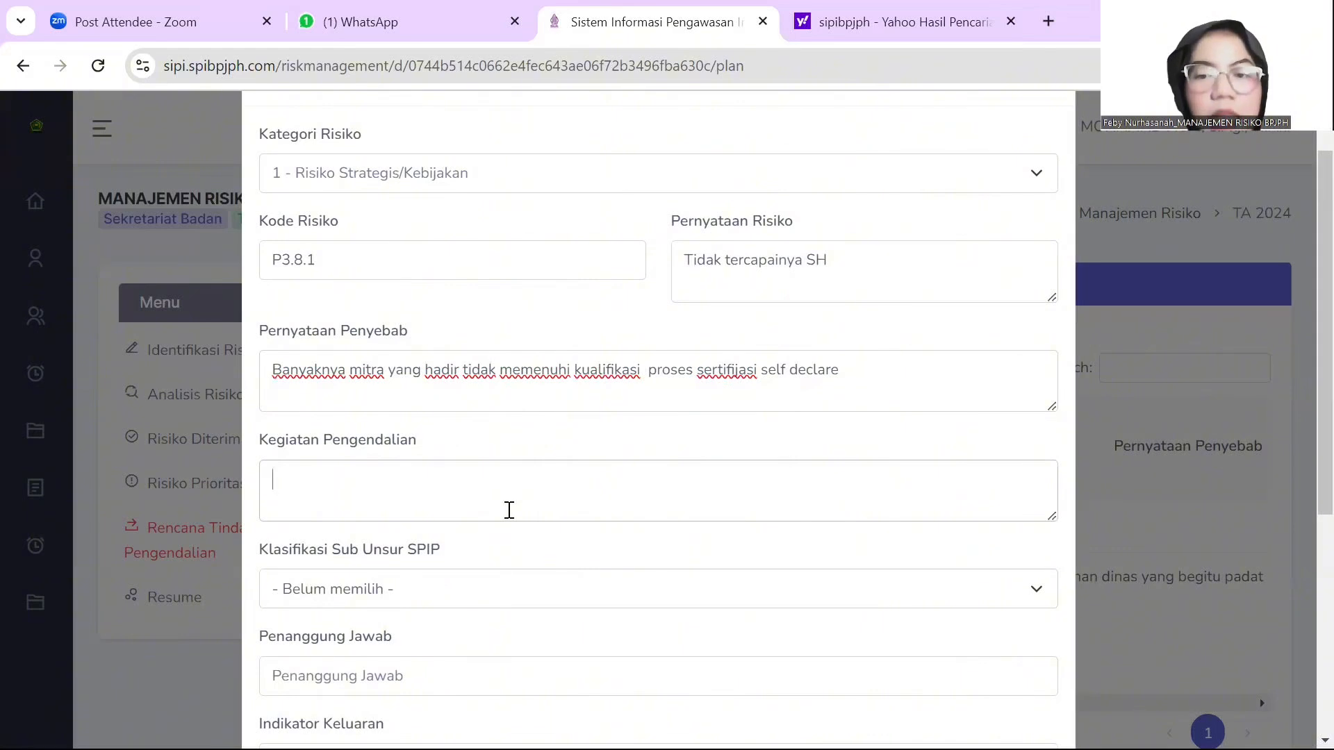
type("Memfokuskan ")
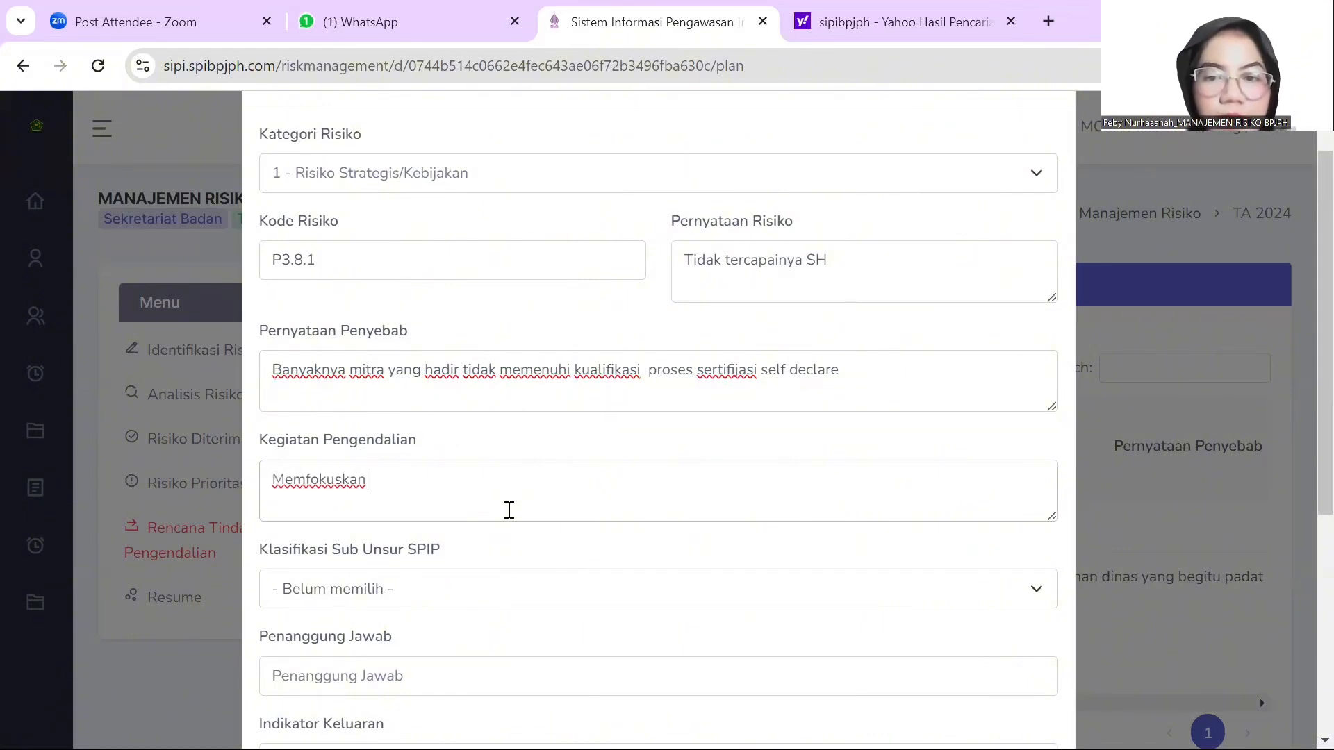
type("kegiatan ")
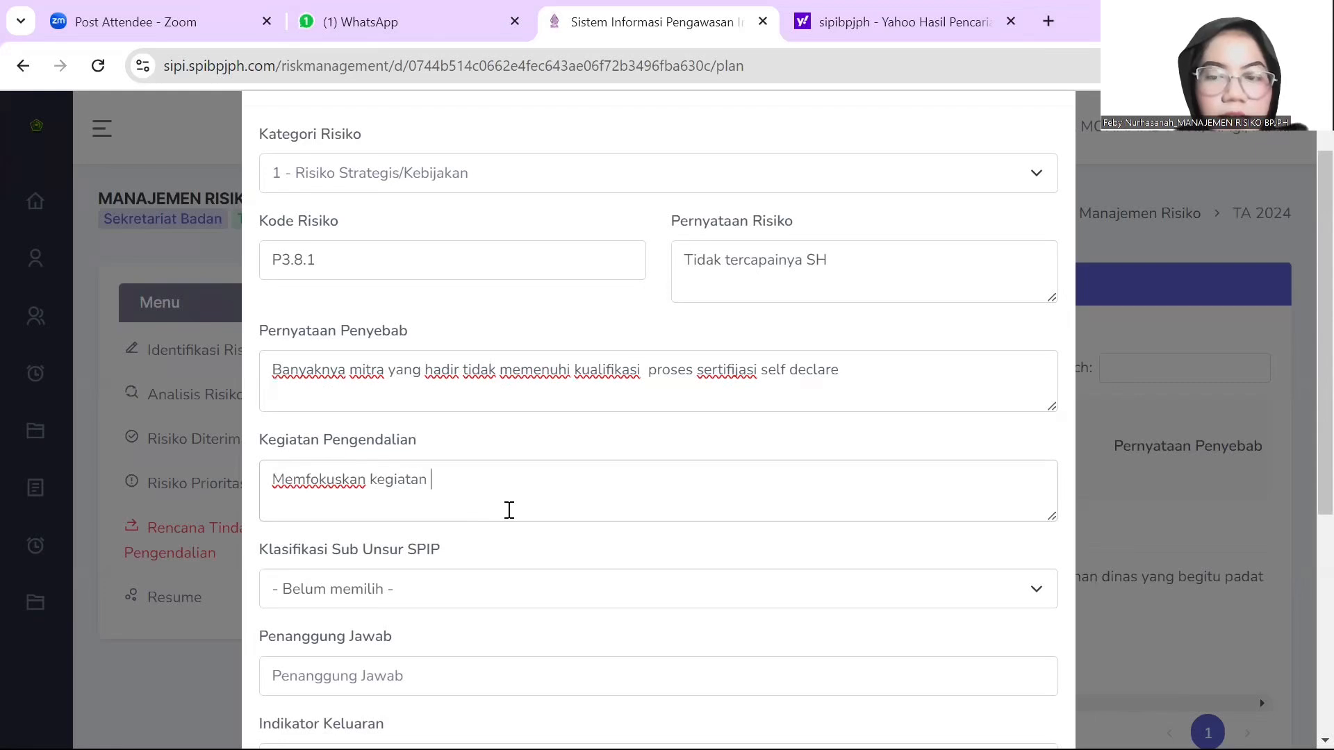
type("pada sert")
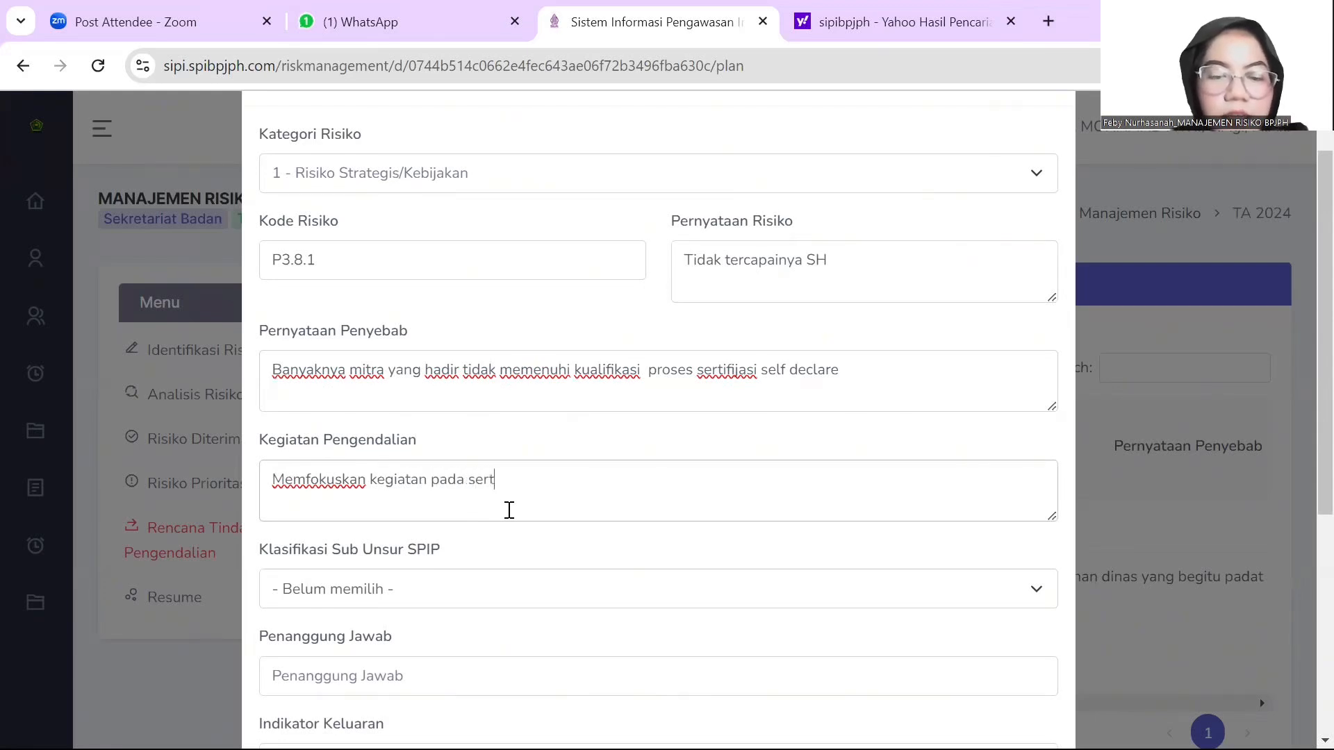
type("ifikasi se")
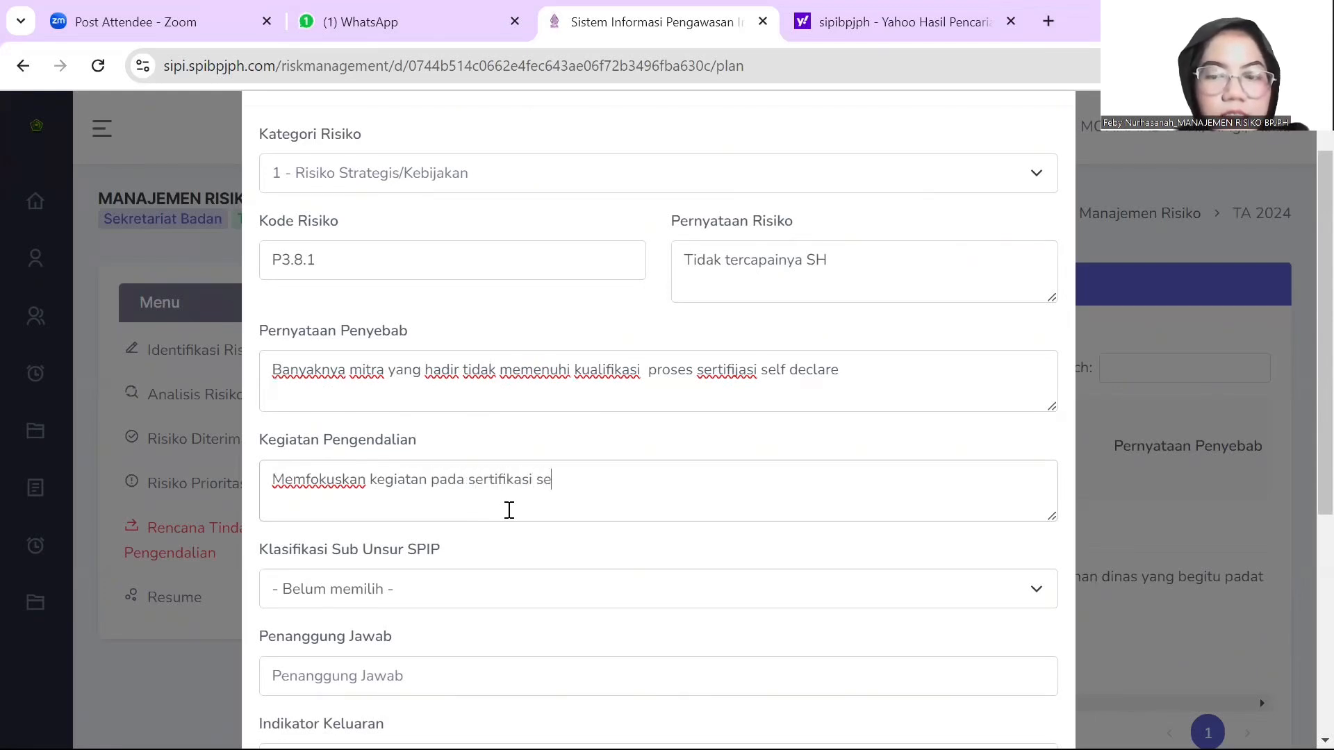
type("lf decl")
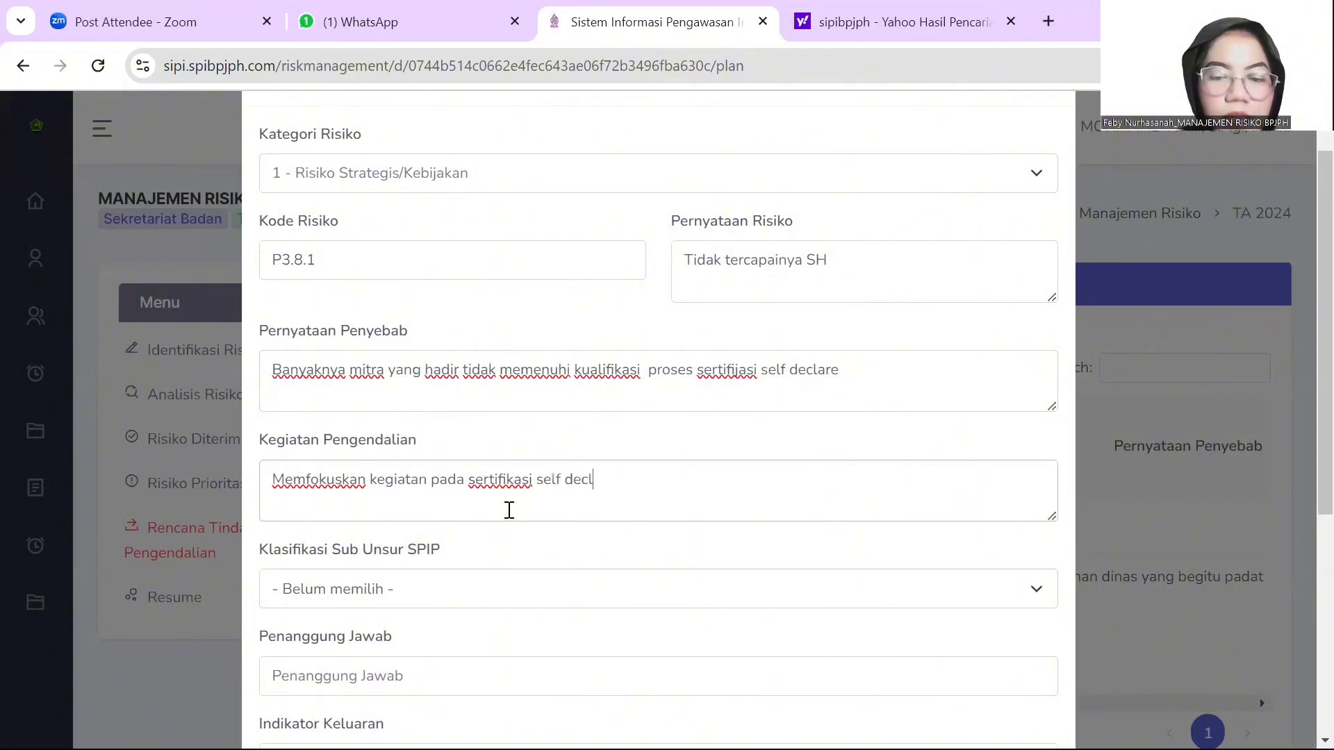
type("rarea")
key("BackSpace")
key("BackSpace")
key("BackSpace")
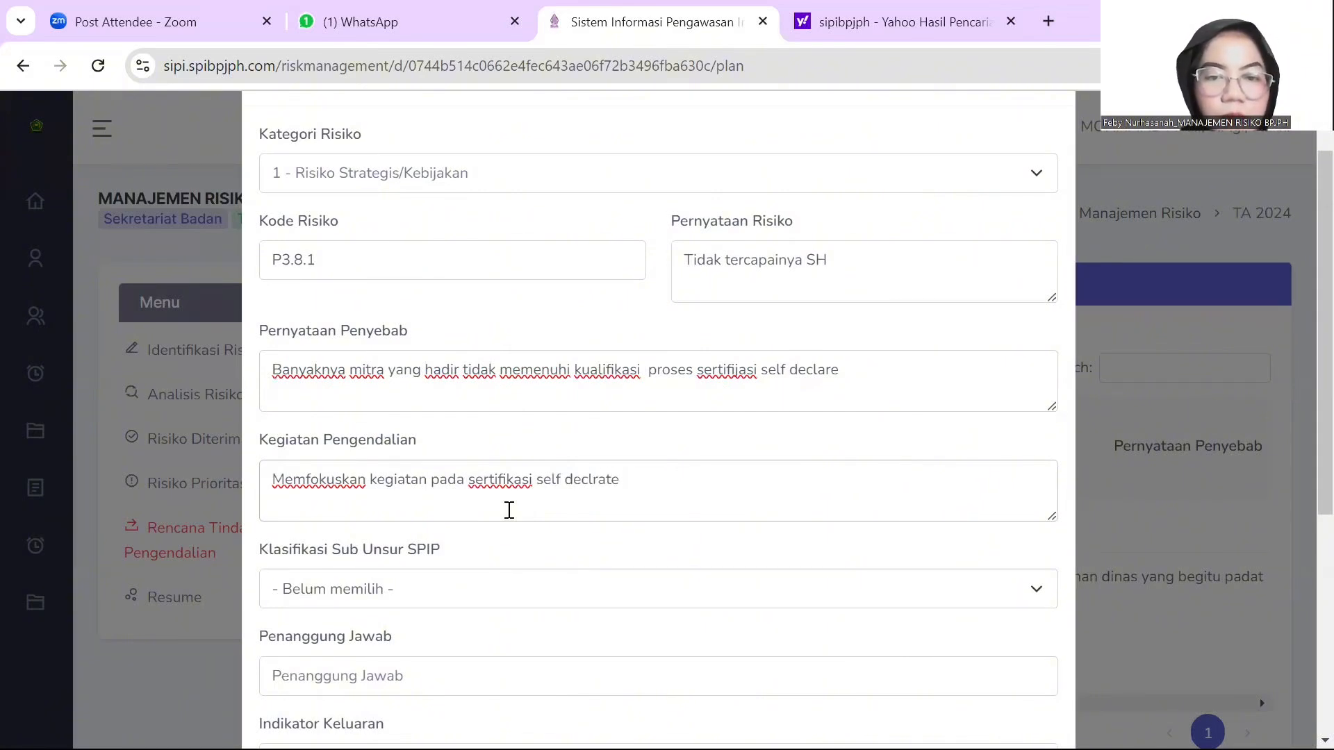
key("BackSpace")
key("BackSpace")
type("are")
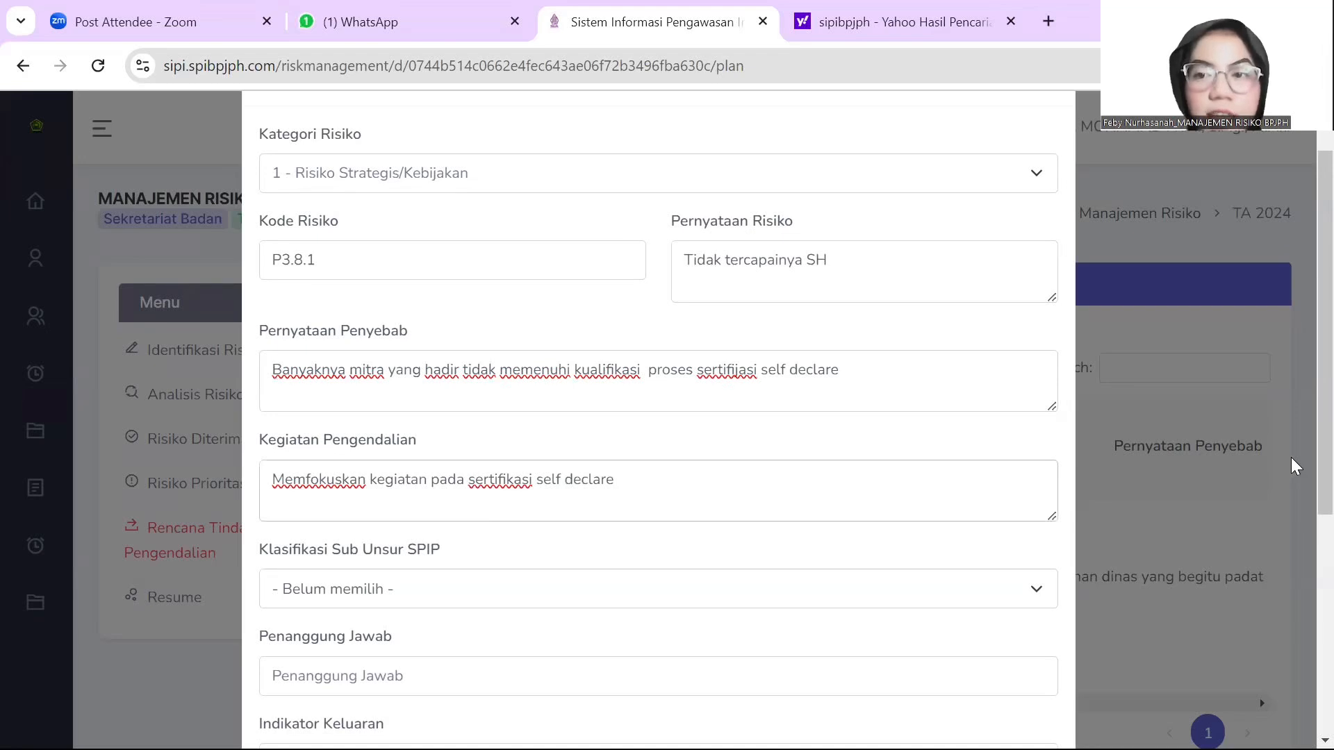
- Enter "Pusat Kerjasama dan Standarisasi Halal" as the responsible party (Penanggung Jawab)
scroll(1301, 452, "down", 2)
scroll(1301, 549, "down", 2)
left_click(526, 437)
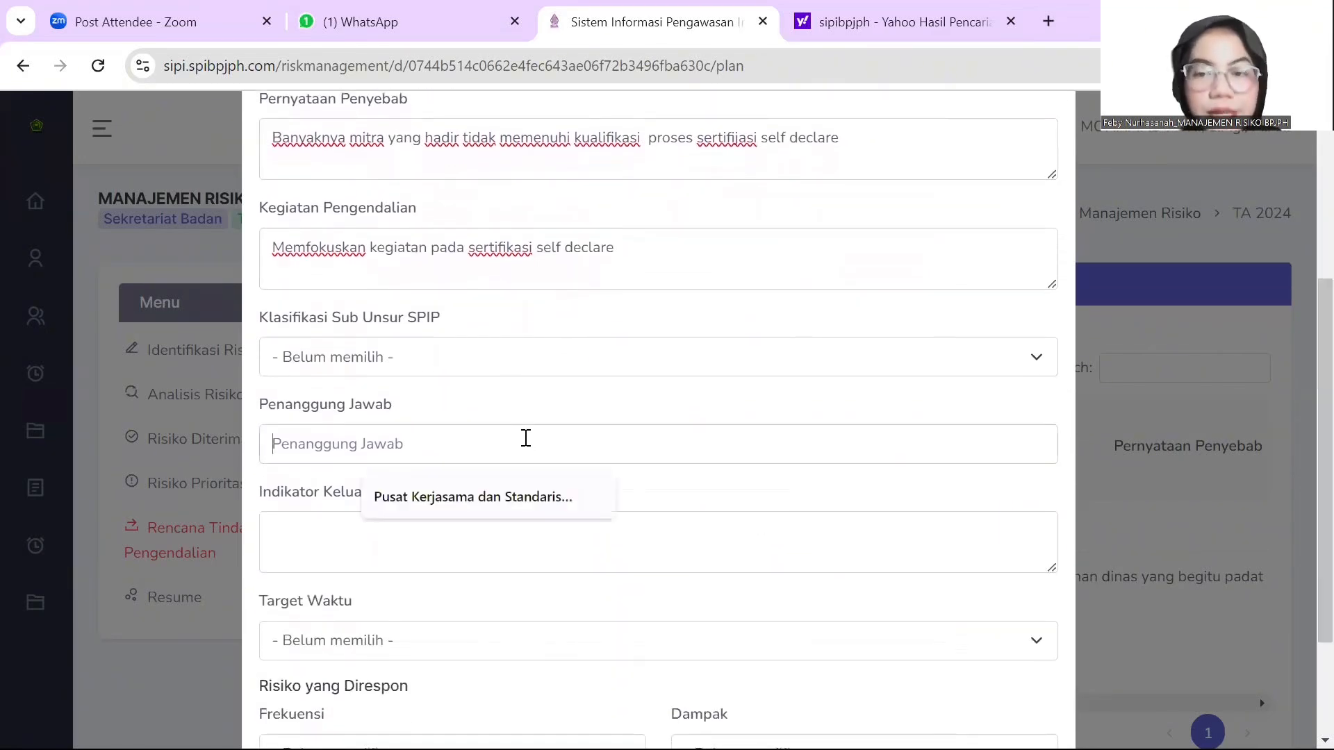
type("Pu")
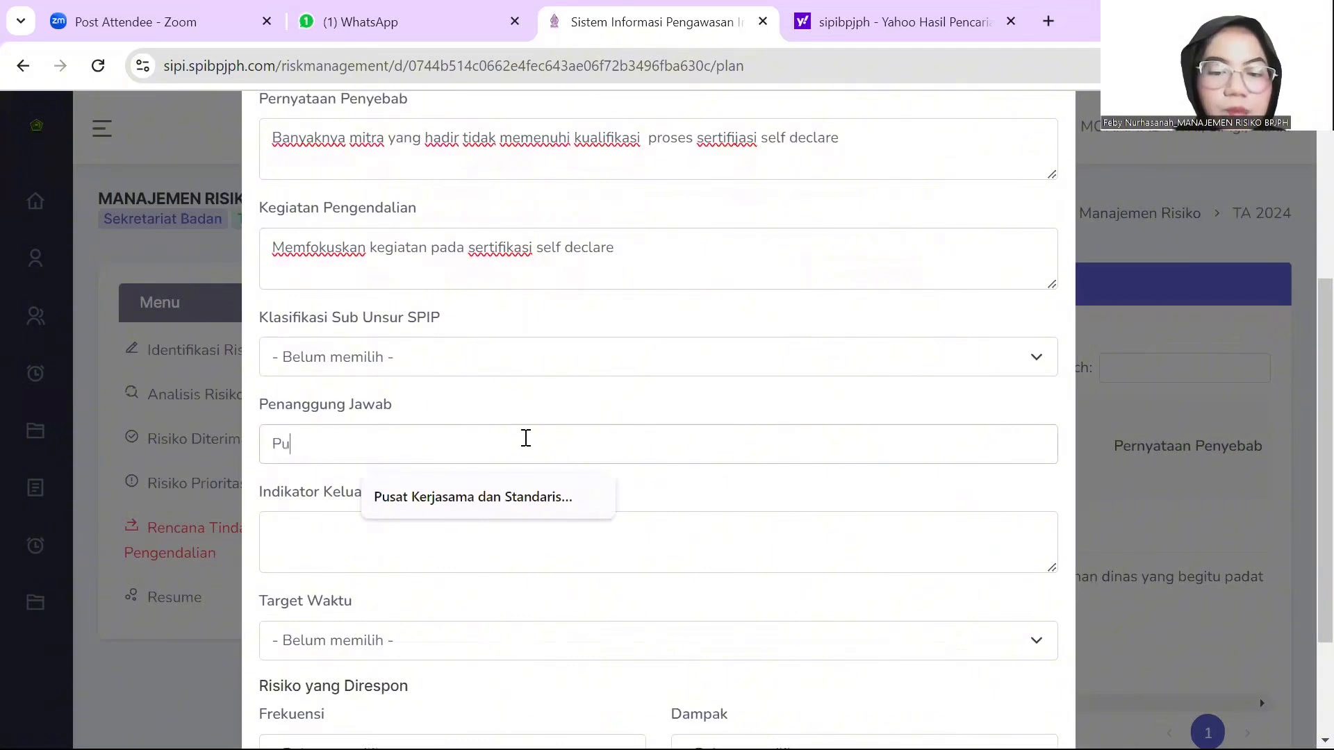
type("sat Kerjasama")
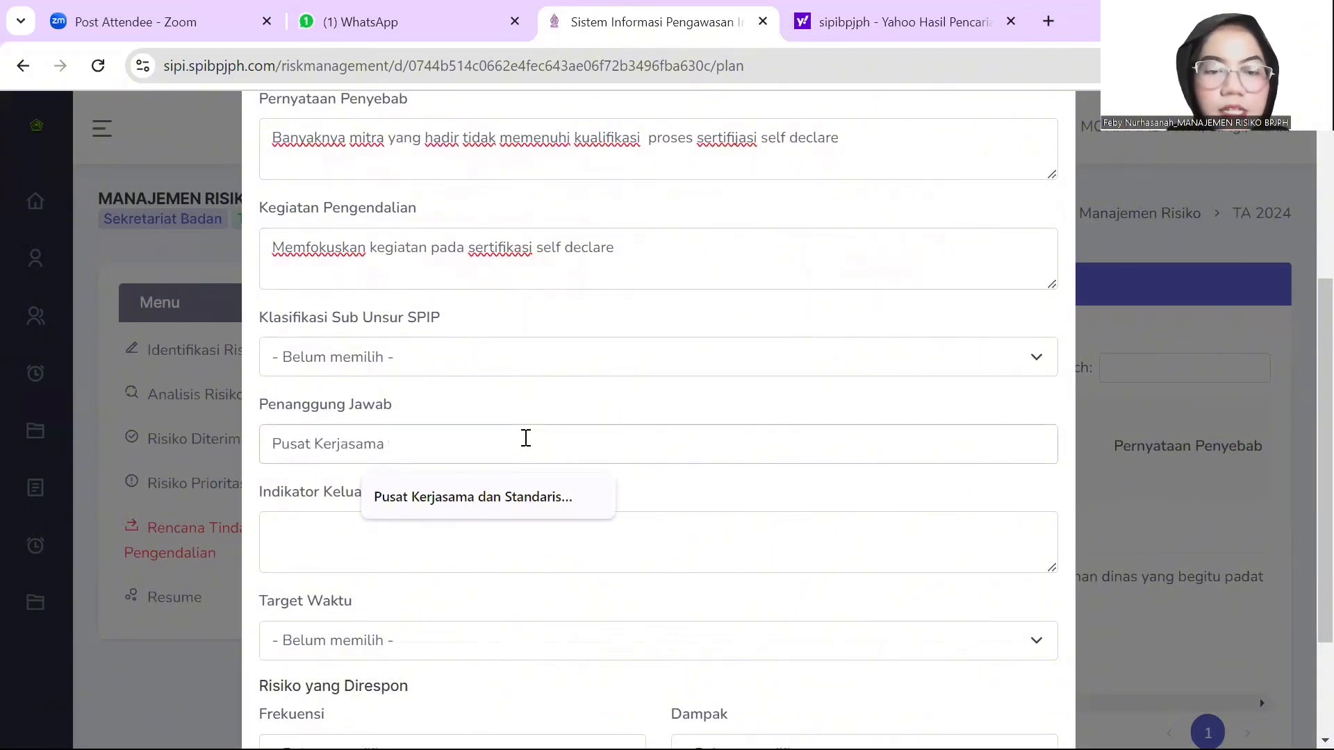
type(" dan St")
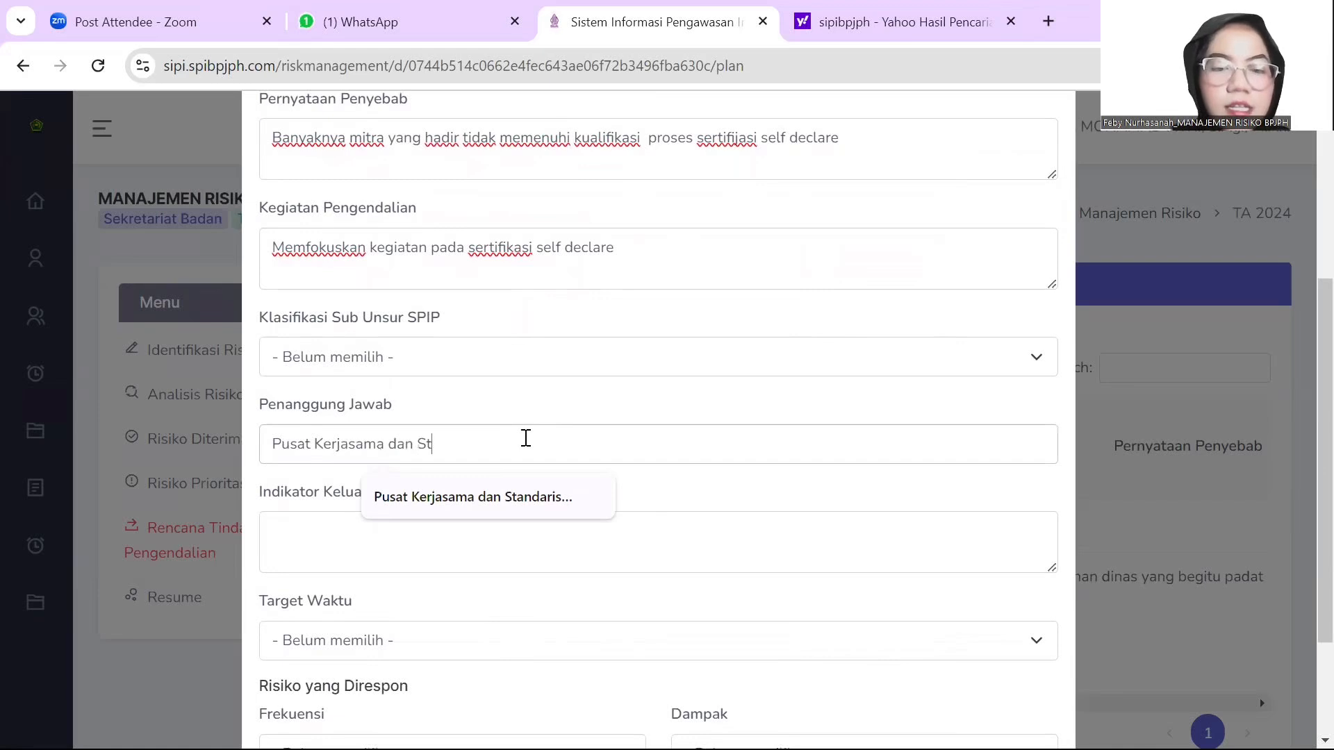
type("andarisas")
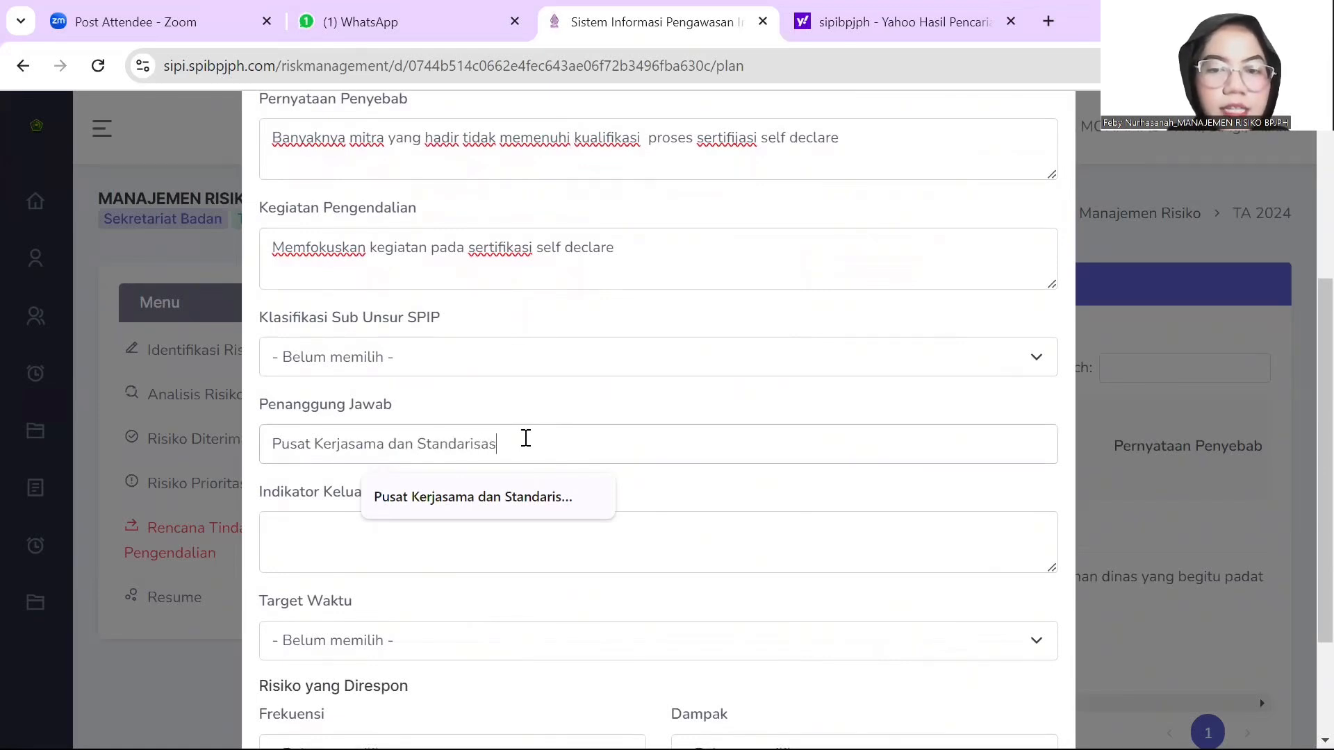
type("i Halal")
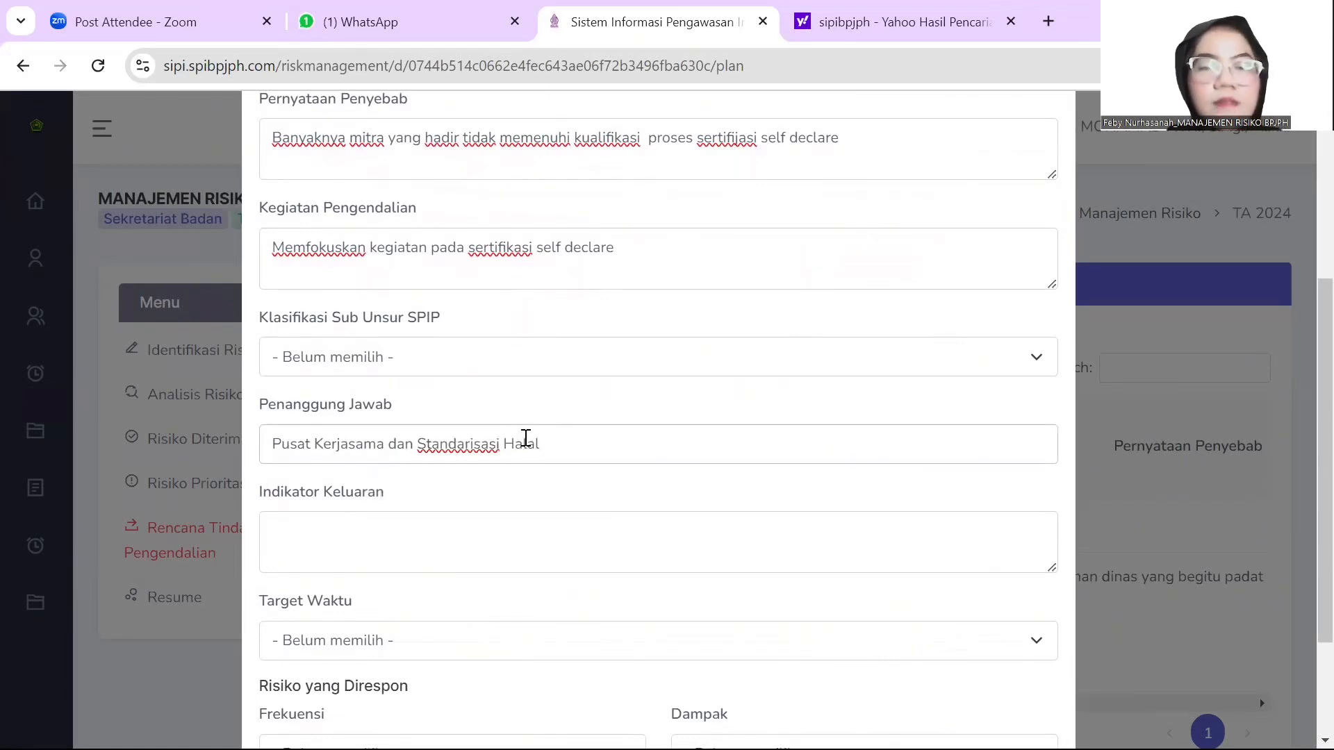
- Enter the output indicator (Indikator Keluaran) "Penguatan kerjasama jaminan produk halal dengan mitra strategis"
left_click(505, 555)
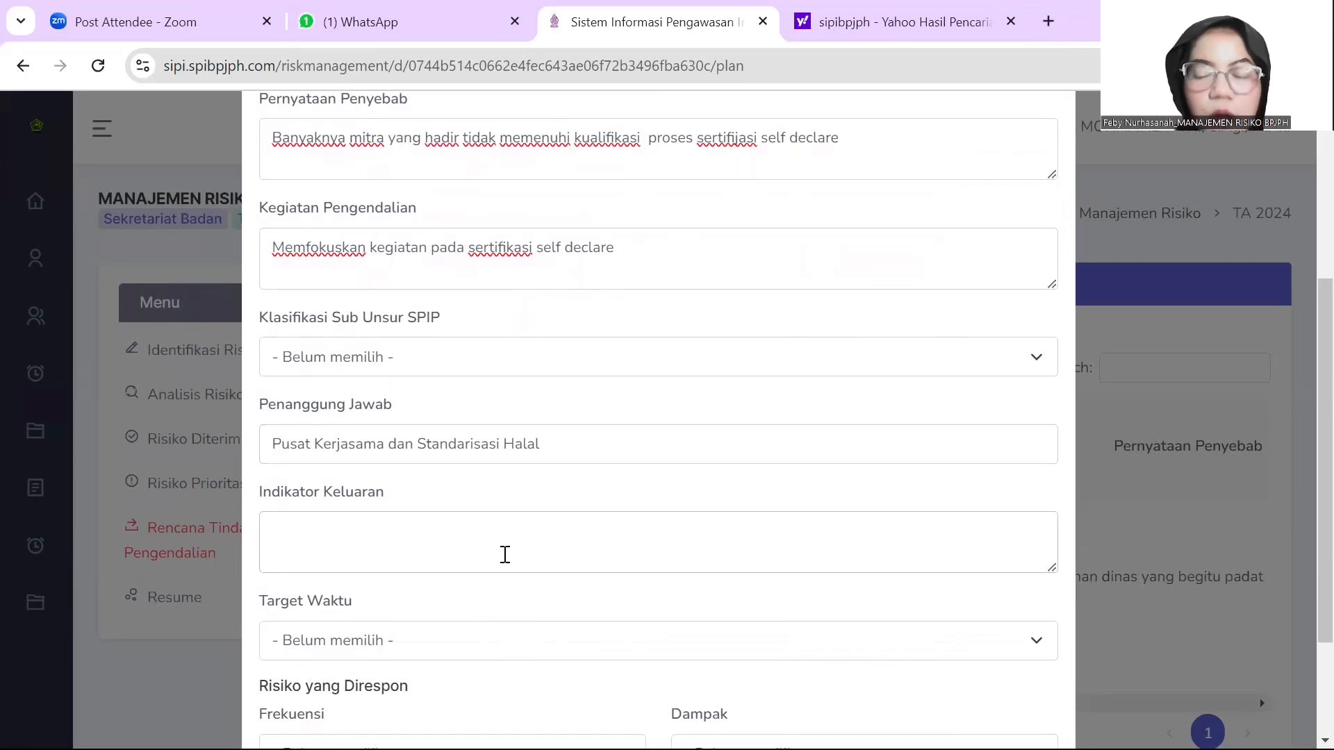
type("P")
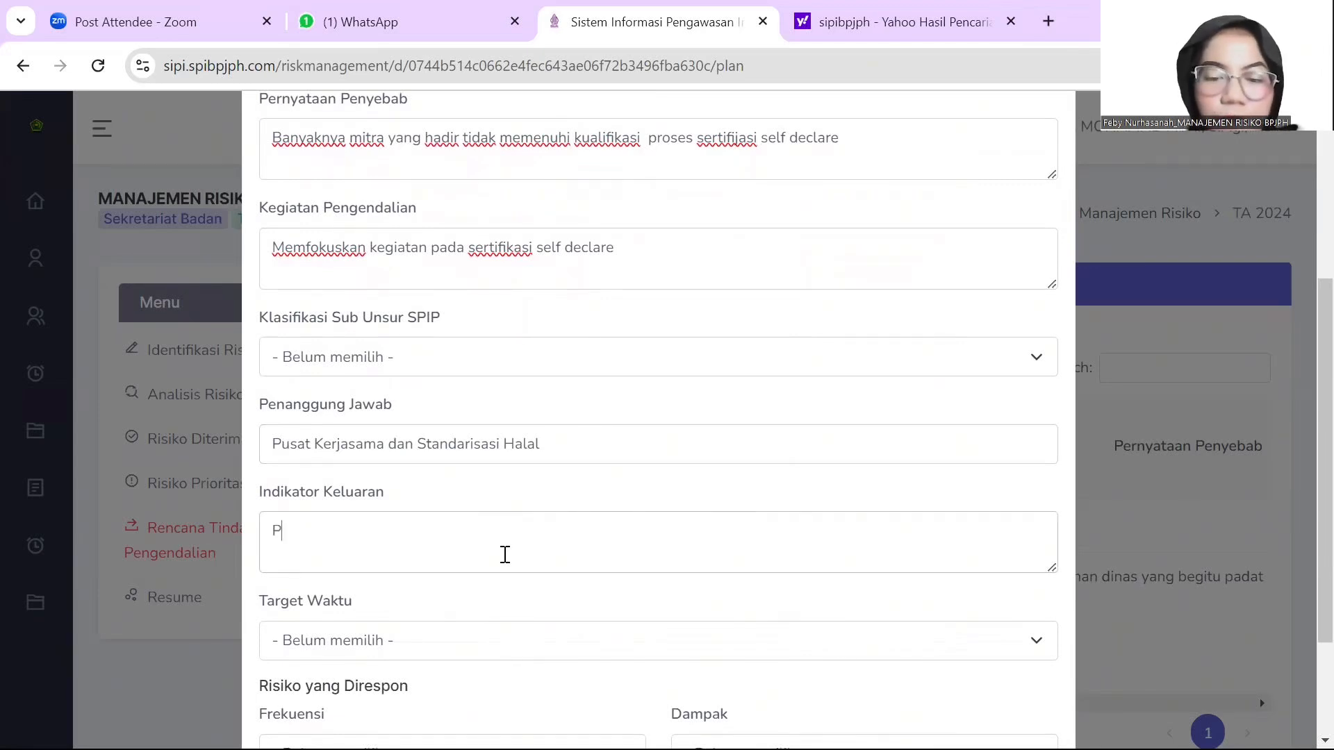
type("enguatan e")
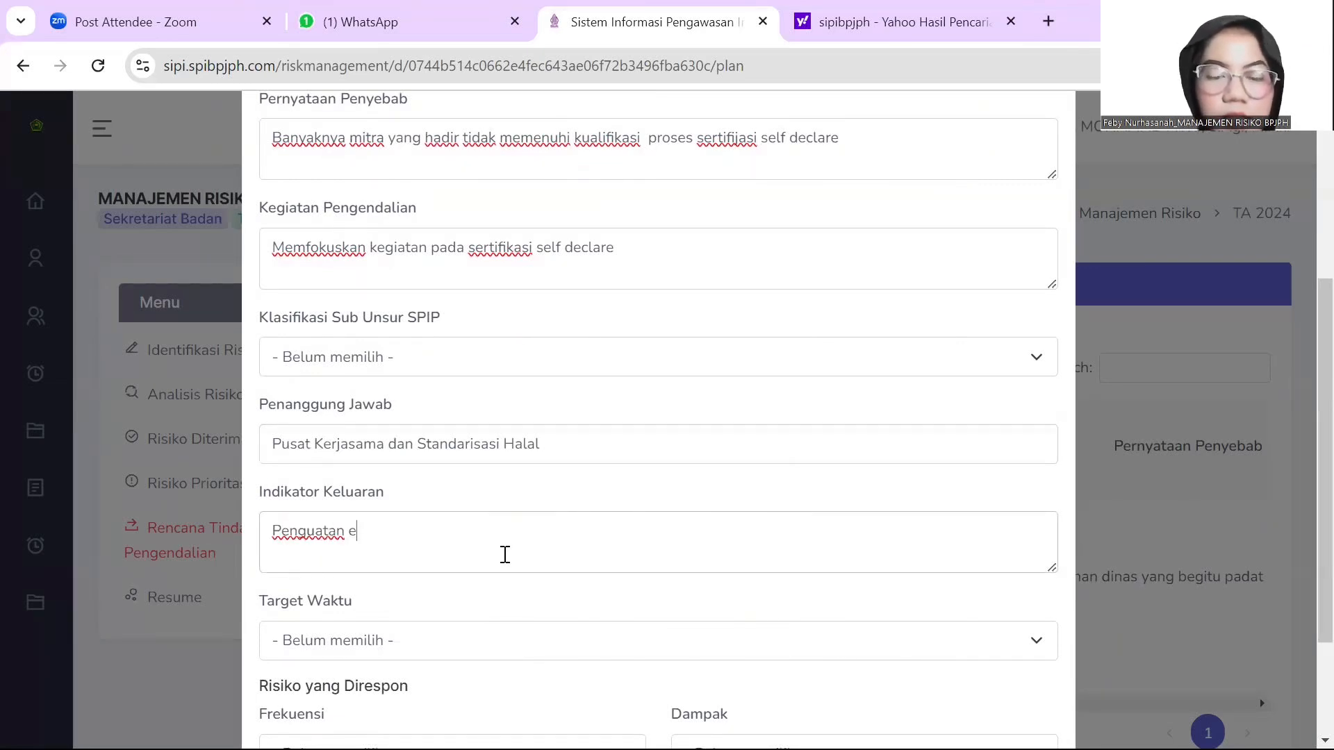
key("BackSpace")
type("kerjasama d")
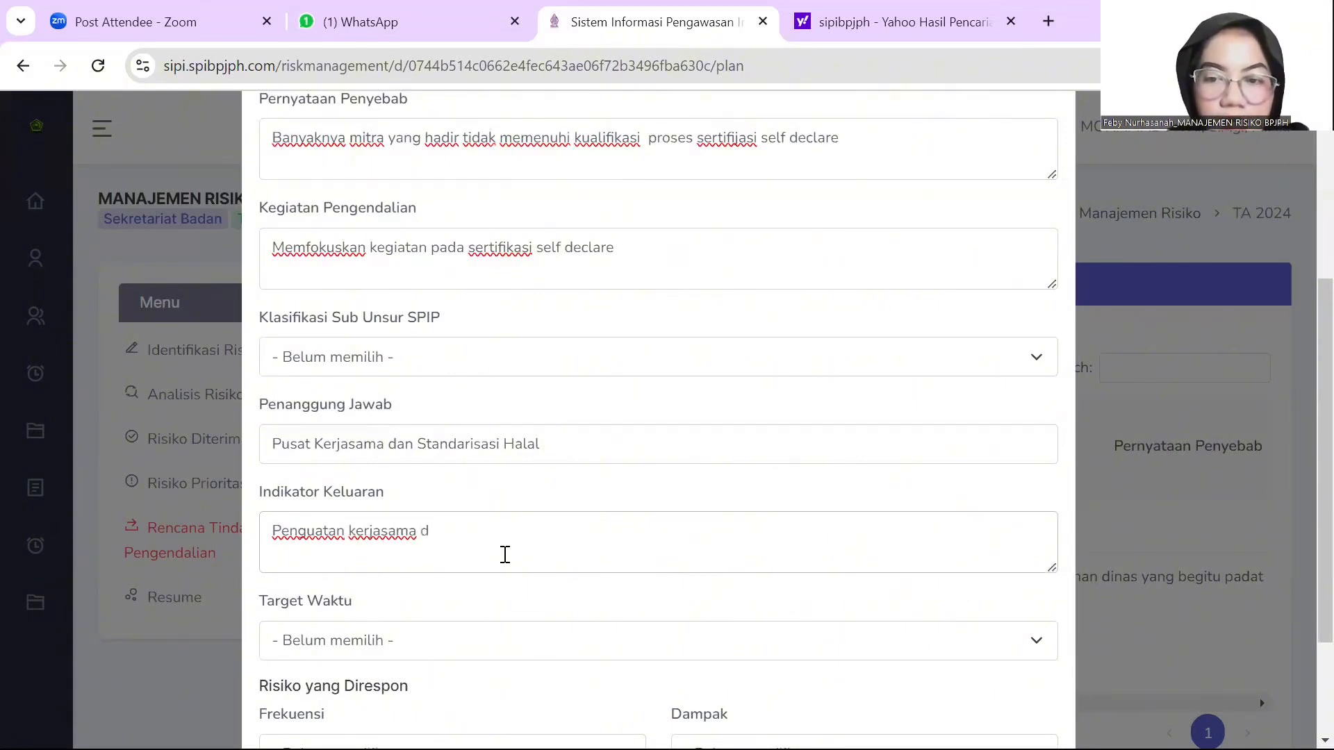
key("BackSpace")
type("j")
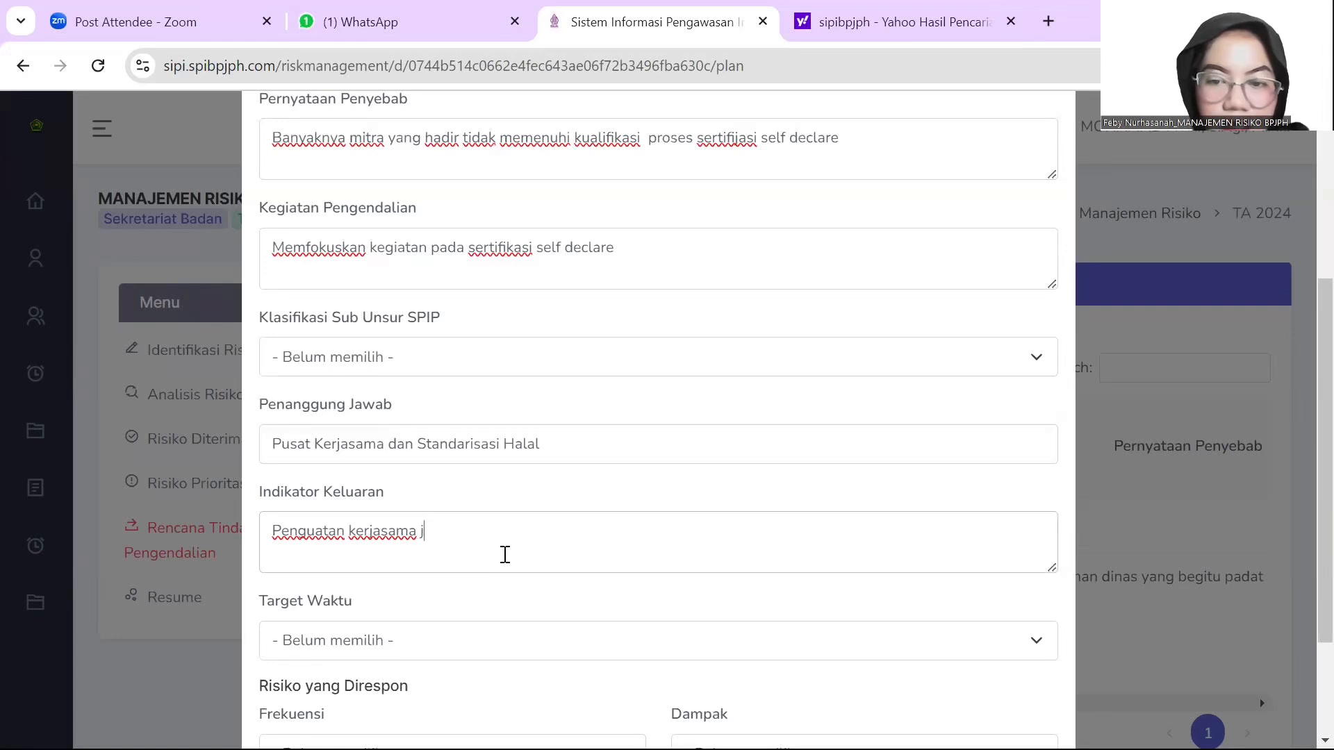
type("aminan pr")
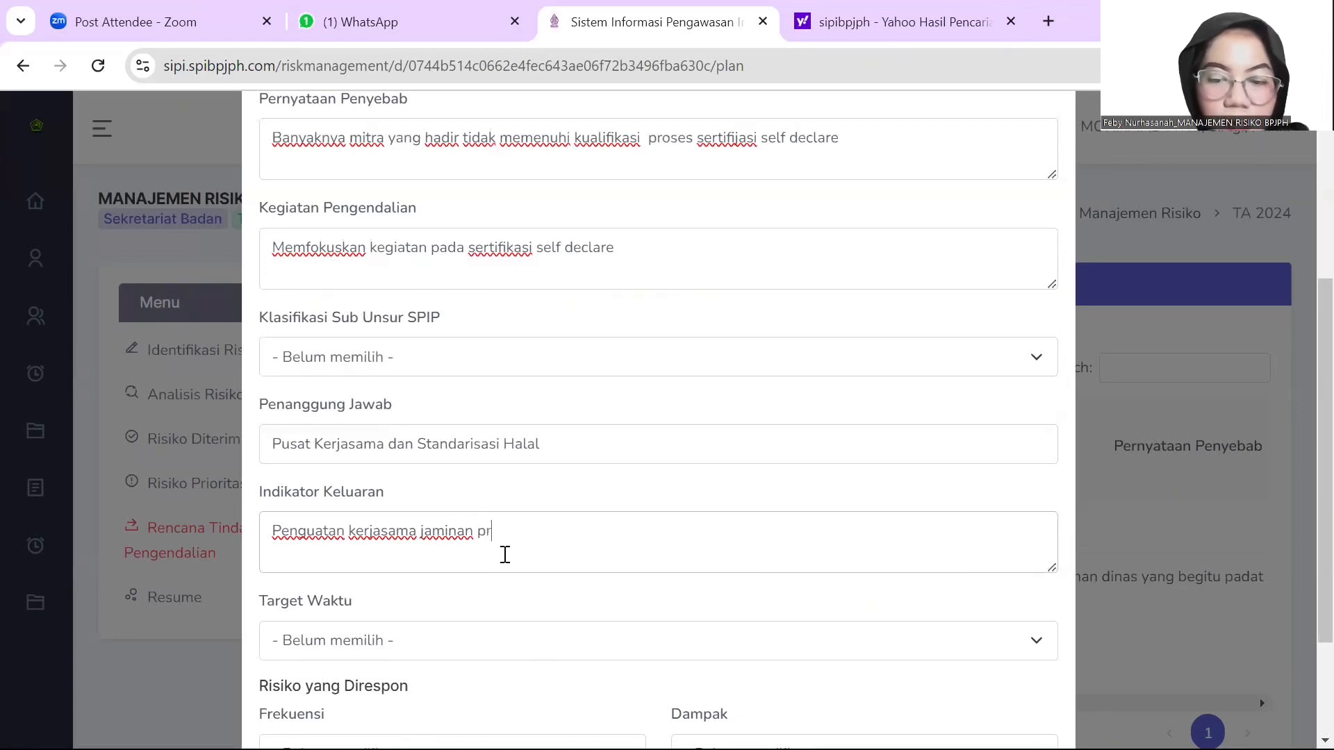
type("oduk halal ")
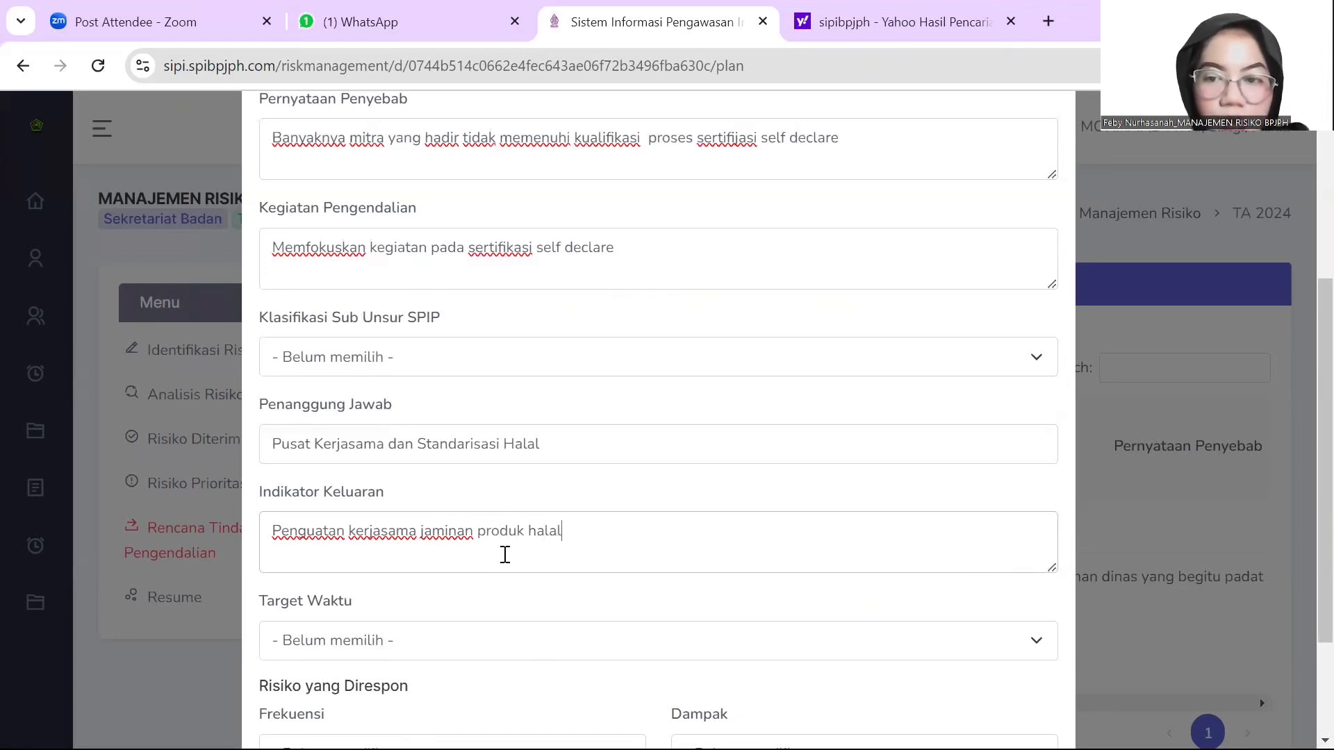
type("dengan ")
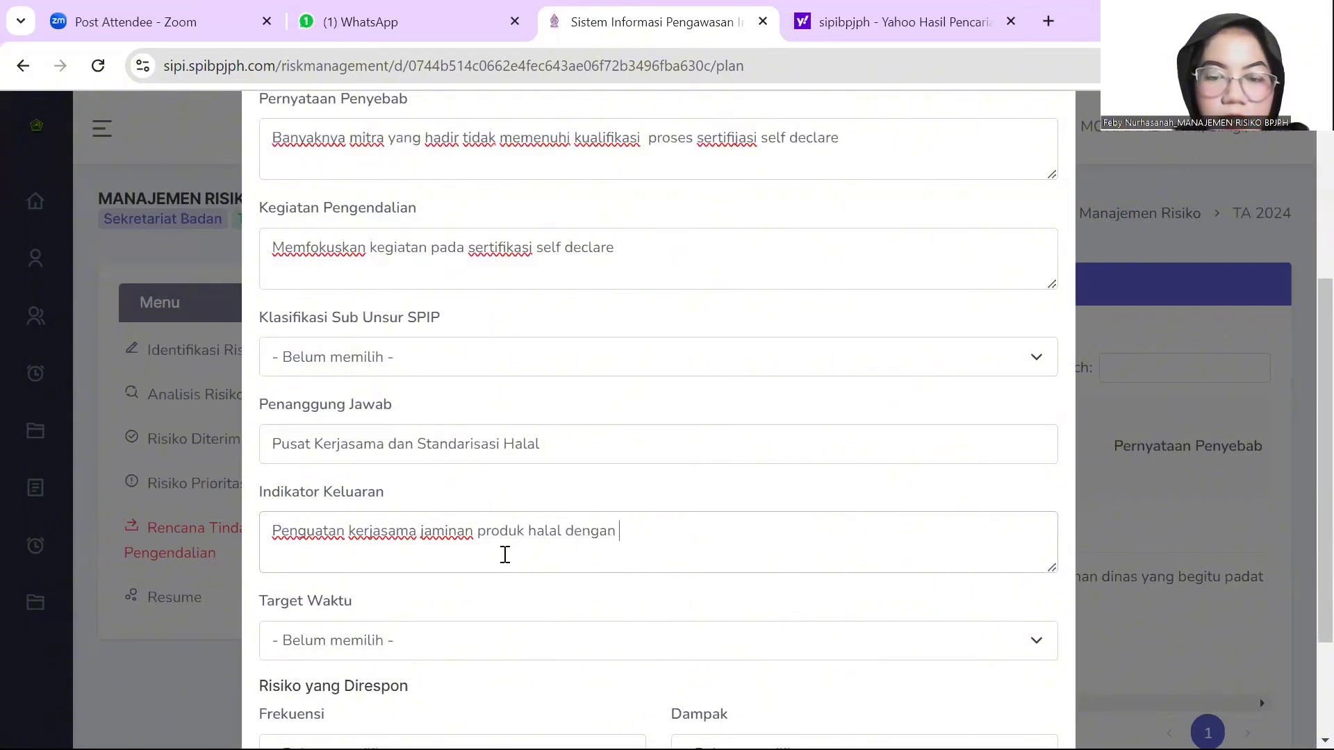
type("mitra strate")
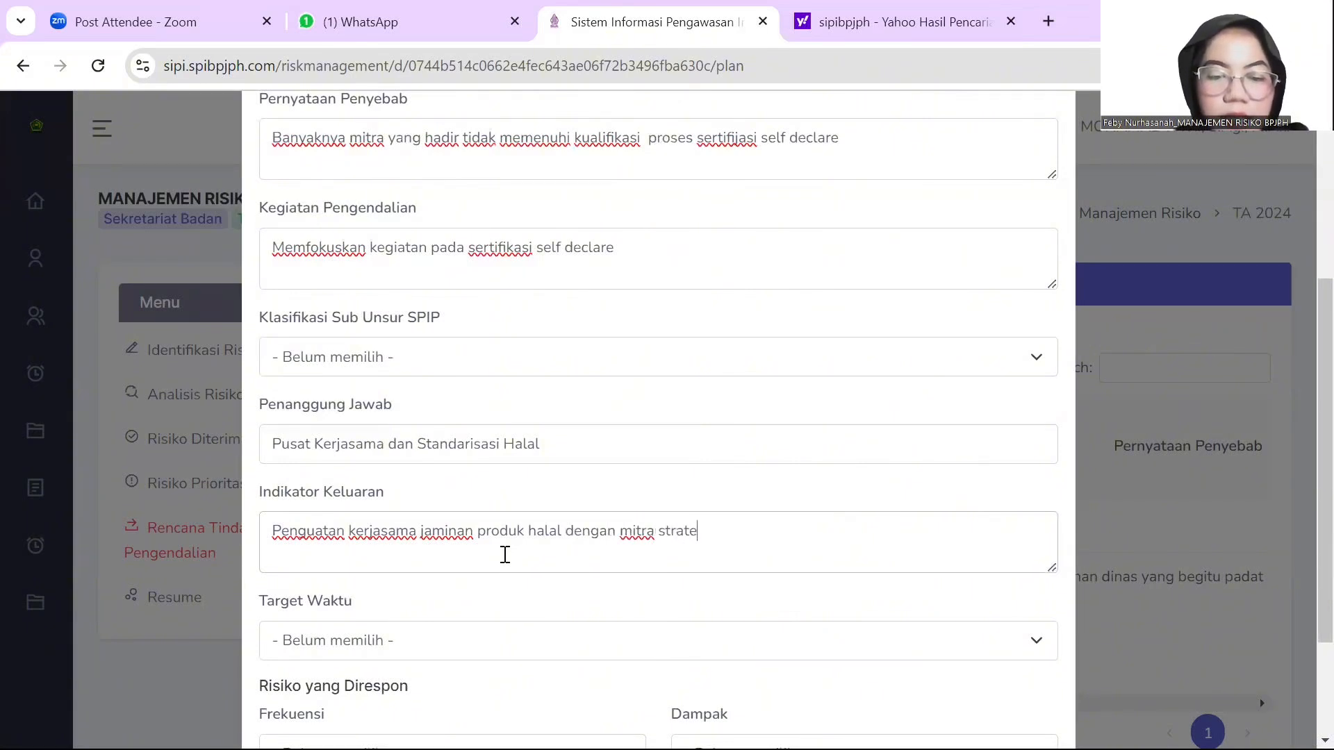
type("gis")
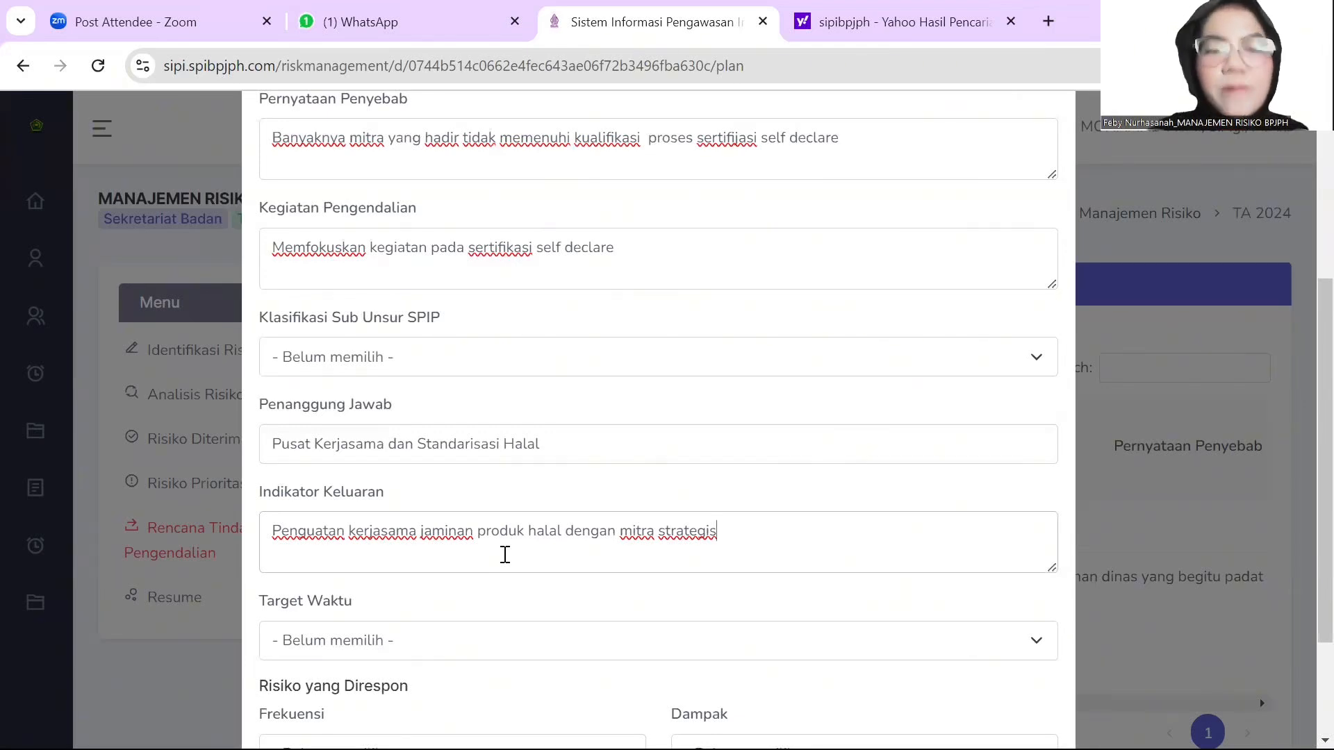
- Set Target Waktu to 6 Bulan and the responded risk's Frekuensi to 2 - Jarang terjadi and Dampak to 4 - Signifikan
scroll(1306, 389, "down", 2)
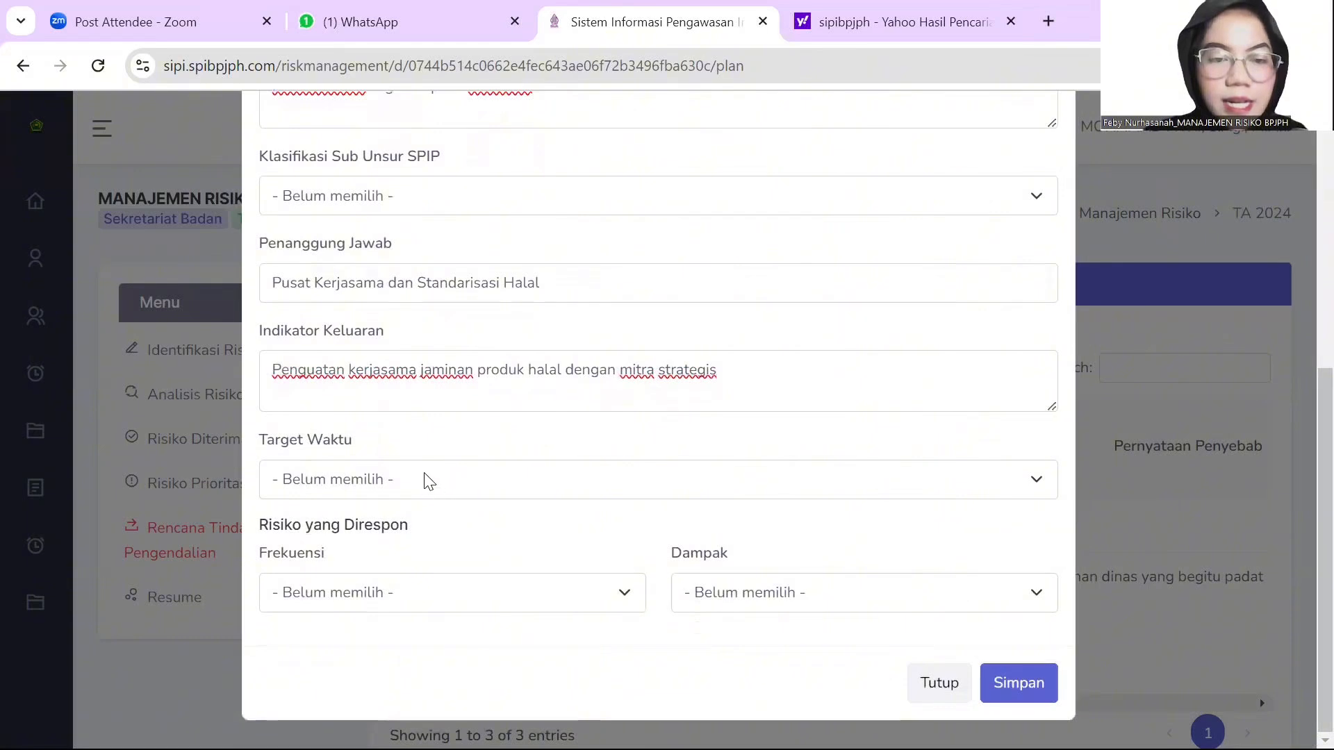
left_click(429, 480)
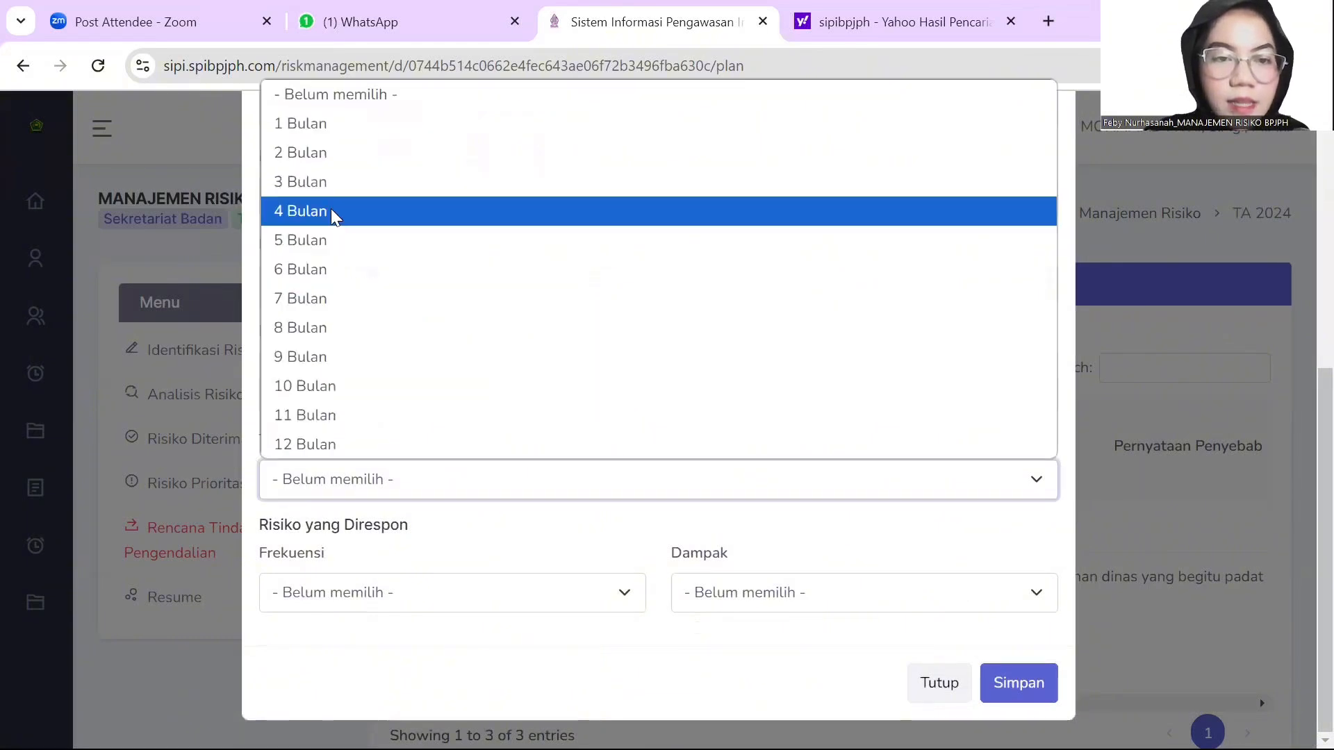
left_click(329, 269)
left_click(401, 594)
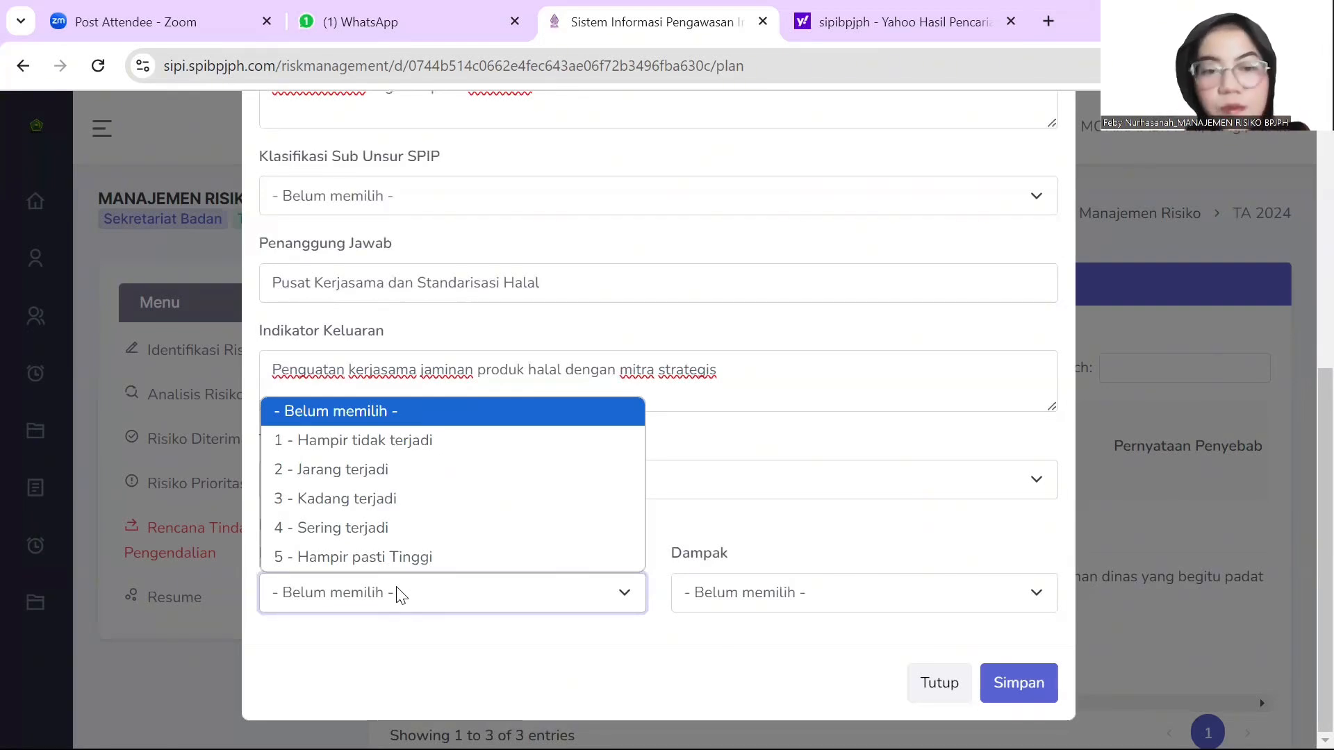
left_click(407, 472)
left_click(683, 593)
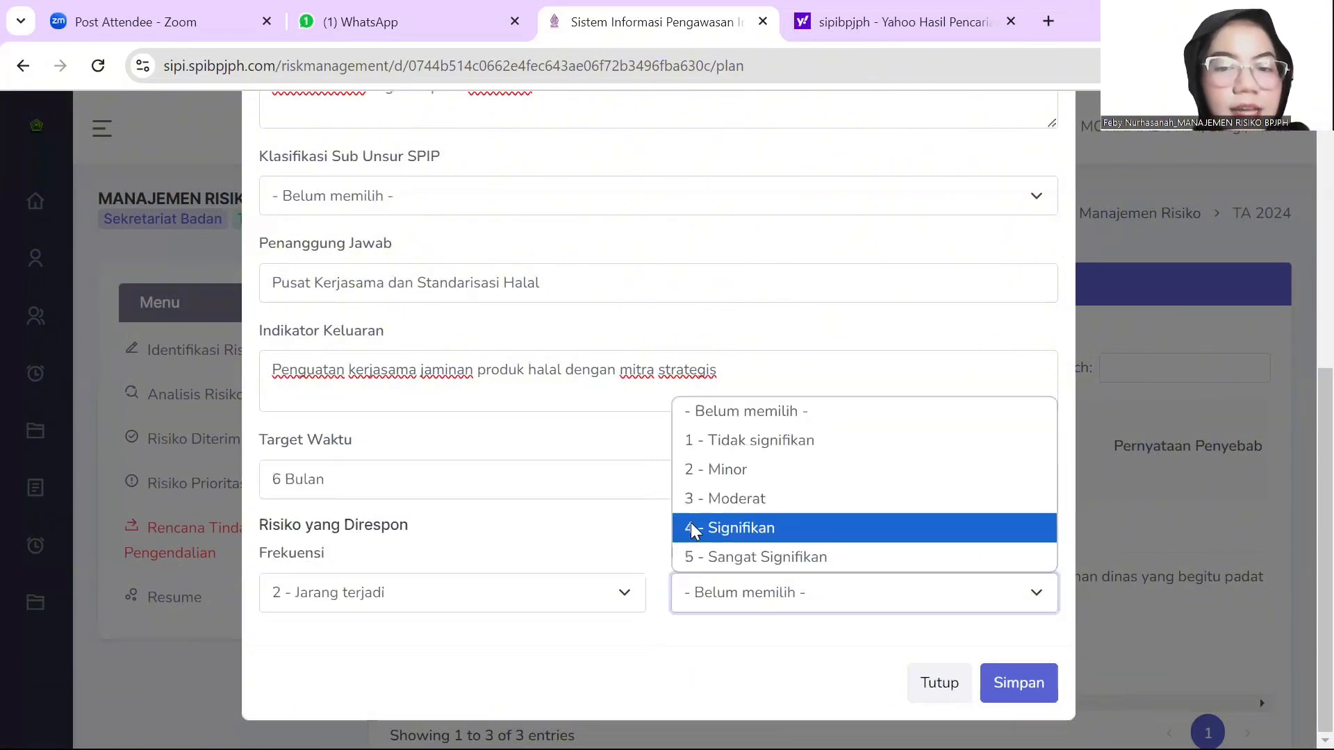
left_click(690, 526)
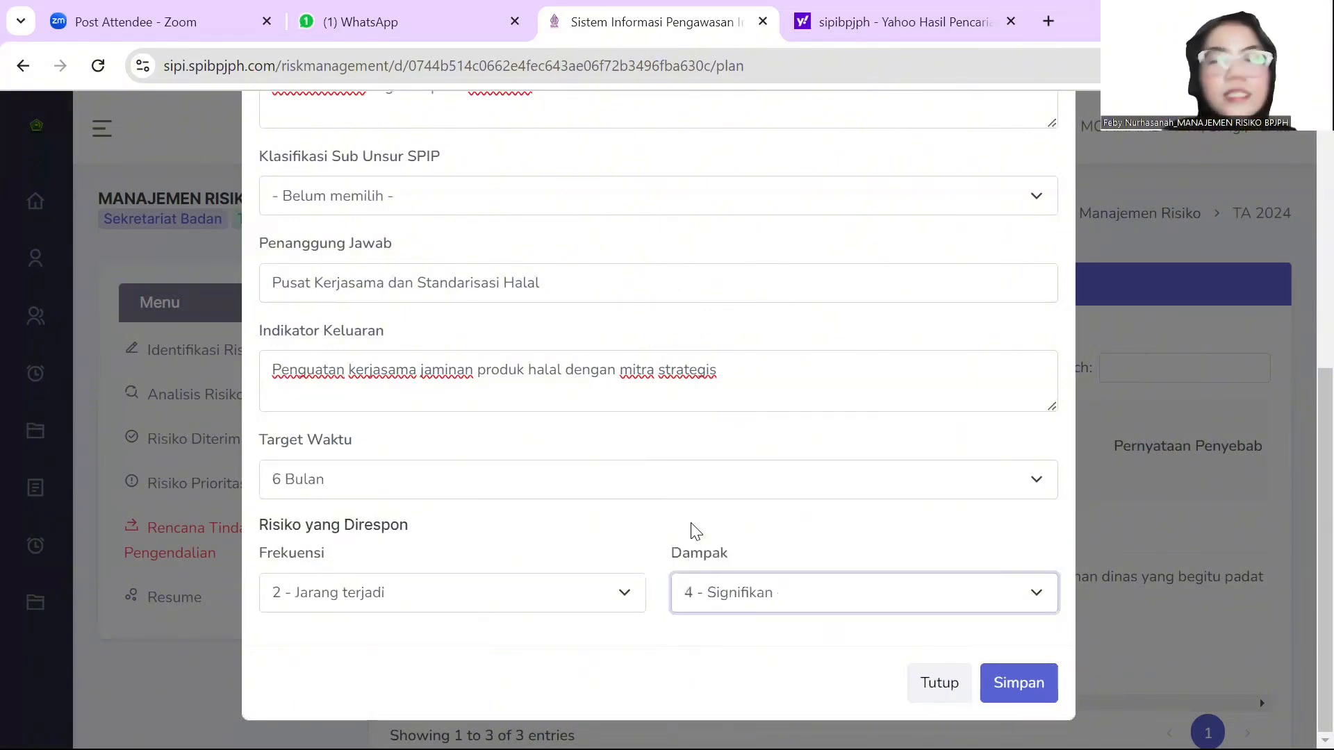
- Review the completed fields of risk P3.8.1's Rencana Tindak Pengendalian and save the record
scroll(1303, 393, "up", 6)
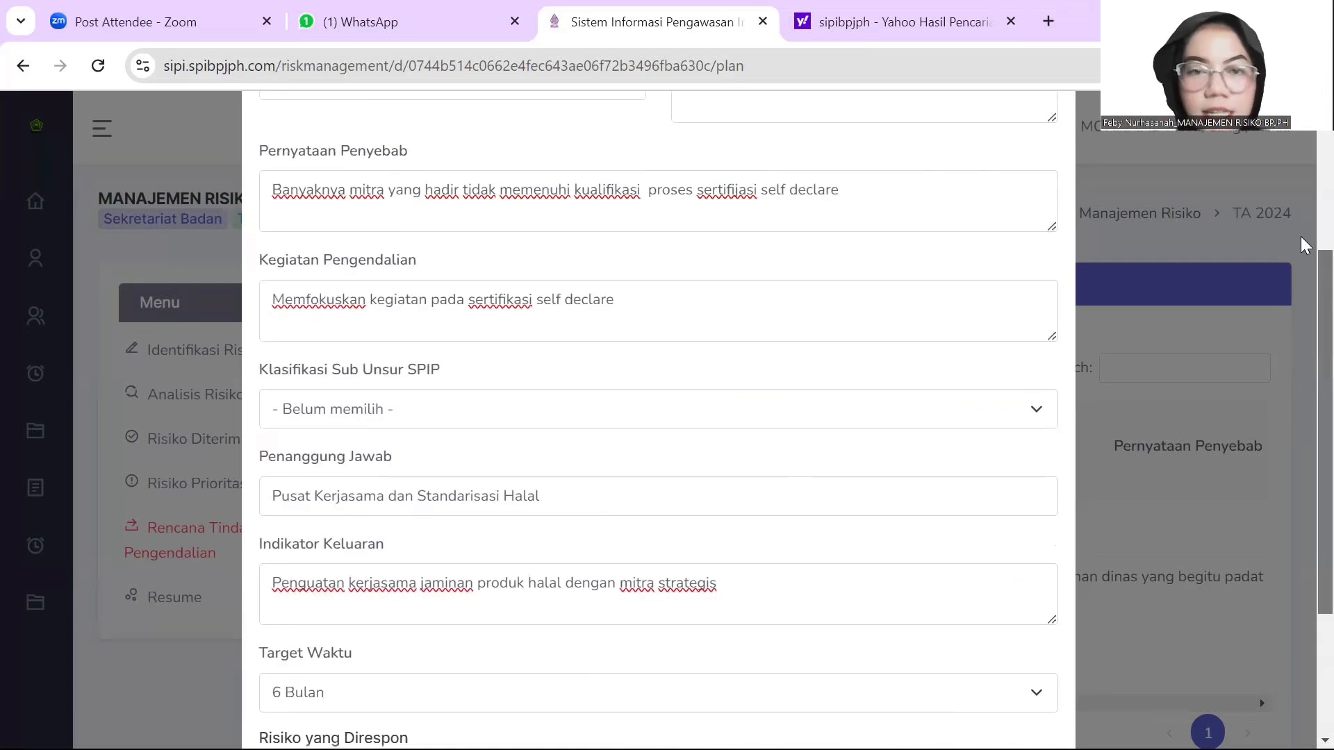
scroll(1303, 157, "up", 1)
scroll(1303, 223, "down", 5)
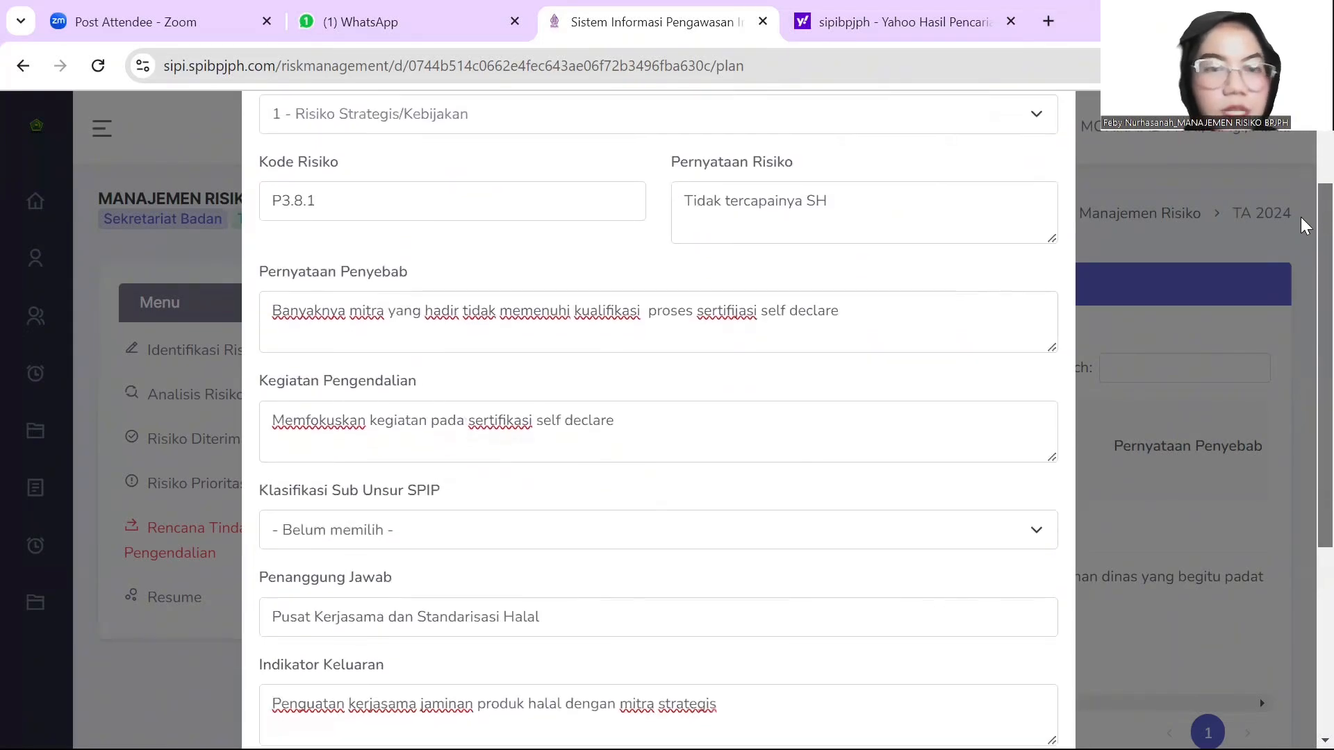
scroll(1304, 316, "down", 3)
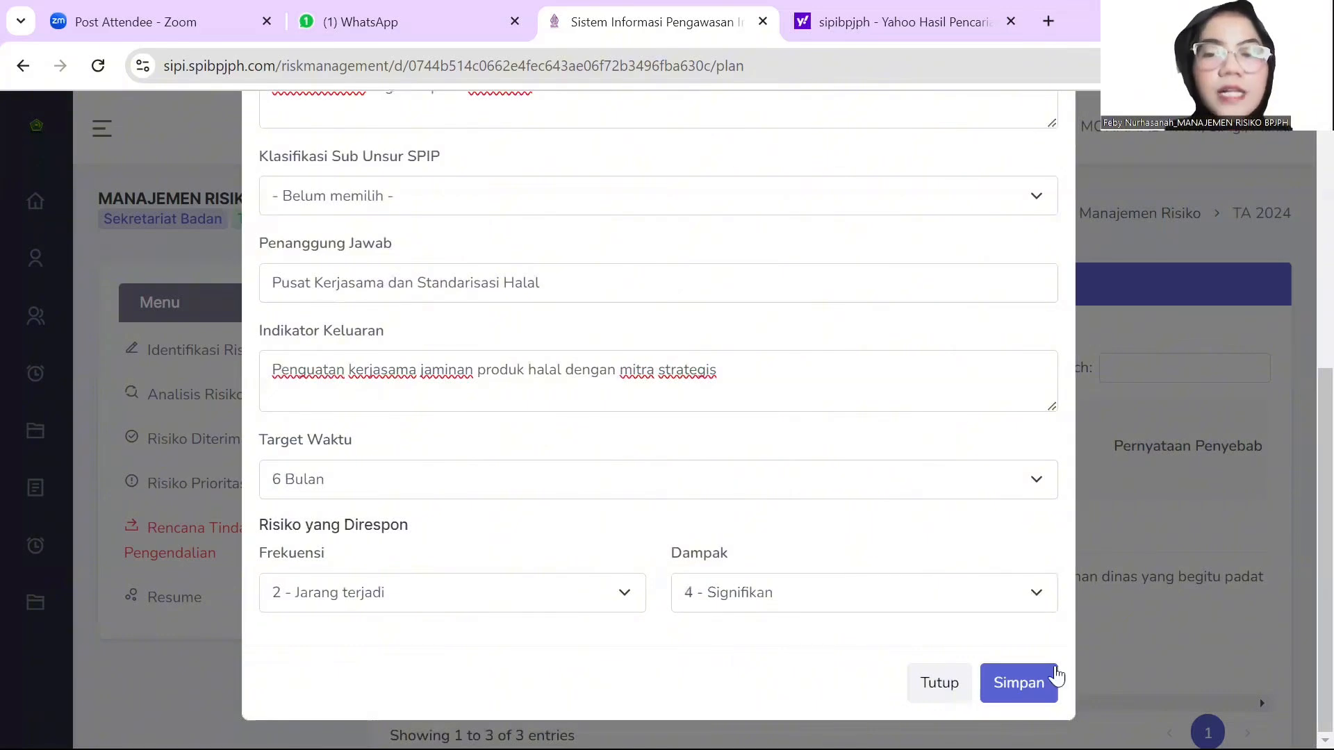
left_click(1032, 678)
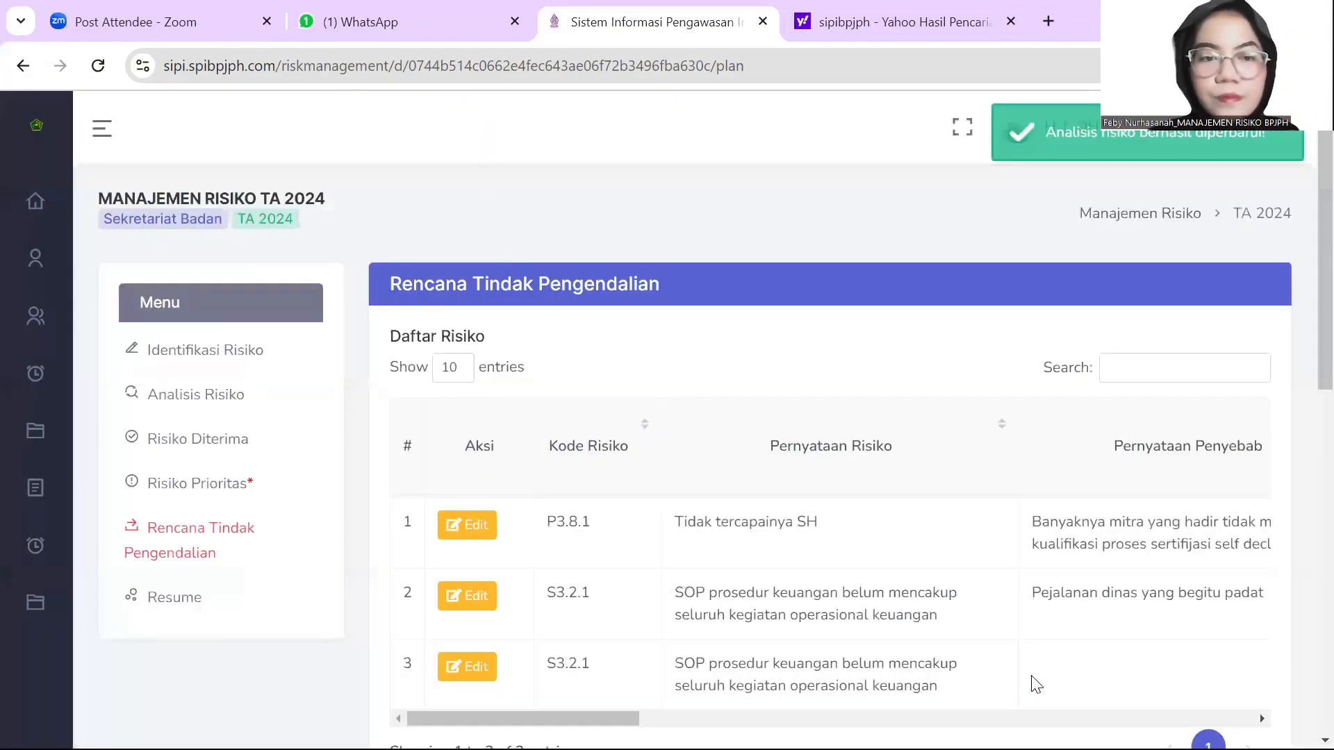
- Look over the Rencana Tindak Pengendalian list, open the TA 2024 Resume, and examine its charts by risk level and risk category
scroll(1305, 361, "down", 1)
scroll(1301, 459, "down", 5)
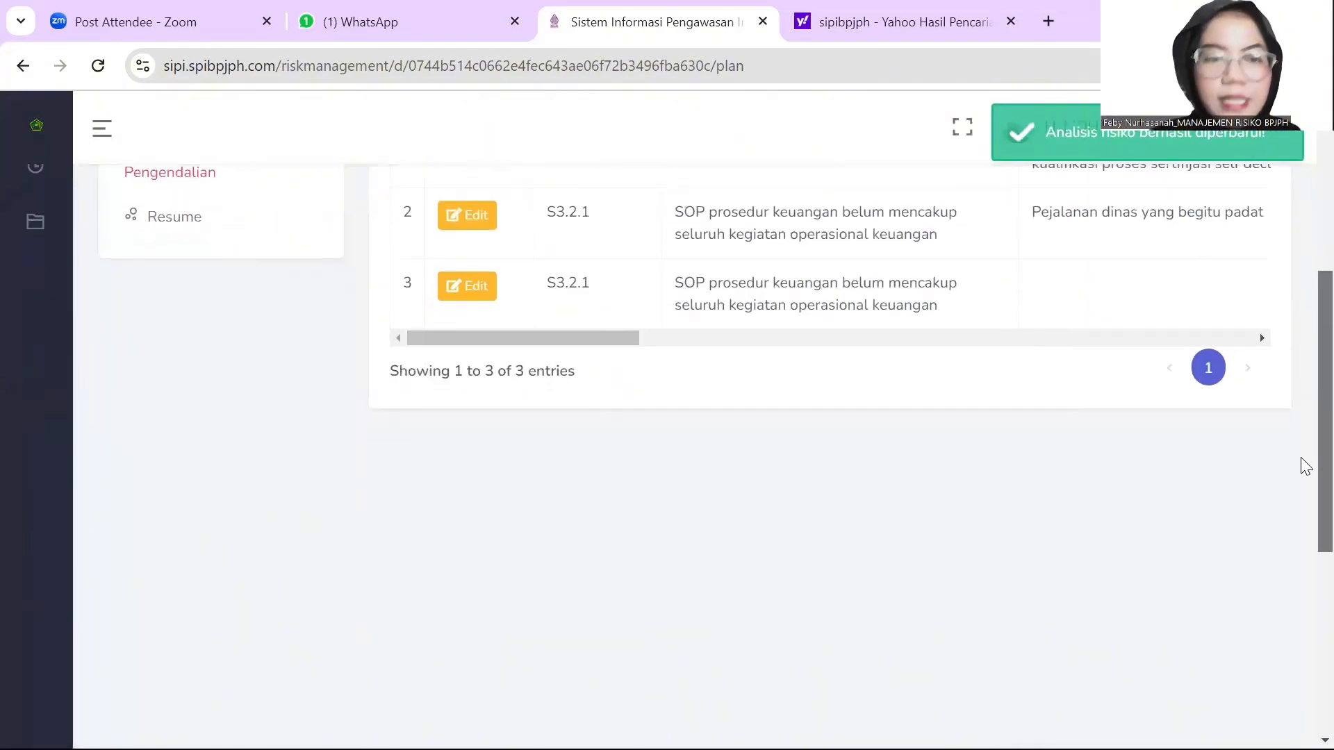
scroll(1301, 389, "up", 4)
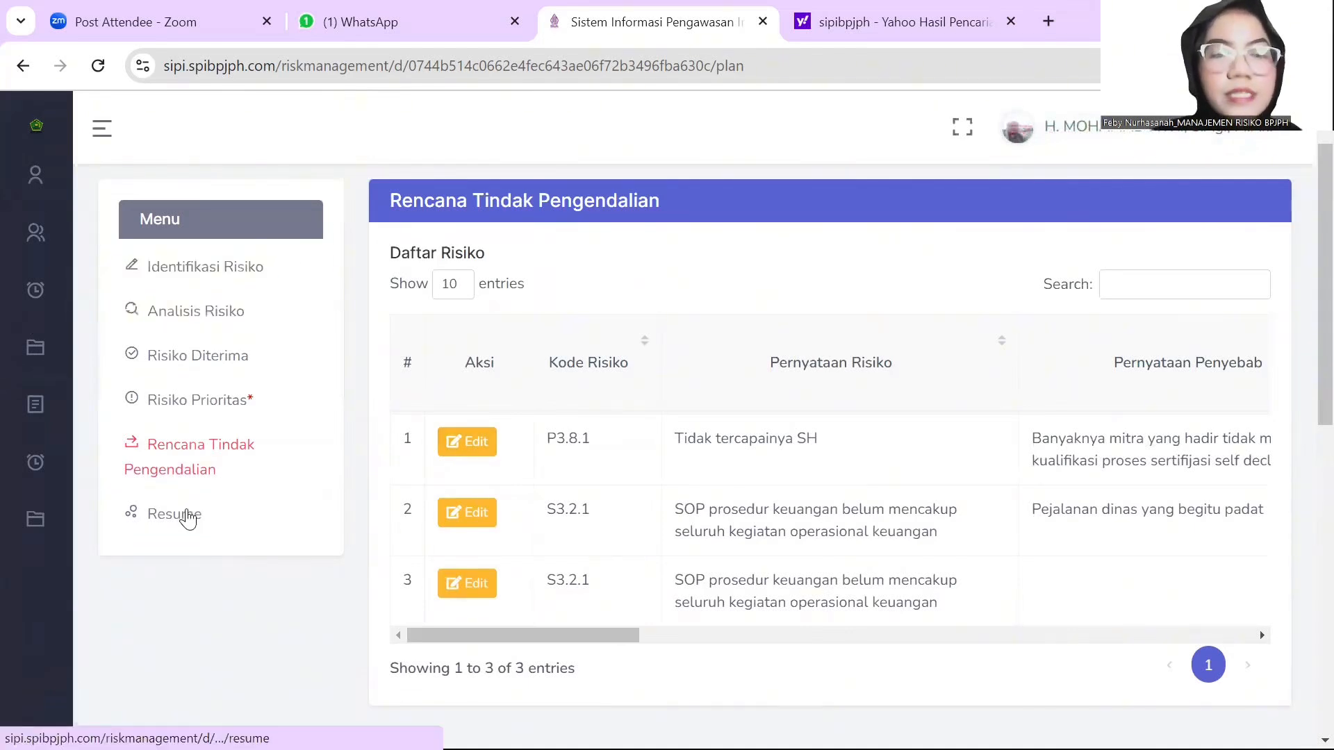
left_click(174, 515)
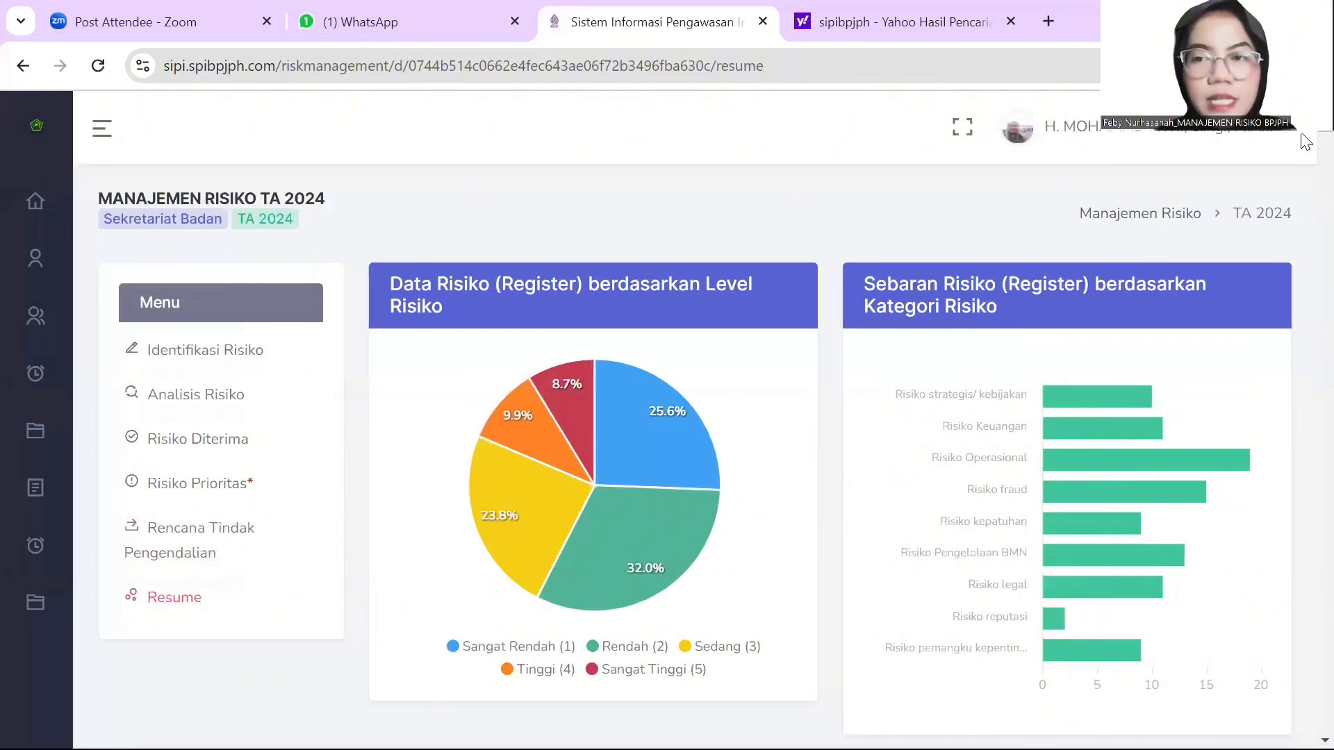
scroll(1305, 141, "down", 8)
scroll(1305, 142, "up", 7)
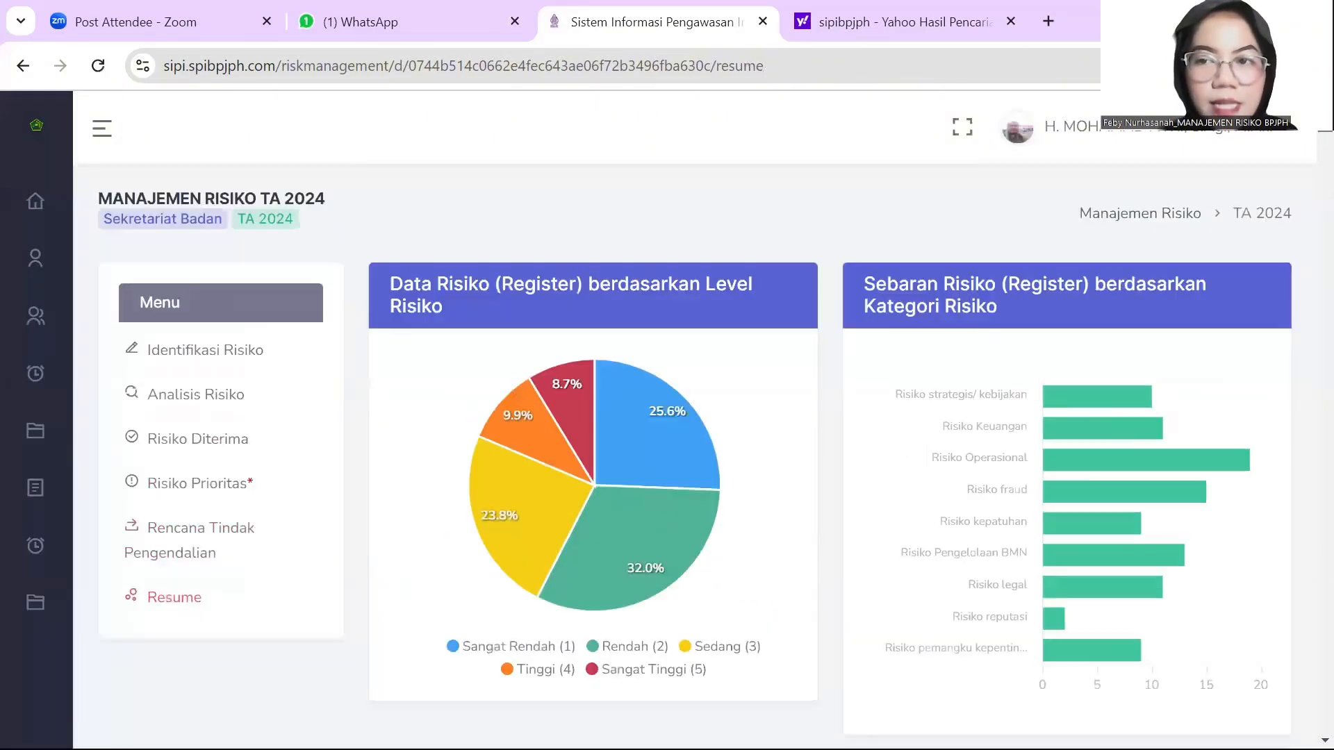
scroll(1305, 135, "down", 3)
scroll(1305, 137, "down", 5)
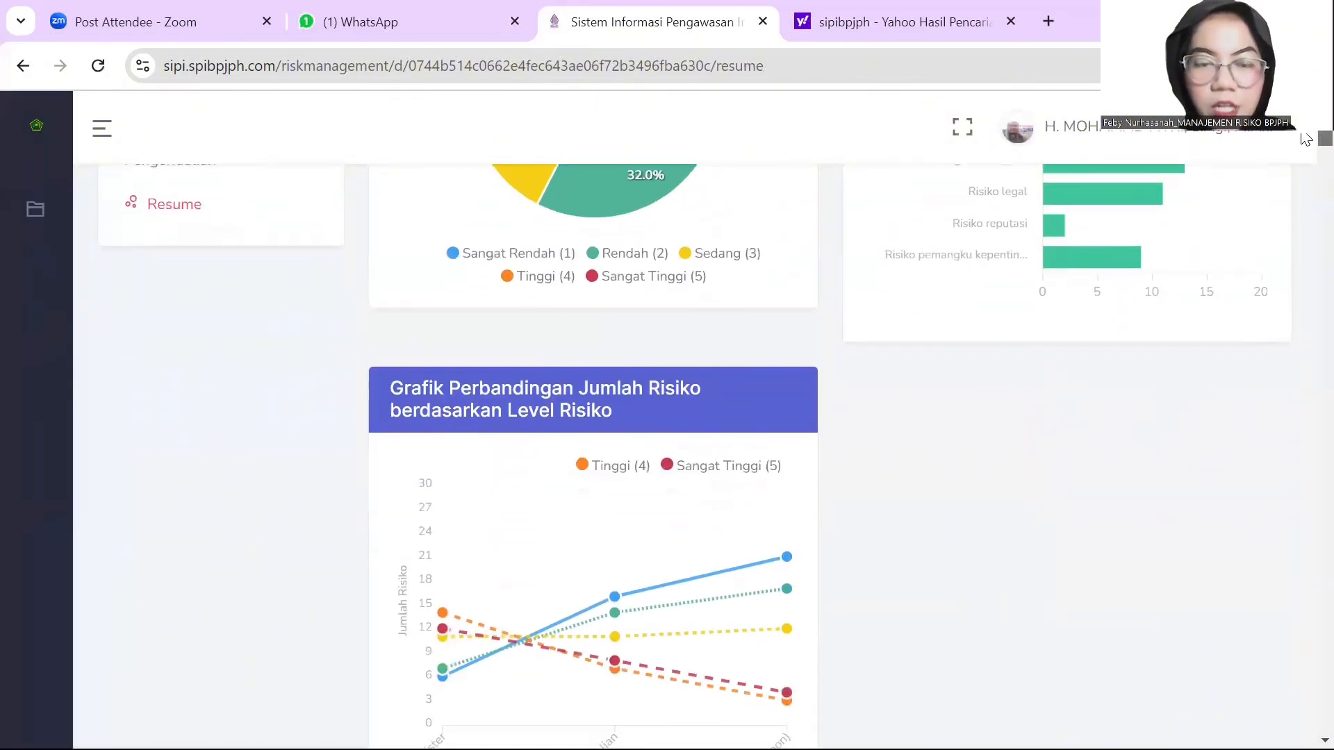
scroll(1305, 142, "up", 7)
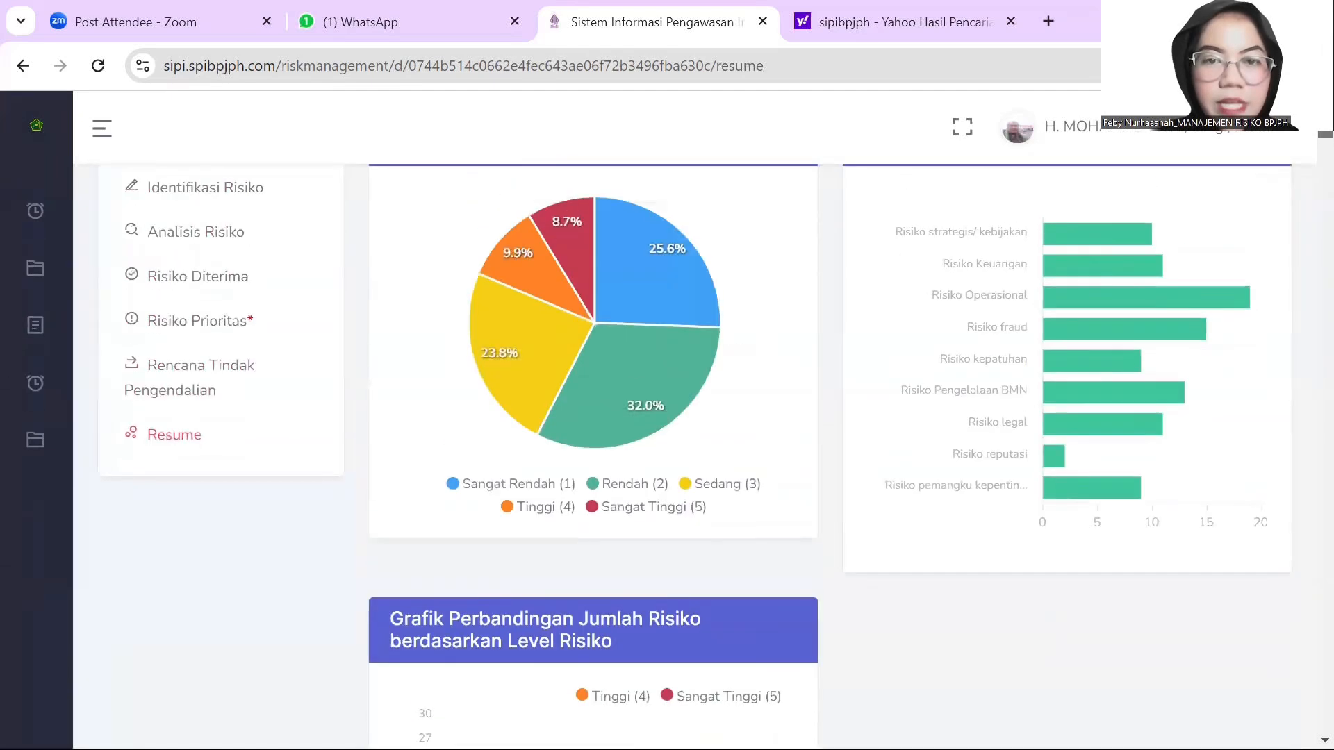